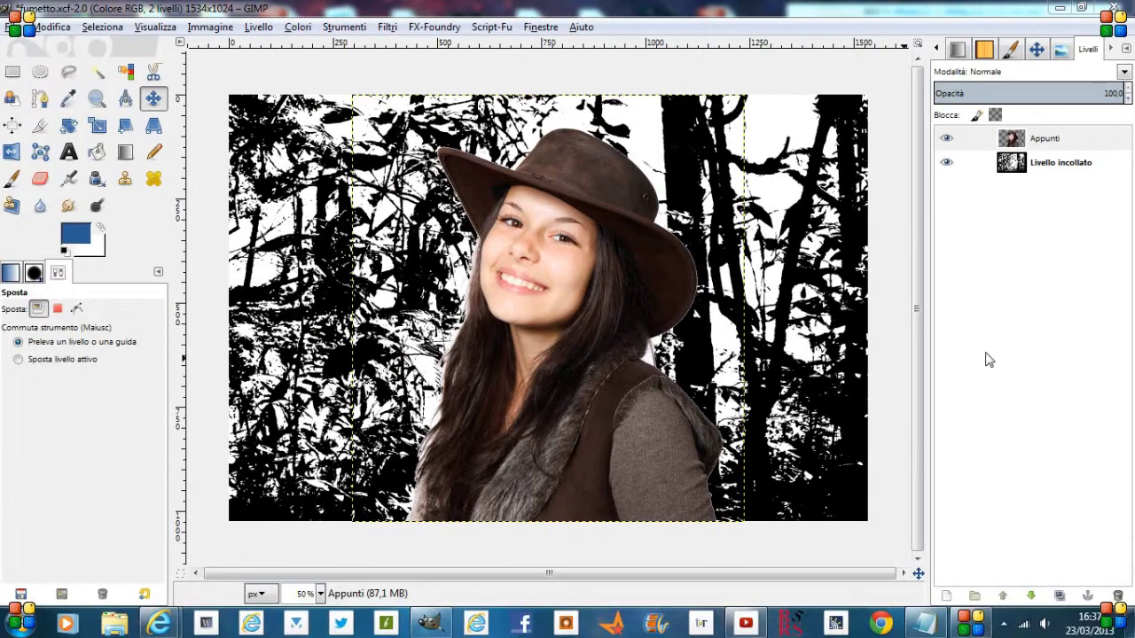
Select the Zoom tool to prepare for zooming into the picture.
{"action": "left_click", "coordinate": [100, 104]}
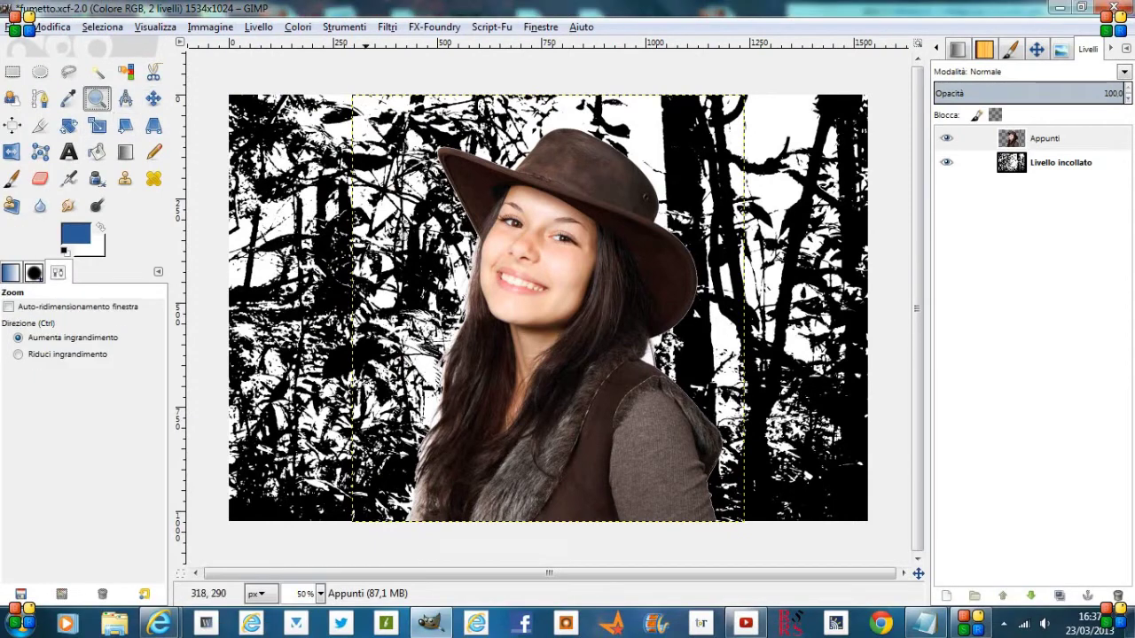
Zoom into the face and rough-outline the woman with feathered Foreground Select, marking her hair as foreground.
{"action": "mouse_move", "coordinate": [441, 160]}
{"action": "left_mouse_down"}
{"action": "mouse_move", "coordinate": [576, 406]}
{"action": "mouse_move", "coordinate": [624, 461]}
{"action": "left_mouse_up"}
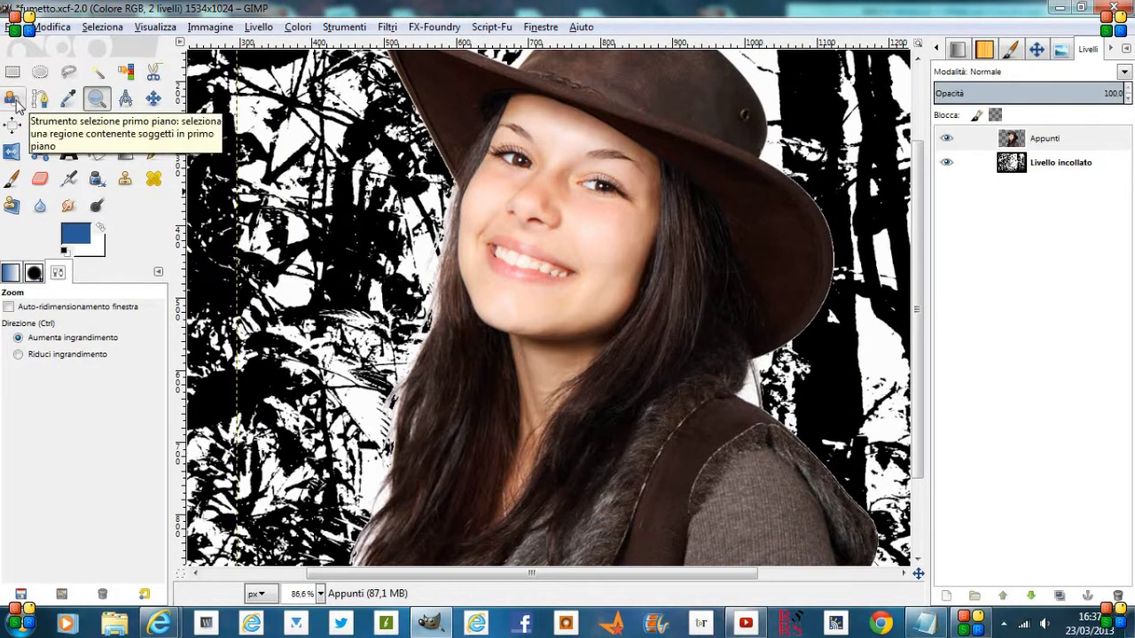
{"action": "left_click", "coordinate": [13, 99]}
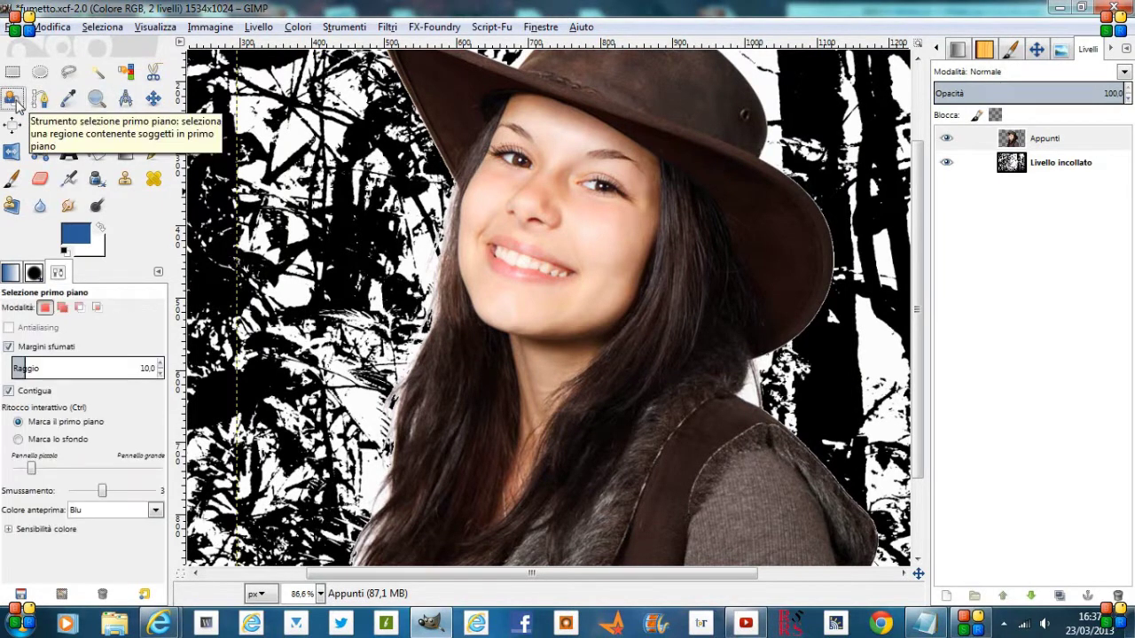
{"action": "left_click", "coordinate": [12, 351]}
{"action": "left_click", "coordinate": [12, 351]}
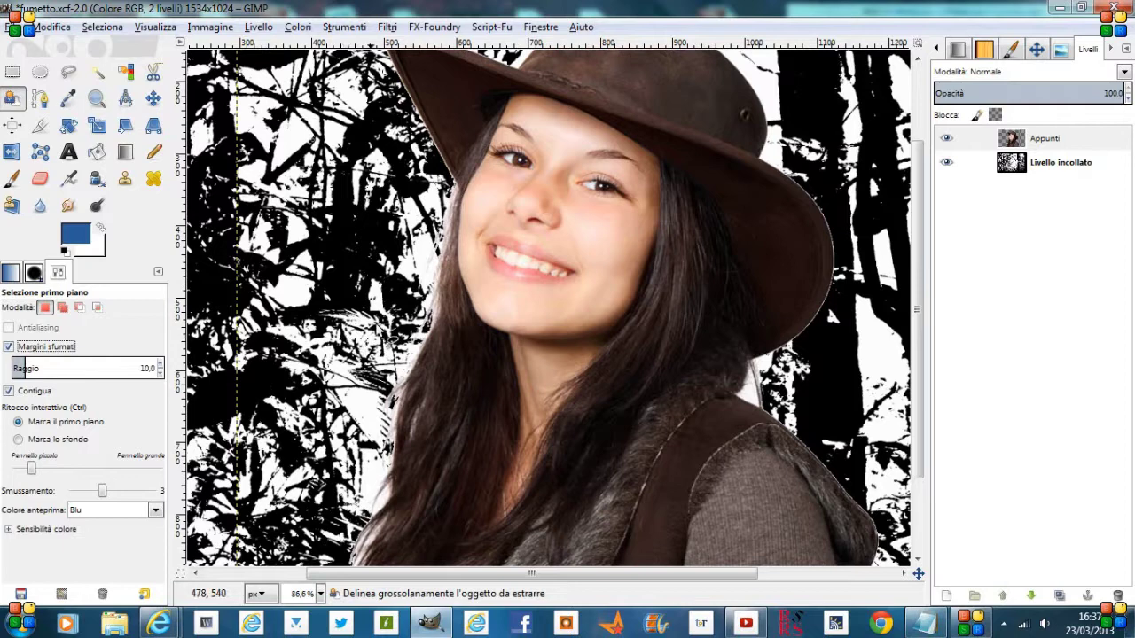
{"action": "mouse_move", "coordinate": [507, 81]}
{"action": "left_mouse_down"}
{"action": "mouse_move", "coordinate": [665, 151]}
{"action": "mouse_move", "coordinate": [644, 332]}
{"action": "mouse_move", "coordinate": [572, 406]}
{"action": "mouse_move", "coordinate": [527, 506]}
{"action": "mouse_move", "coordinate": [479, 535]}
{"action": "mouse_move", "coordinate": [498, 354]}
{"action": "mouse_move", "coordinate": [446, 288]}
{"action": "mouse_move", "coordinate": [446, 231]}
{"action": "mouse_move", "coordinate": [464, 150]}
{"action": "mouse_move", "coordinate": [505, 82]}
{"action": "left_mouse_up"}
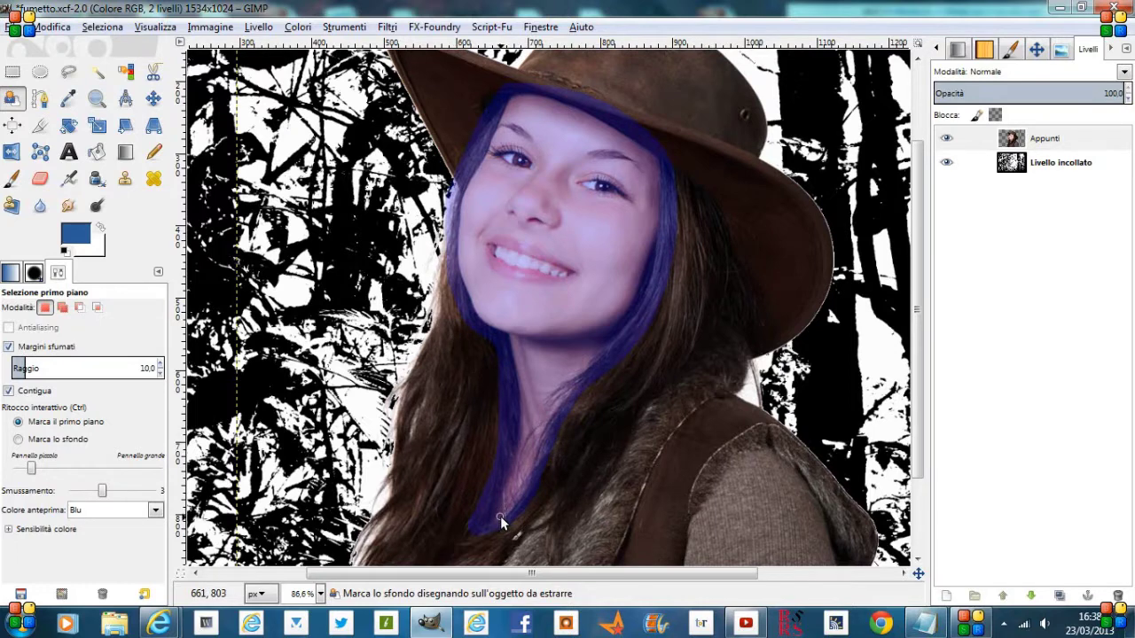
{"action": "mouse_move", "coordinate": [506, 509]}
{"action": "left_mouse_down"}
{"action": "mouse_move", "coordinate": [547, 374]}
{"action": "mouse_move", "coordinate": [565, 370]}
{"action": "mouse_move", "coordinate": [562, 325]}
{"action": "mouse_move", "coordinate": [507, 294]}
{"action": "mouse_move", "coordinate": [496, 268]}
{"action": "mouse_move", "coordinate": [607, 267]}
{"action": "mouse_move", "coordinate": [598, 244]}
{"action": "mouse_move", "coordinate": [520, 184]}
{"action": "mouse_move", "coordinate": [512, 155]}
{"action": "mouse_move", "coordinate": [609, 140]}
{"action": "left_mouse_up"}
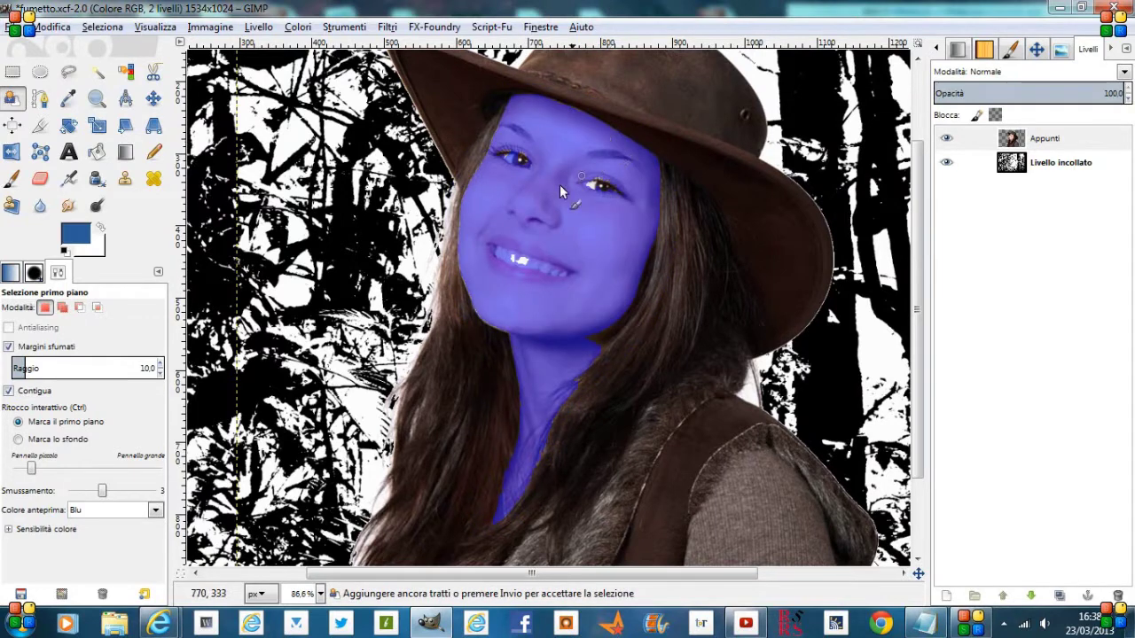
Mark both eyes and the teeth as foreground, then accept the face-and-neck selection.
{"action": "mouse_move", "coordinate": [501, 151]}
{"action": "left_mouse_down"}
{"action": "mouse_move", "coordinate": [527, 157]}
{"action": "mouse_move", "coordinate": [513, 158]}
{"action": "left_mouse_up"}
{"action": "mouse_move", "coordinate": [625, 200]}
{"action": "left_mouse_down"}
{"action": "mouse_move", "coordinate": [587, 183]}
{"action": "mouse_move", "coordinate": [616, 186]}
{"action": "mouse_move", "coordinate": [596, 179]}
{"action": "left_mouse_up"}
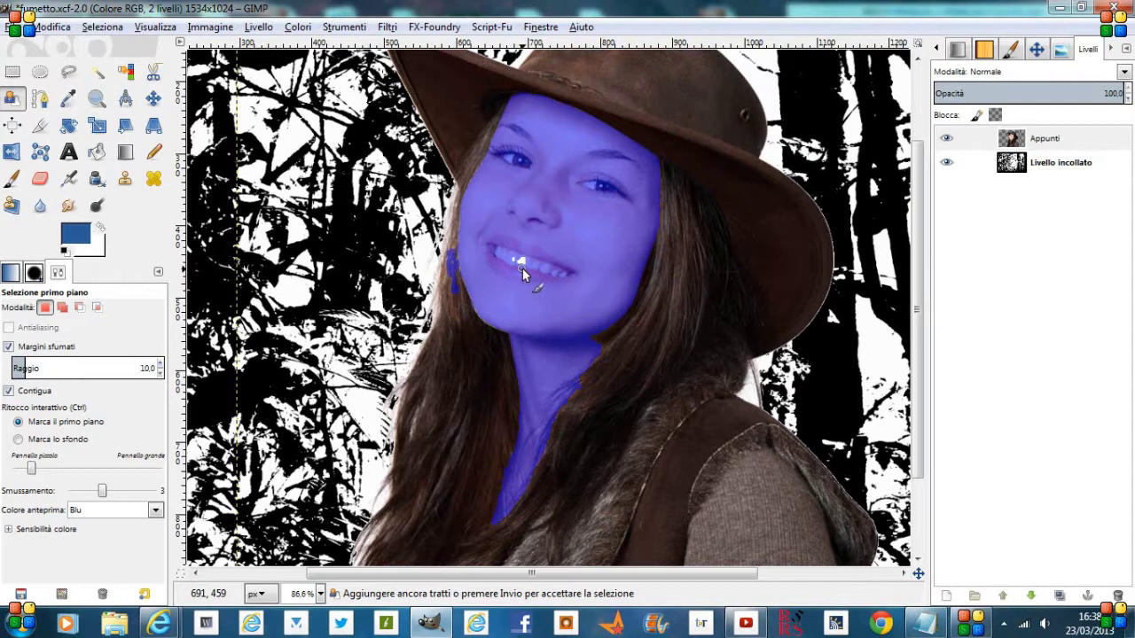
{"action": "mouse_move", "coordinate": [522, 268]}
{"action": "left_mouse_down"}
{"action": "mouse_move", "coordinate": [514, 257]}
{"action": "mouse_move", "coordinate": [525, 260]}
{"action": "left_mouse_up"}
{"action": "left_click", "coordinate": [529, 256]}
{"action": "key", "text": "Return"}
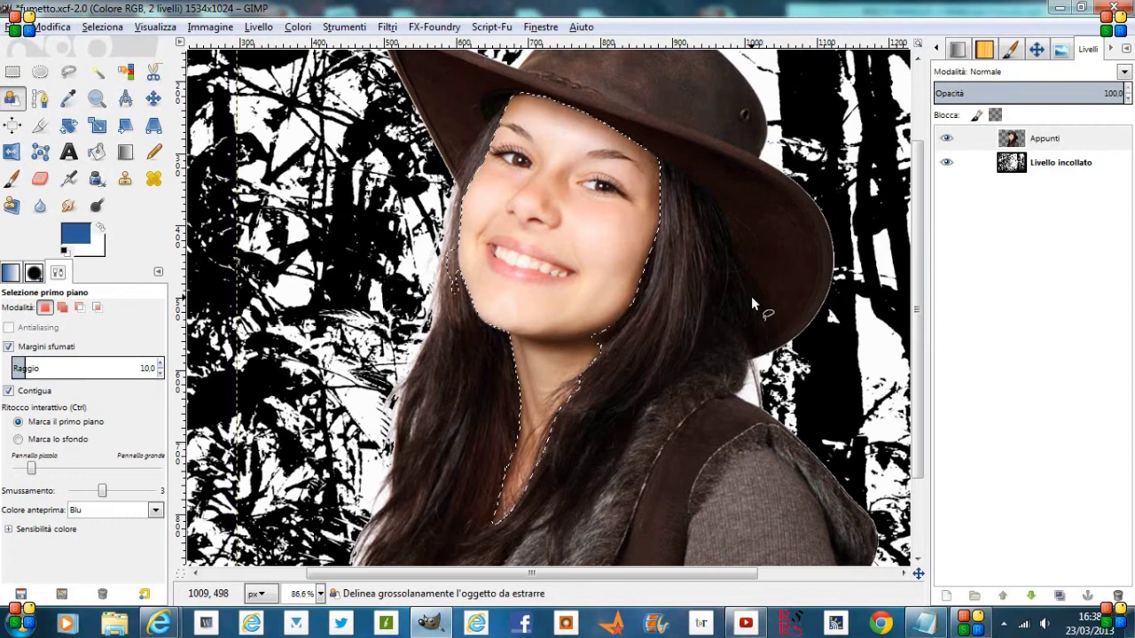
Copy the selected face, paste it into new layer Livello incollato #1, and hide Appunti.
{"action": "left_click", "coordinate": [52, 26]}
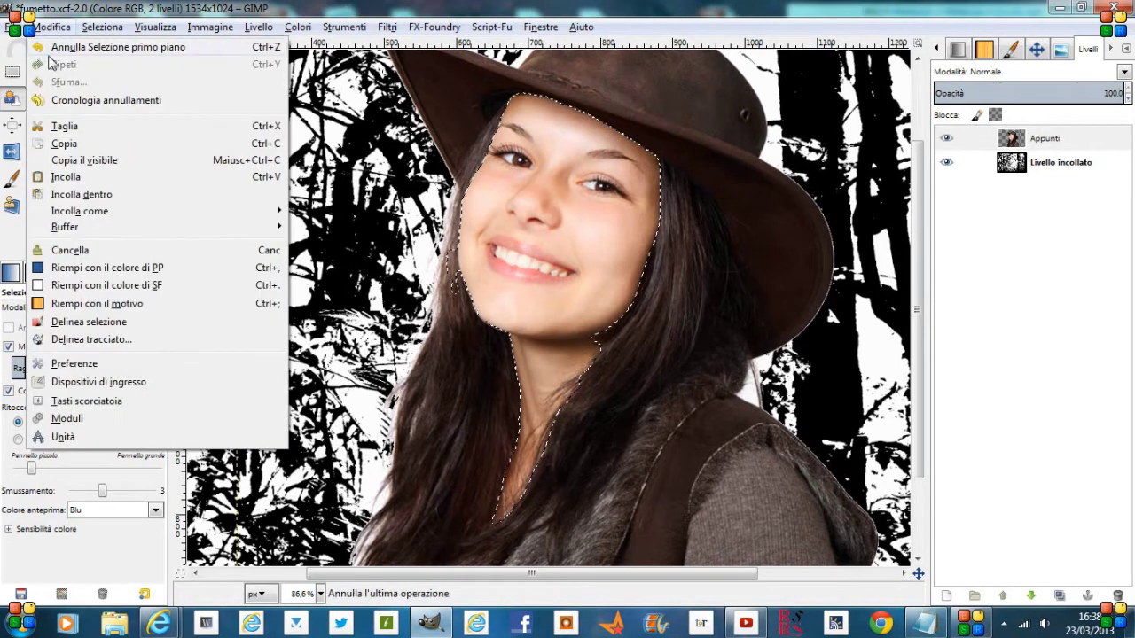
{"action": "left_click", "coordinate": [63, 144]}
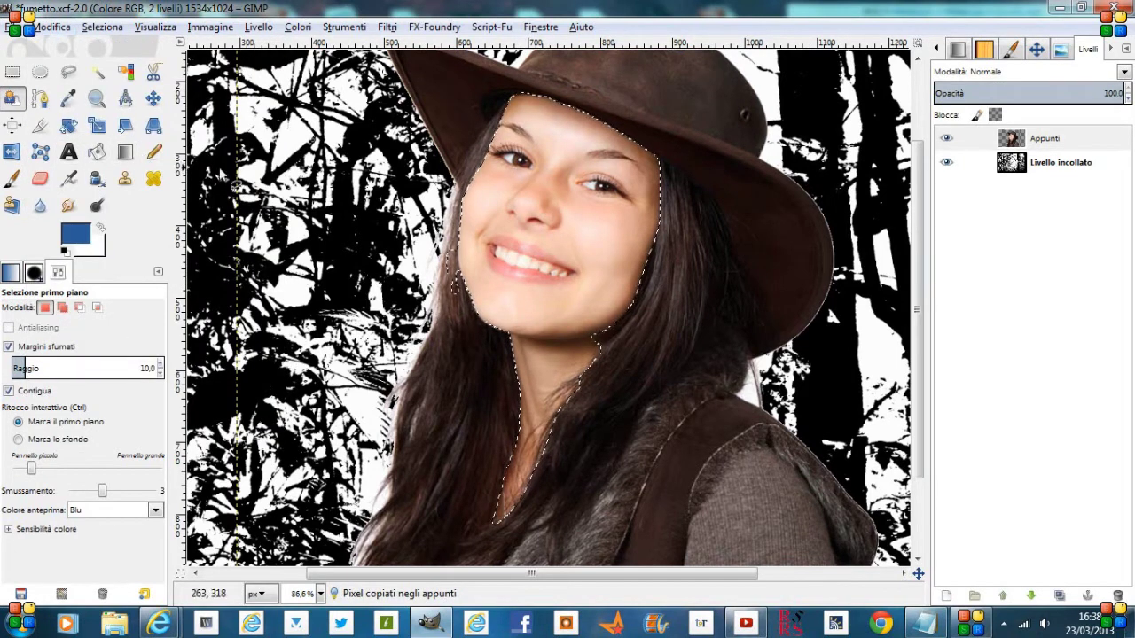
{"action": "left_click", "coordinate": [66, 30]}
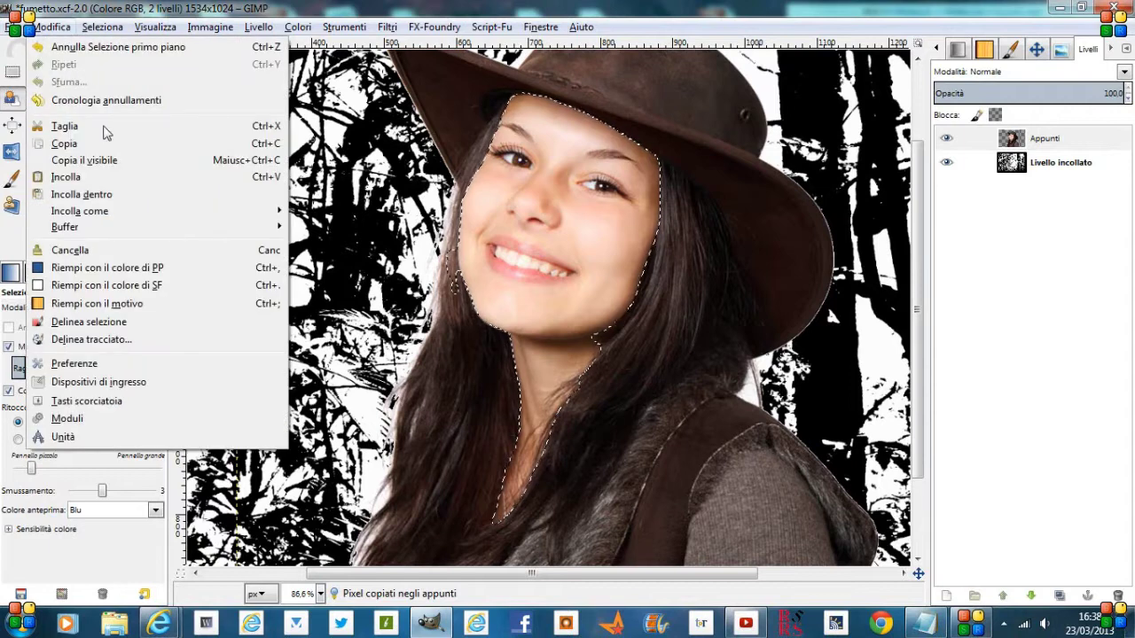
{"action": "left_click", "coordinate": [127, 203]}
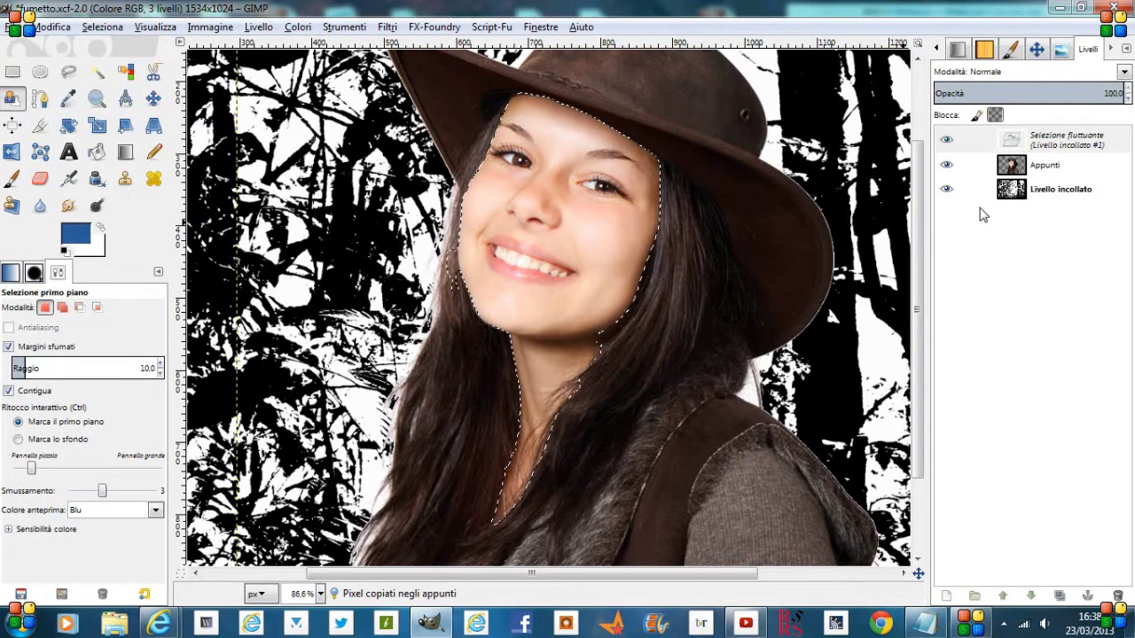
{"action": "right_click", "coordinate": [1081, 144]}
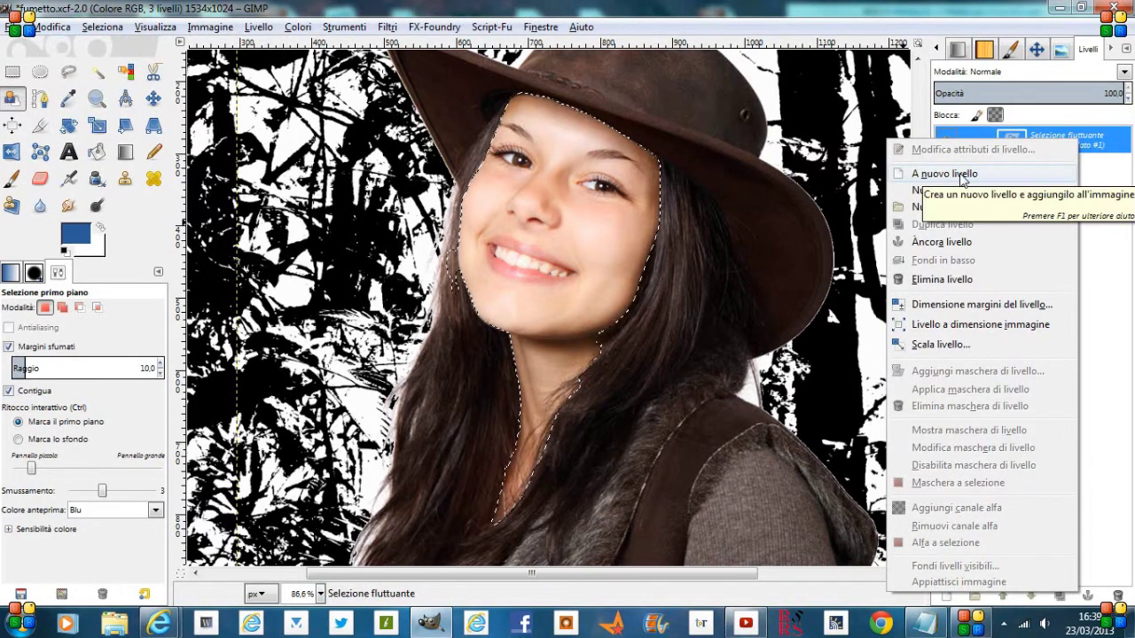
{"action": "left_click", "coordinate": [963, 180]}
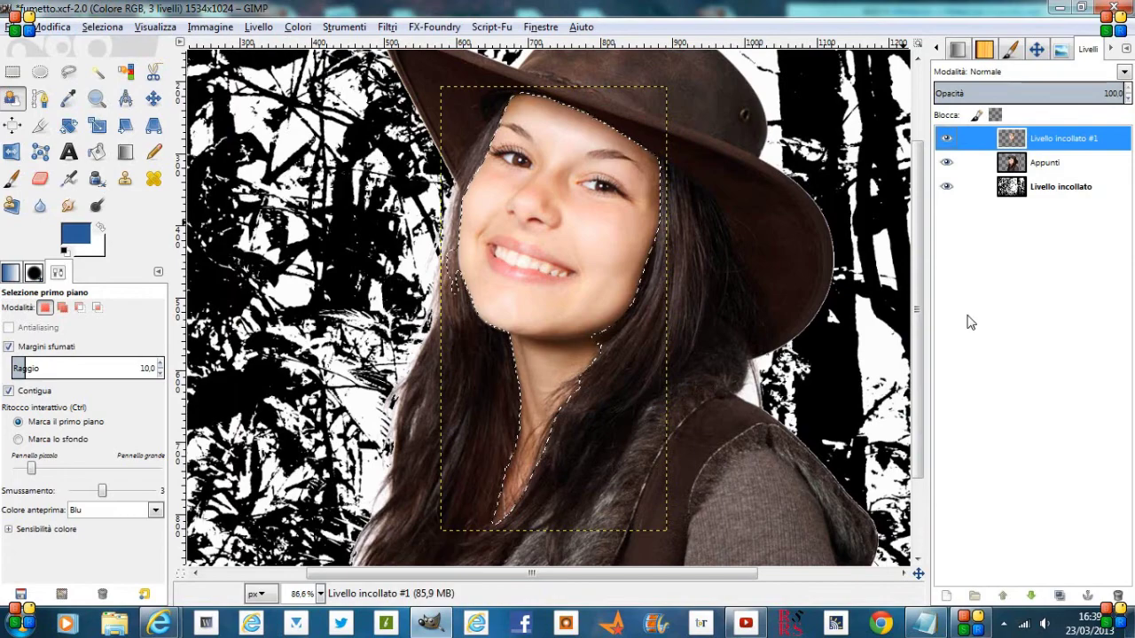
{"action": "left_click", "coordinate": [947, 163]}
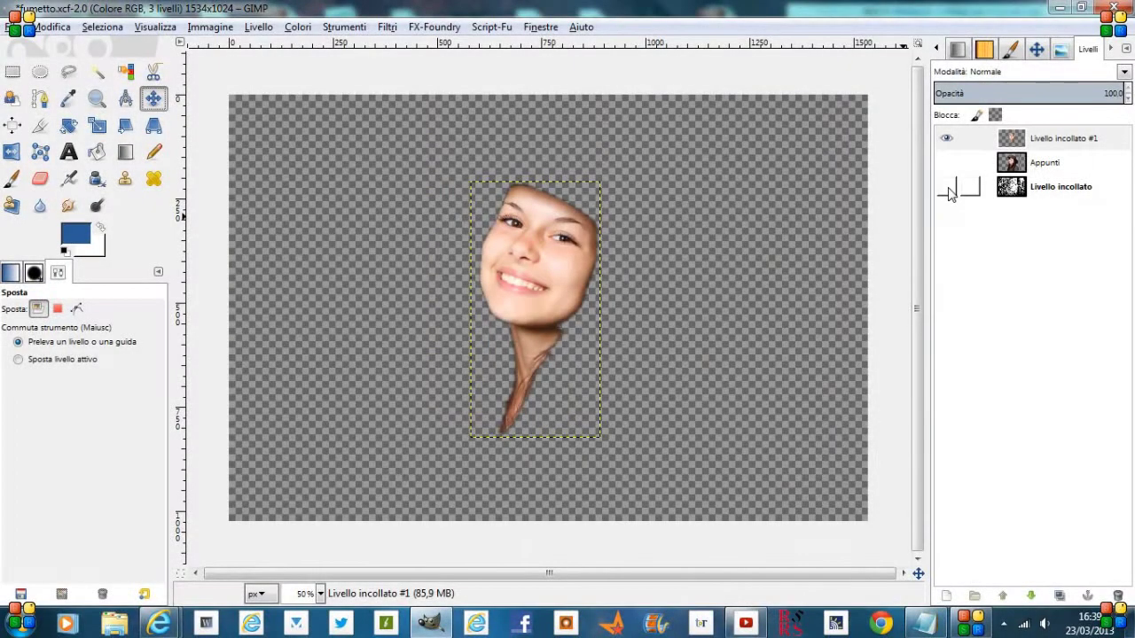
Duplicate the face layer as Livello incollato #2, hiding the forest background and Livello incollato #1.
{"action": "left_click", "coordinate": [947, 187]}
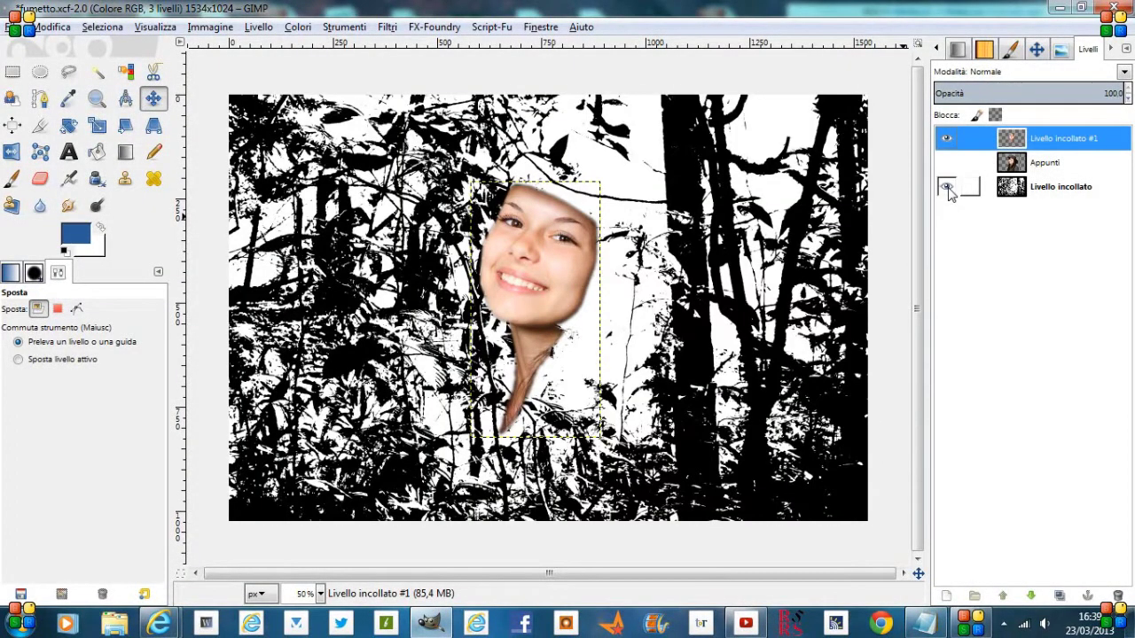
{"action": "left_click", "coordinate": [946, 187]}
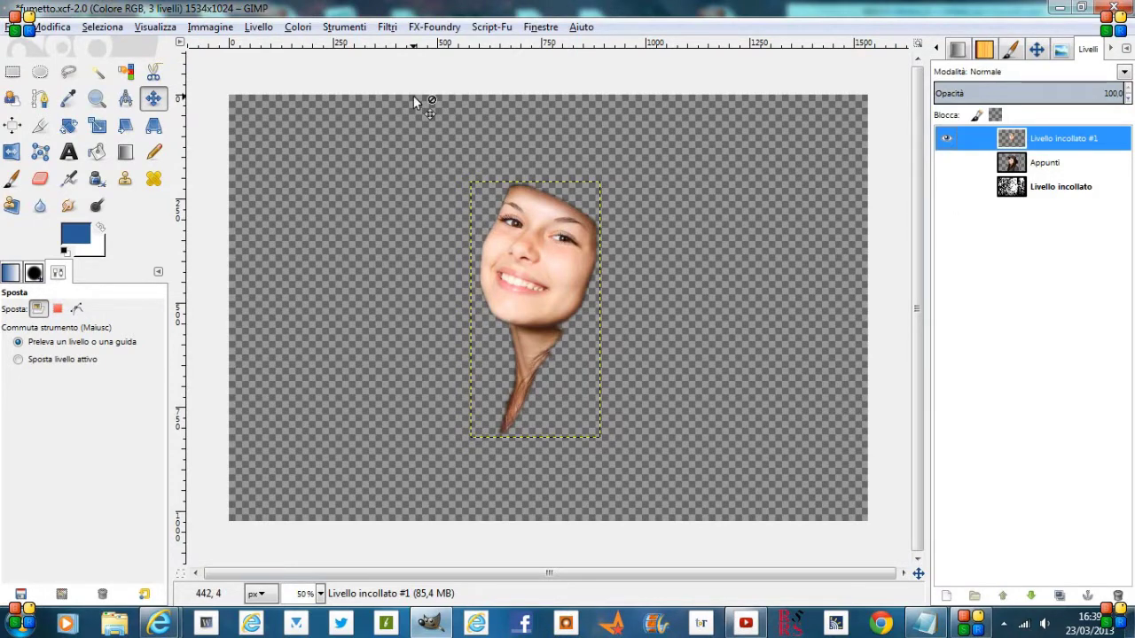
{"action": "left_click", "coordinate": [1060, 596]}
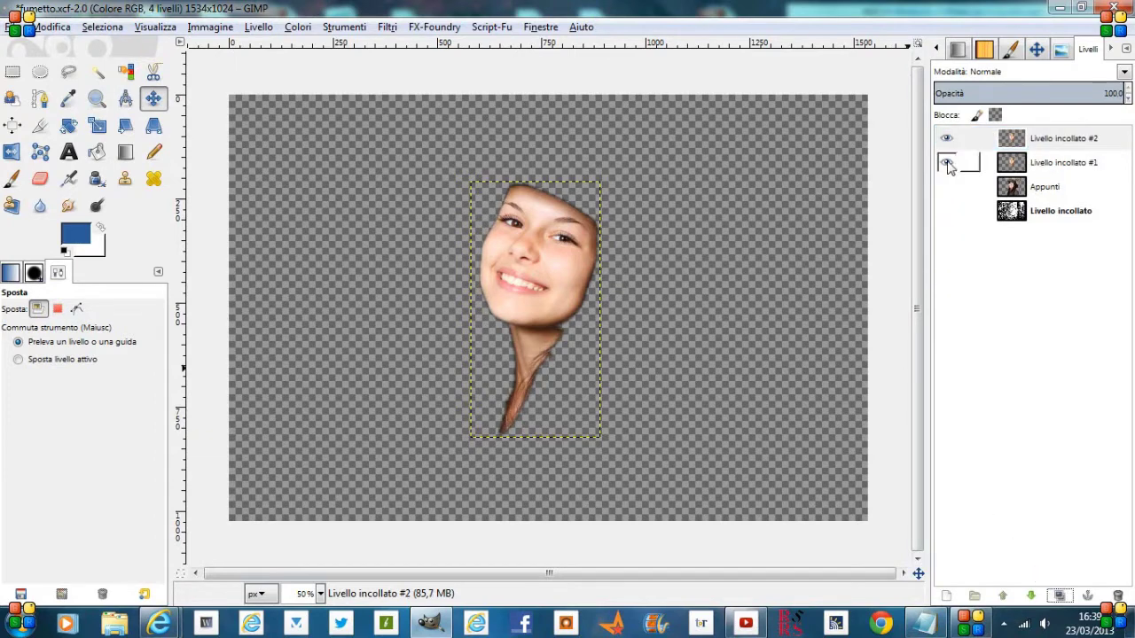
{"action": "left_click", "coordinate": [947, 164]}
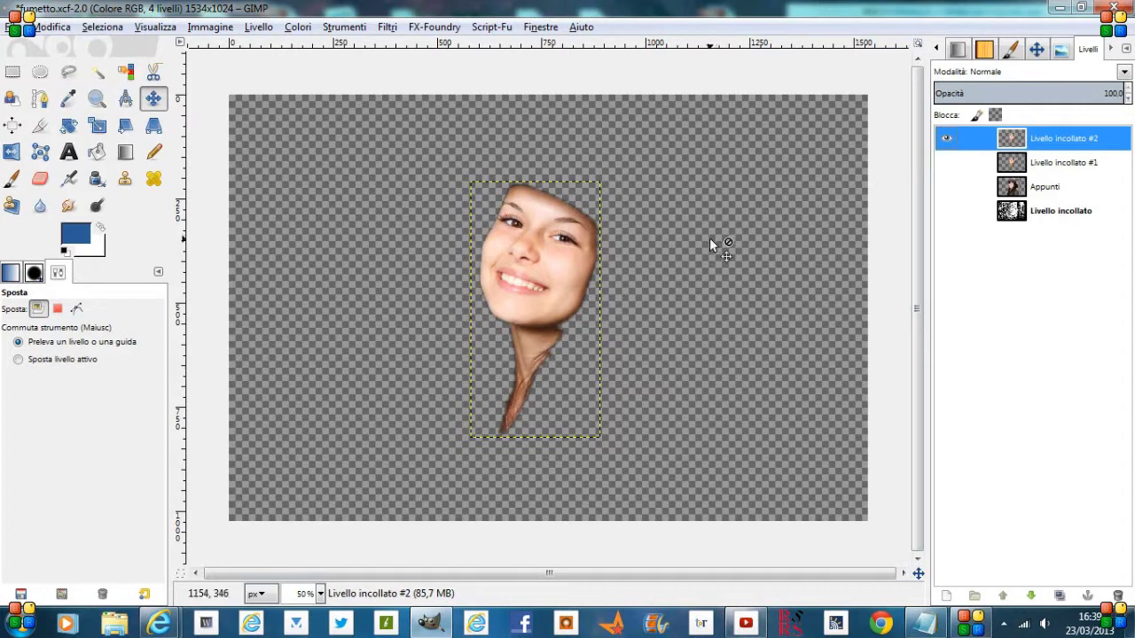
{"action": "left_click", "coordinate": [387, 27]}
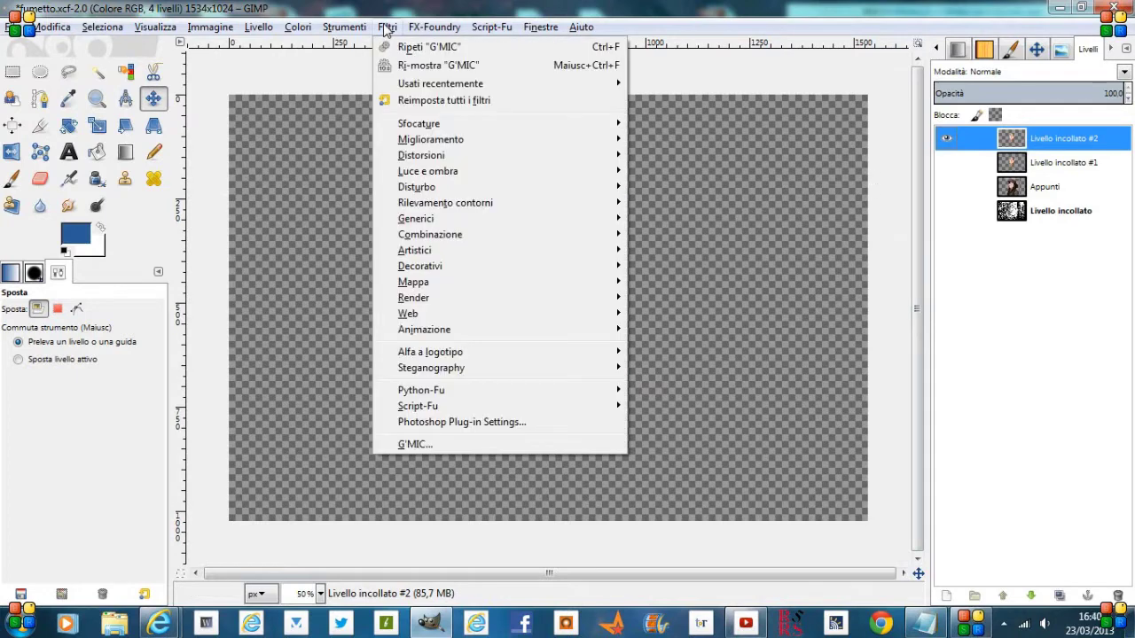
{"action": "mouse_move", "coordinate": [414, 250]}
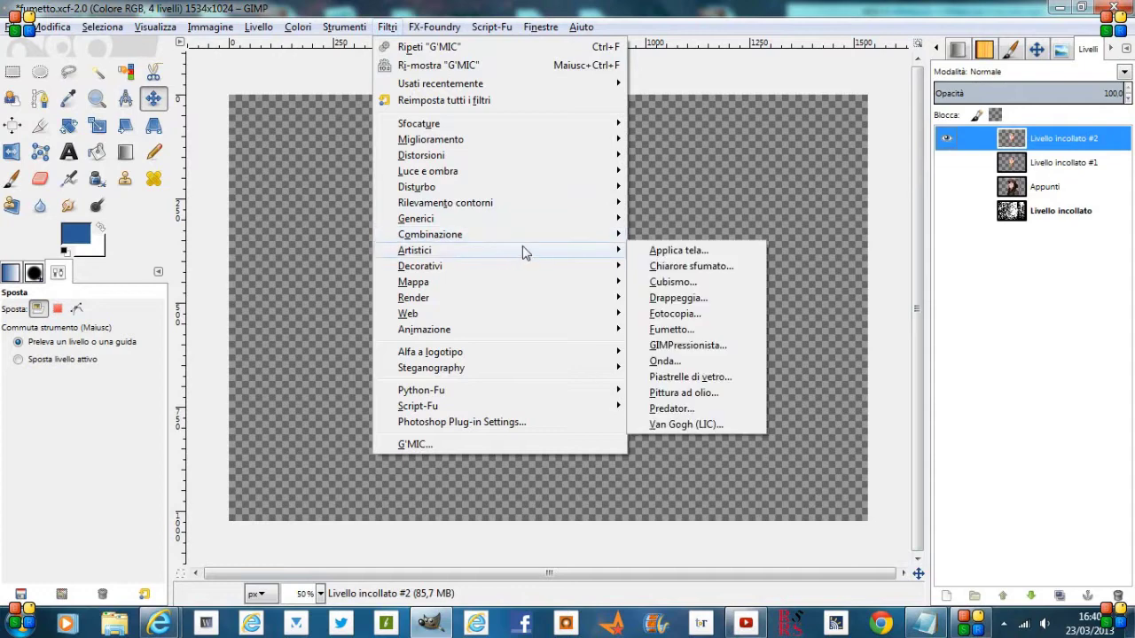
Apply Fotocopia with mask radius, sharpness and black percentage all at maximum.
{"action": "left_click", "coordinate": [720, 318]}
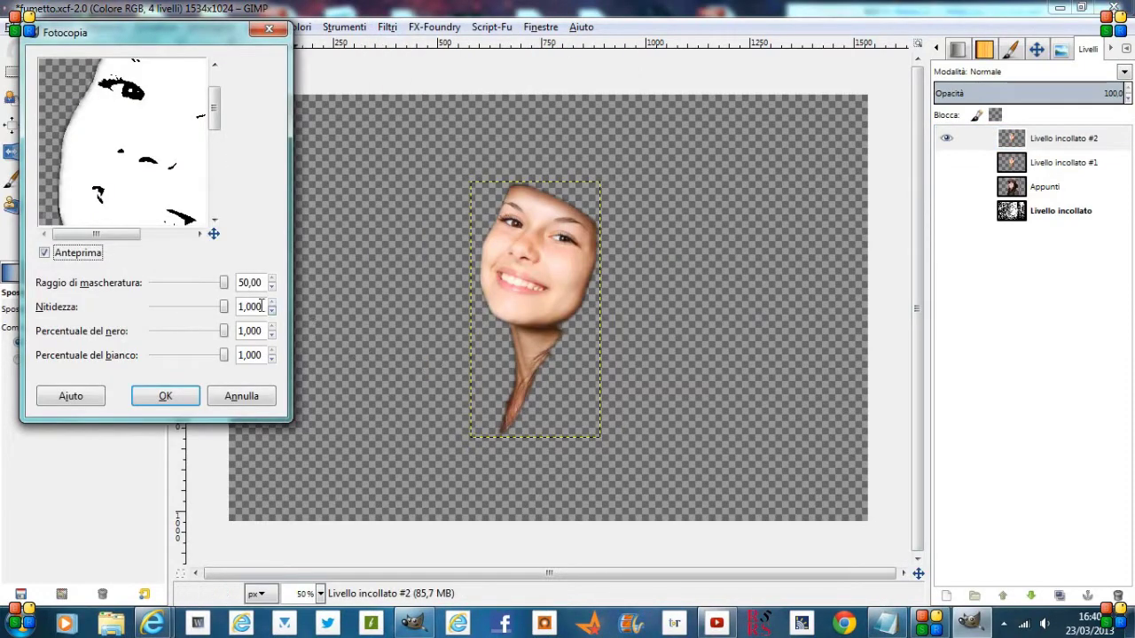
{"action": "left_click_drag", "start_coordinate": [226, 283], "coordinate": [232, 283]}
{"action": "left_click", "coordinate": [226, 307]}
{"action": "left_click_drag", "start_coordinate": [226, 331], "coordinate": [229, 354]}
{"action": "left_click", "coordinate": [166, 395]}
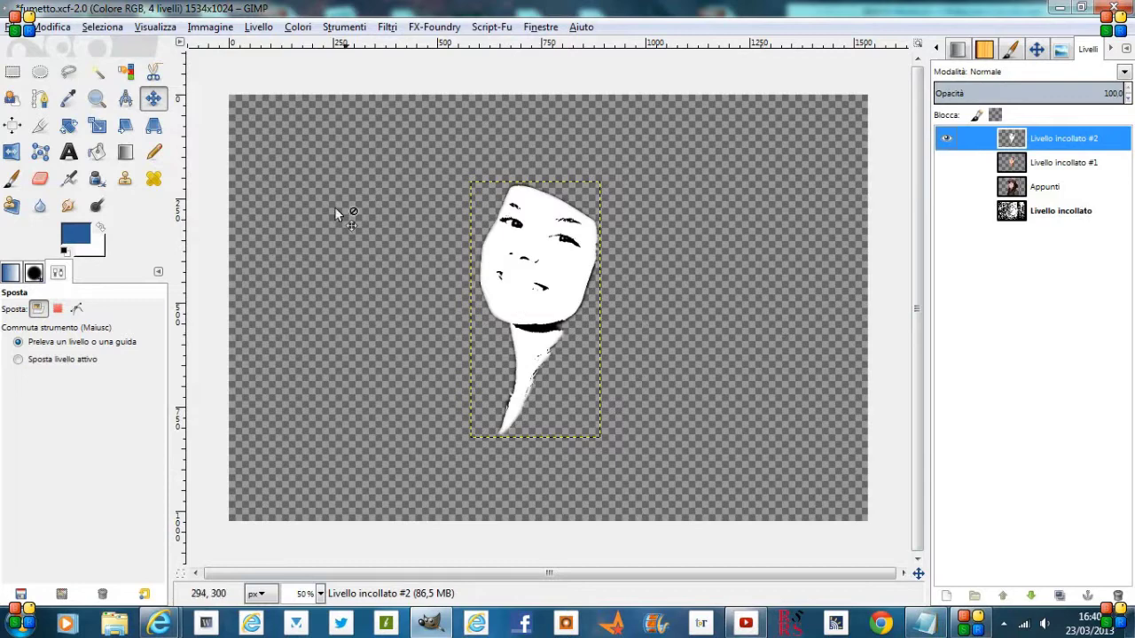
Select the white areas of the photocopied face by colour and delete them.
{"action": "left_click", "coordinate": [126, 72]}
{"action": "left_click", "coordinate": [561, 273]}
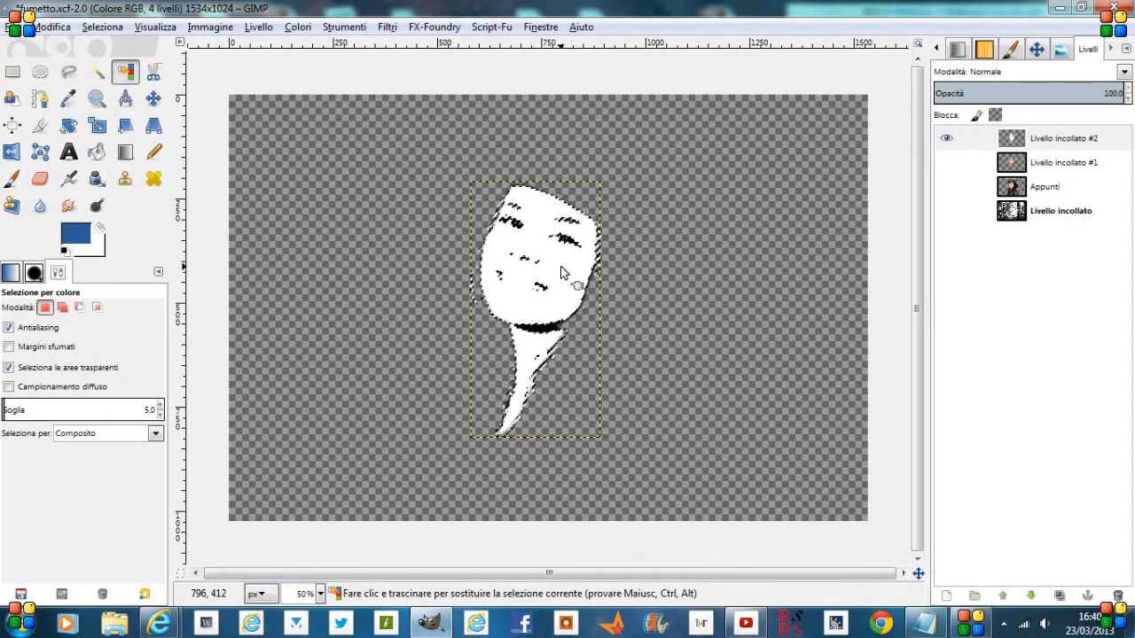
{"action": "key", "text": "Delete"}
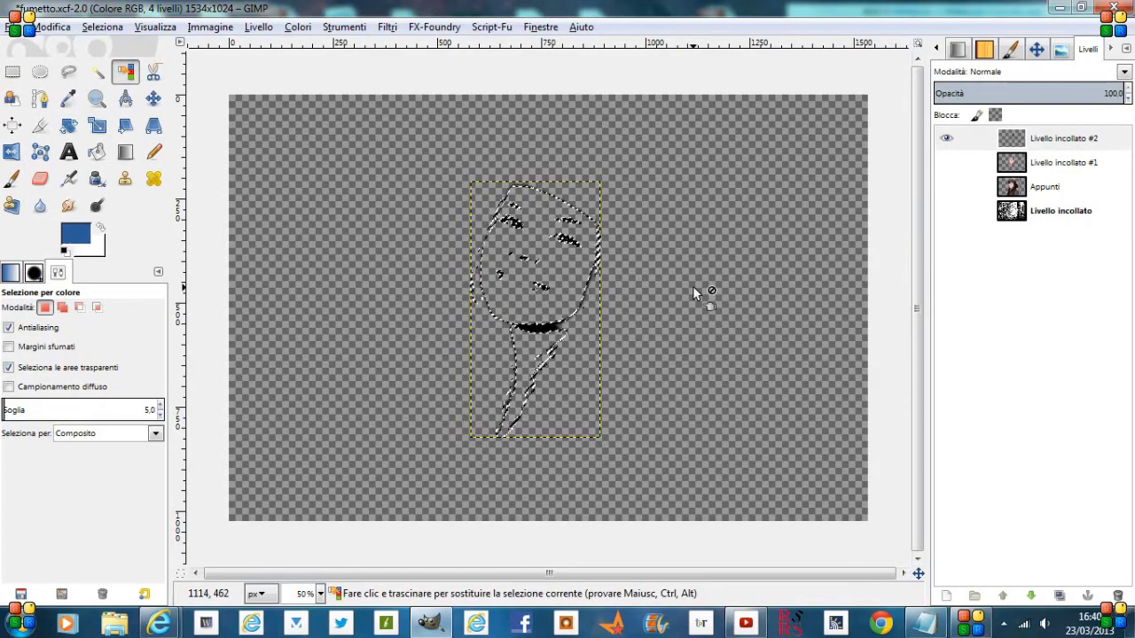
{"action": "left_click", "coordinate": [102, 26]}
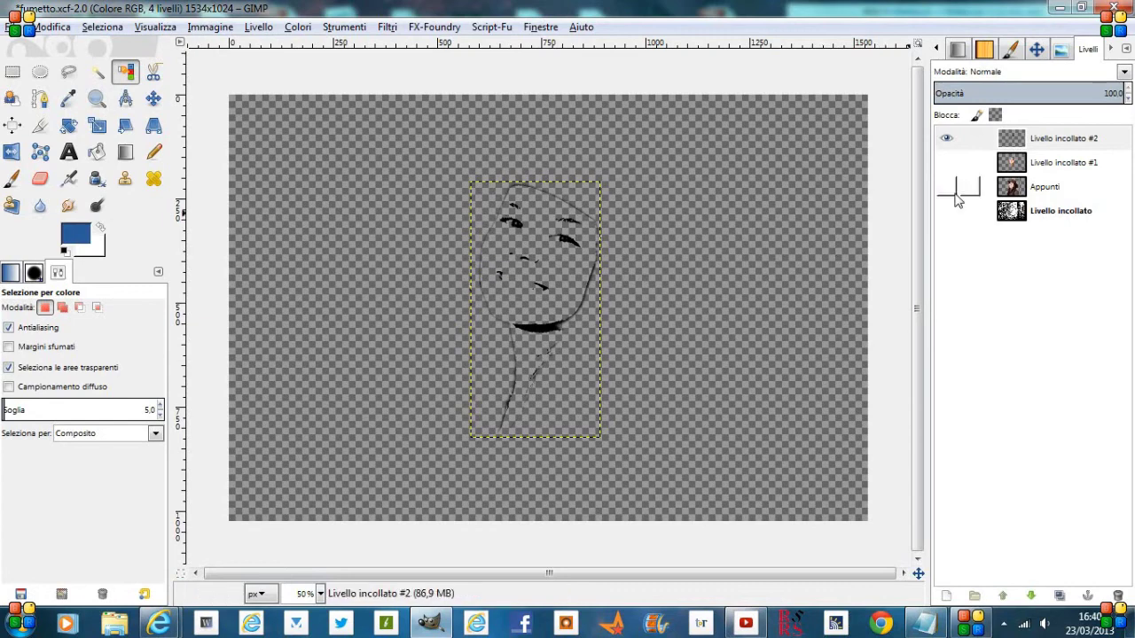
Hide Livello incollato #2, then show and select Livello incollato #1.
{"action": "left_click", "coordinate": [947, 139]}
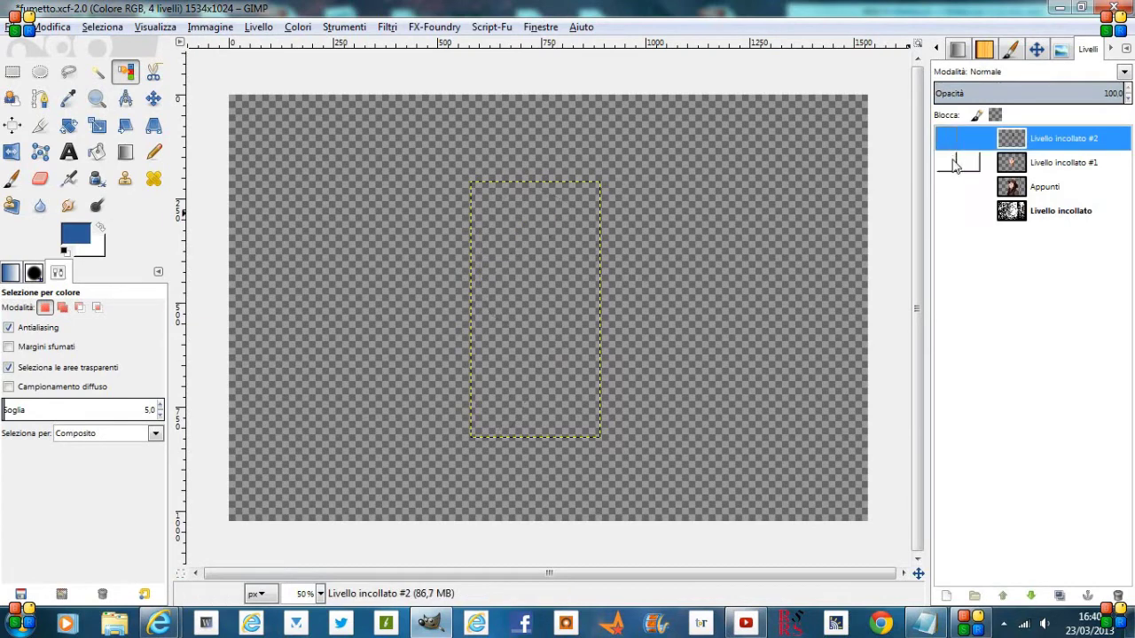
{"action": "left_click", "coordinate": [947, 162]}
{"action": "left_click", "coordinate": [1057, 165]}
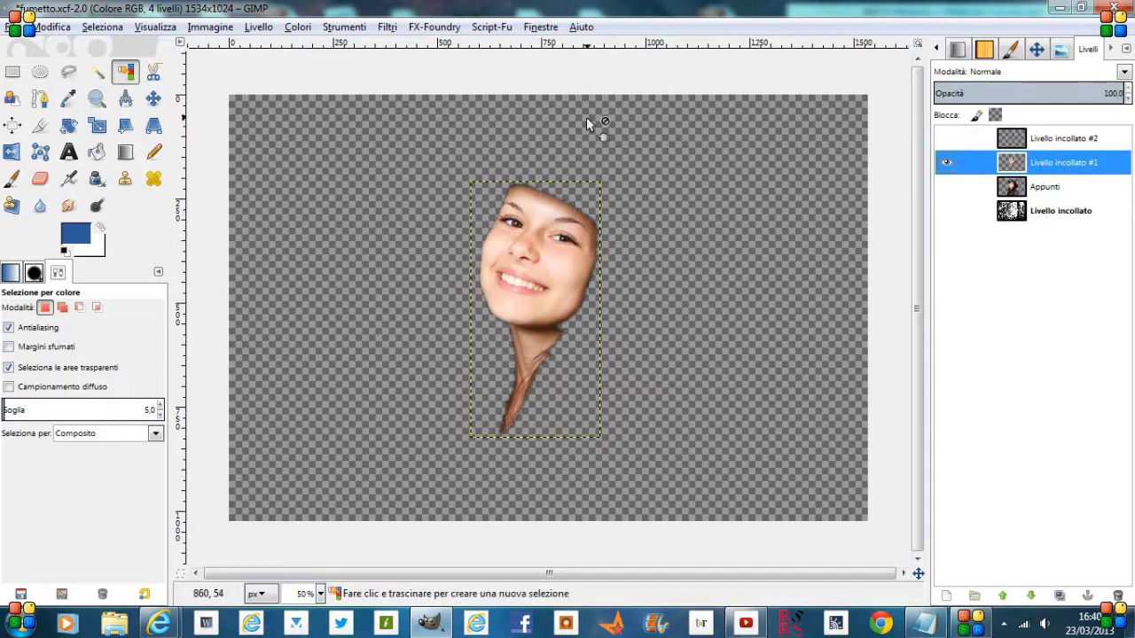
Apply G'MIC Artistic > Cartoon with defaults (smoothness 3, sharpening 80, 8 colours) to Livello incollato #1.
{"action": "left_click", "coordinate": [387, 27]}
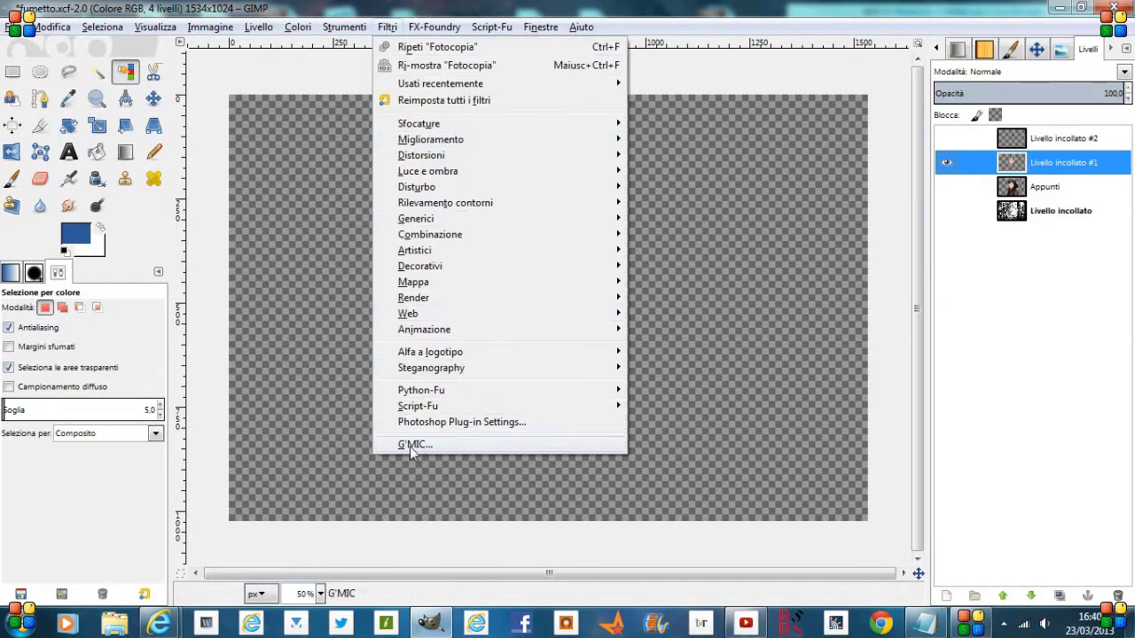
{"action": "left_click", "coordinate": [436, 445]}
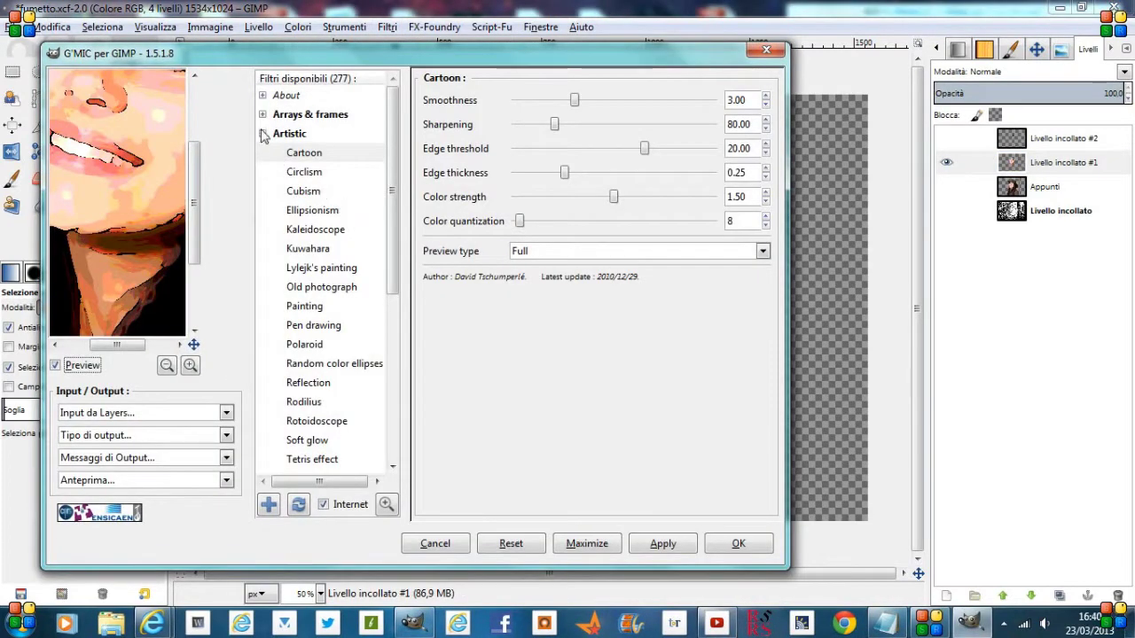
{"action": "left_click", "coordinate": [262, 133]}
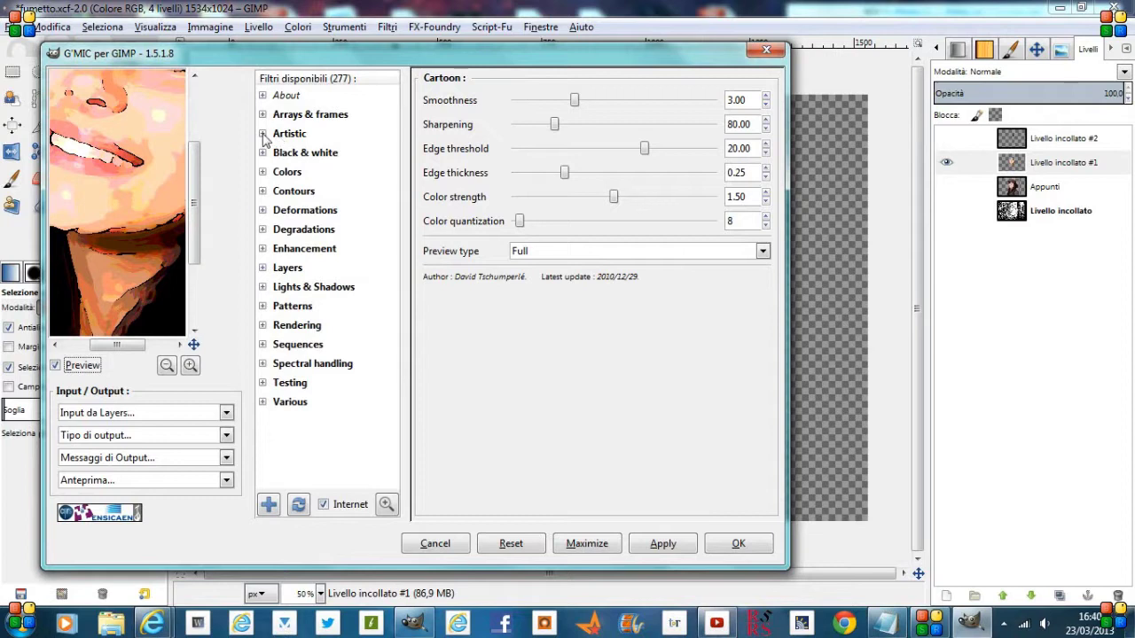
{"action": "left_click", "coordinate": [262, 133]}
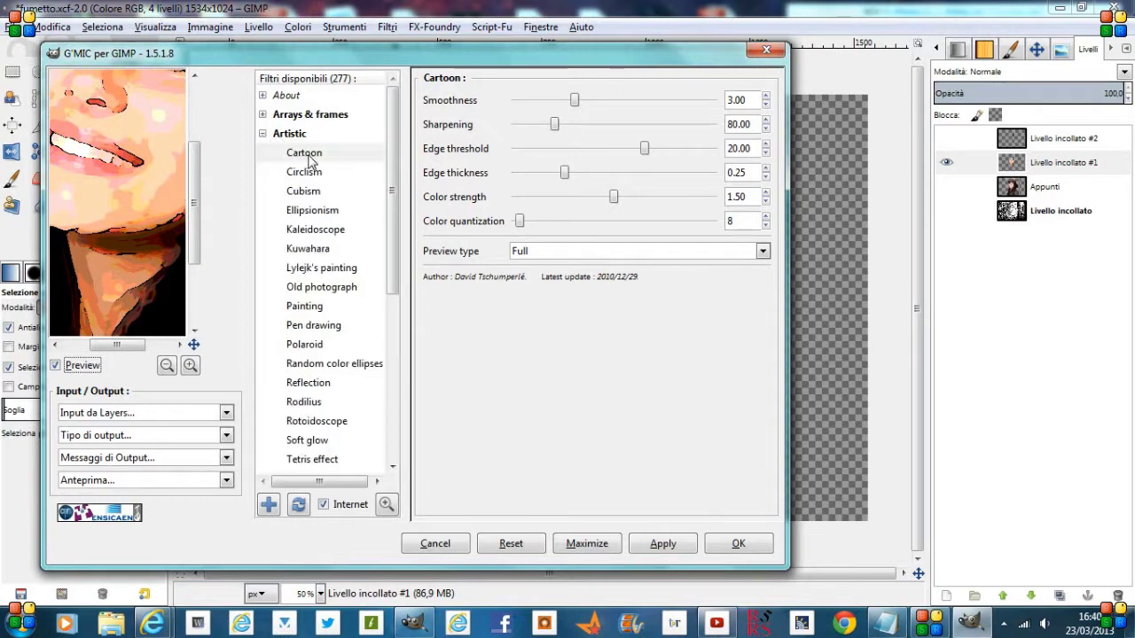
{"action": "left_click", "coordinate": [743, 547]}
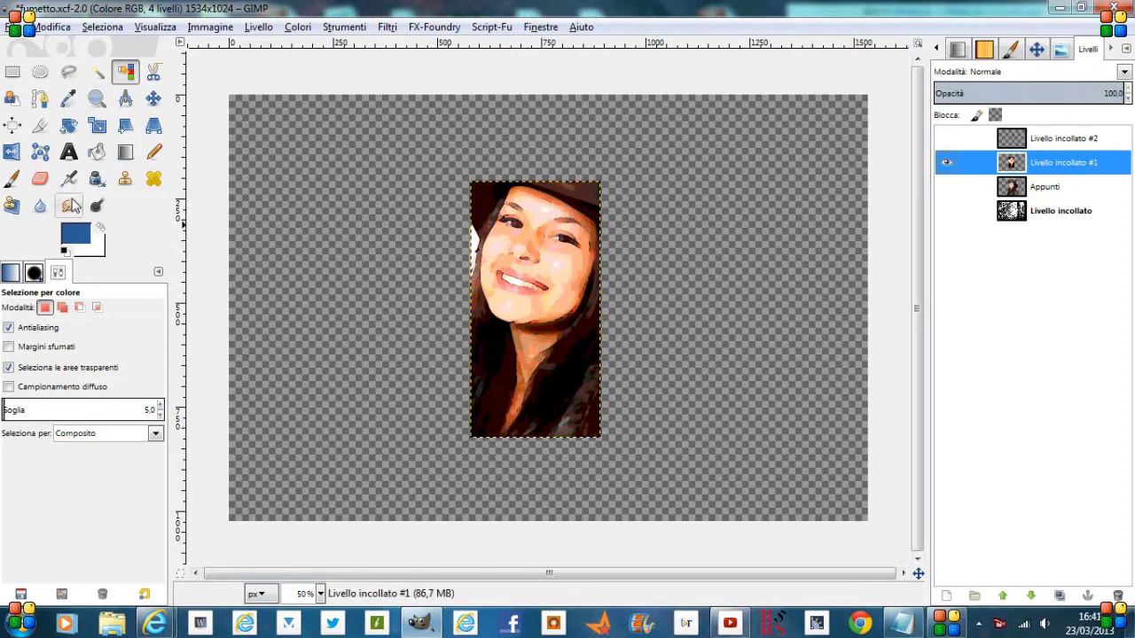
{"action": "left_click", "coordinate": [40, 180]}
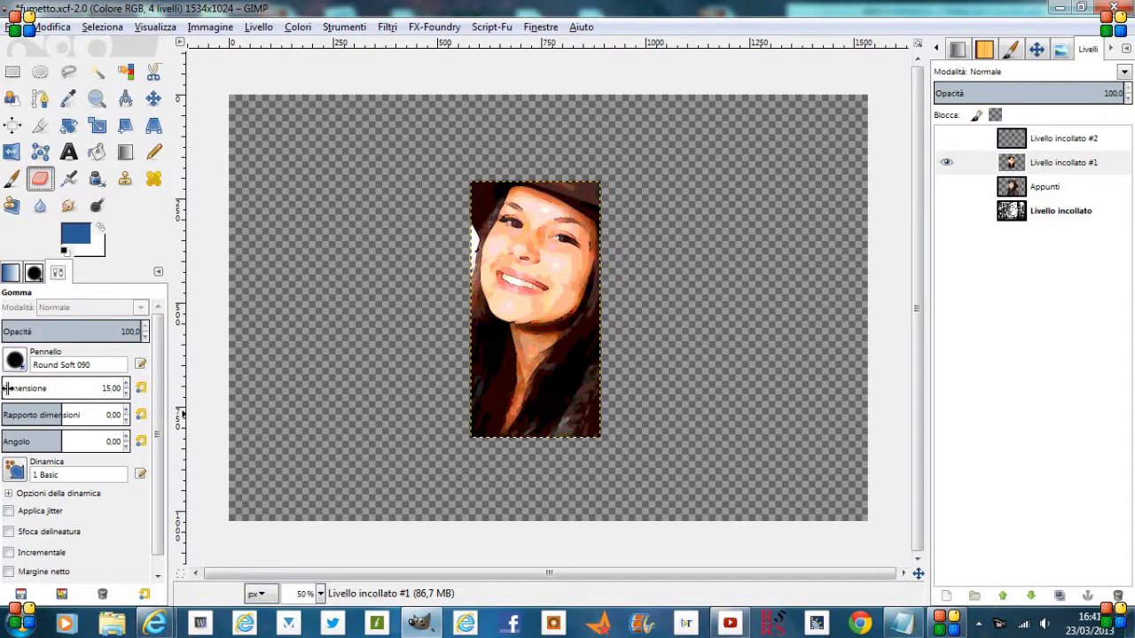
Set the eraser size to about 77 and erase the hair around the cartoon face.
{"action": "left_click_drag", "start_coordinate": [7, 389], "coordinate": [16, 388]}
{"action": "left_click_drag", "start_coordinate": [4, 388], "coordinate": [11, 388]}
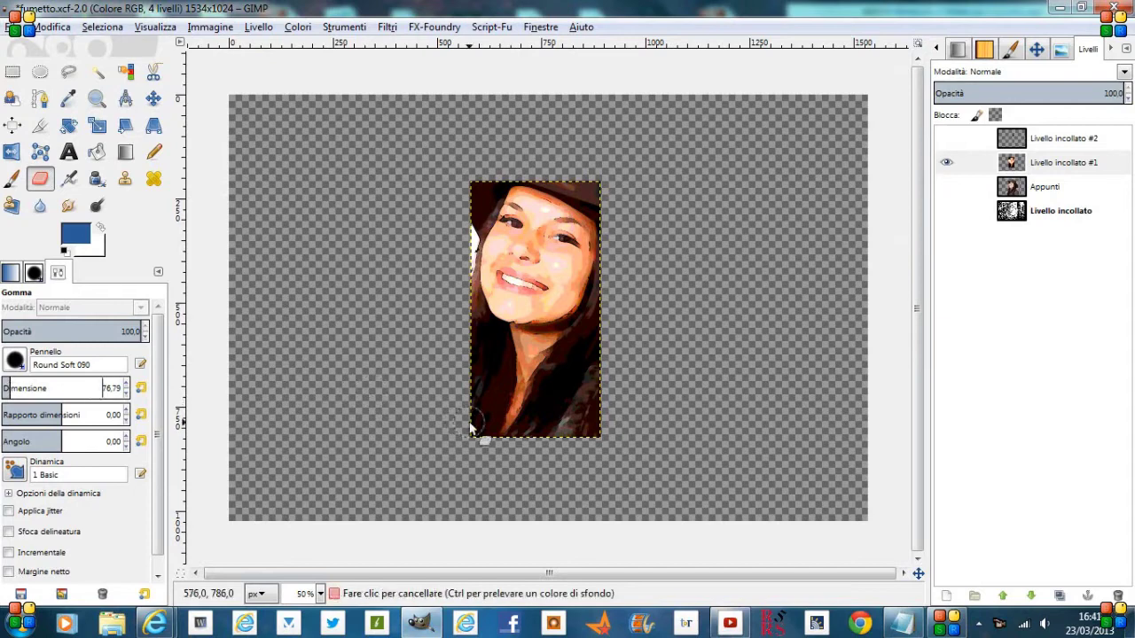
{"action": "mouse_move", "coordinate": [477, 441]}
{"action": "left_mouse_down"}
{"action": "mouse_move", "coordinate": [497, 399]}
{"action": "mouse_move", "coordinate": [480, 409]}
{"action": "left_mouse_up"}
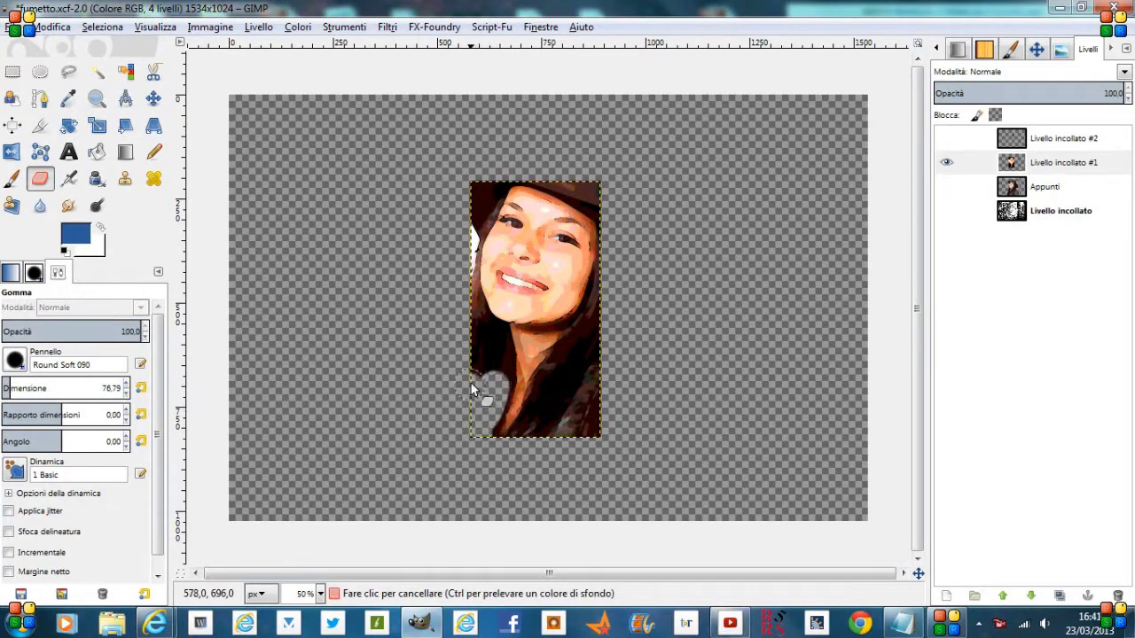
{"action": "mouse_move", "coordinate": [499, 365]}
{"action": "left_mouse_down"}
{"action": "mouse_move", "coordinate": [479, 332]}
{"action": "mouse_move", "coordinate": [589, 438]}
{"action": "mouse_move", "coordinate": [558, 422]}
{"action": "left_mouse_up"}
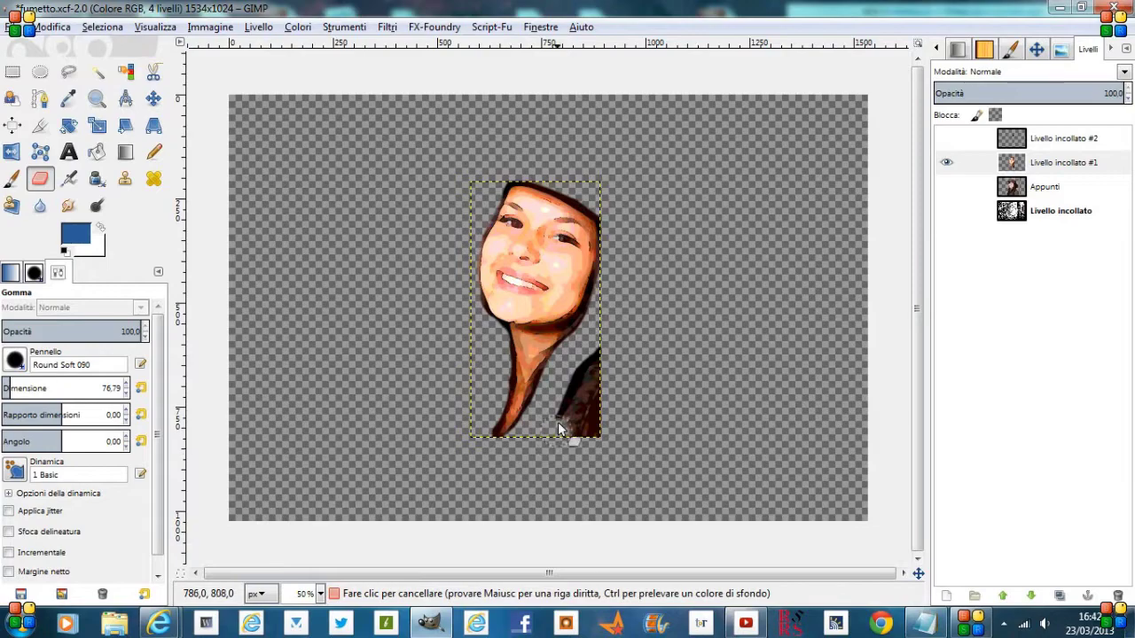
{"action": "left_click_drag", "start_coordinate": [599, 382], "coordinate": [587, 436]}
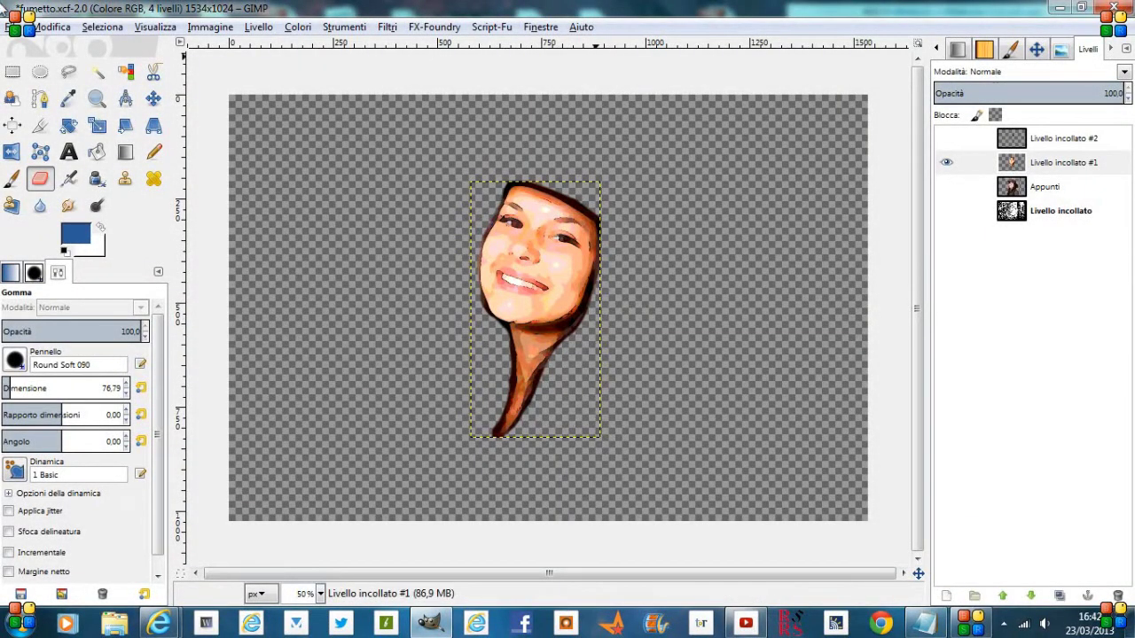
{"action": "left_click", "coordinate": [97, 98]}
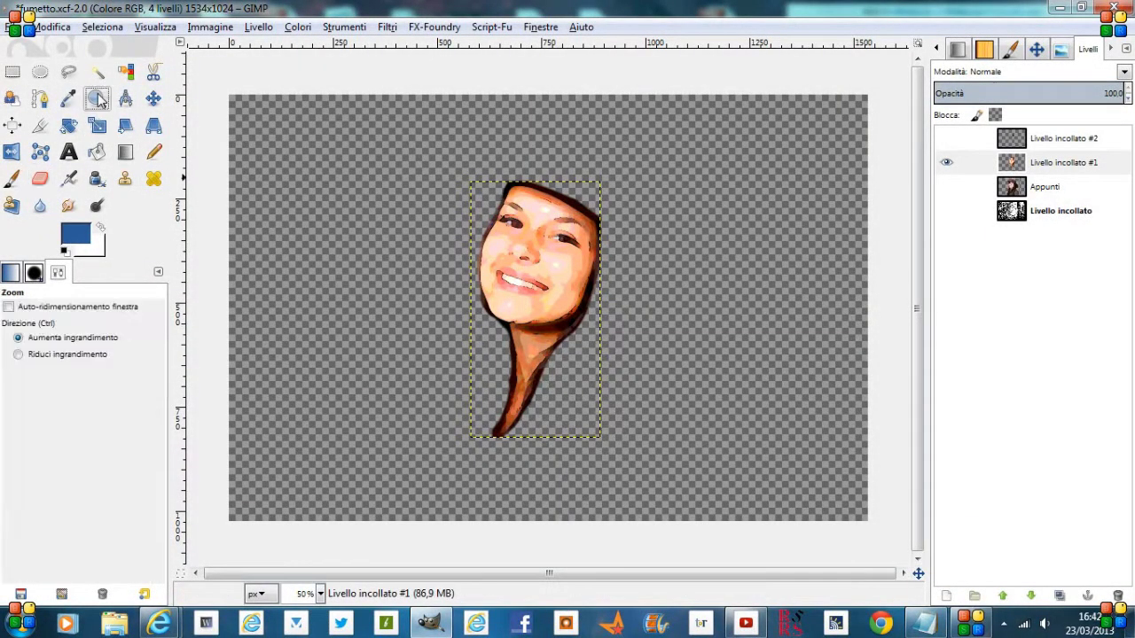
Zoom into the cartoon face and sample its peach skin tone as foreground colour.
{"action": "left_click_drag", "start_coordinate": [448, 165], "coordinate": [627, 460]}
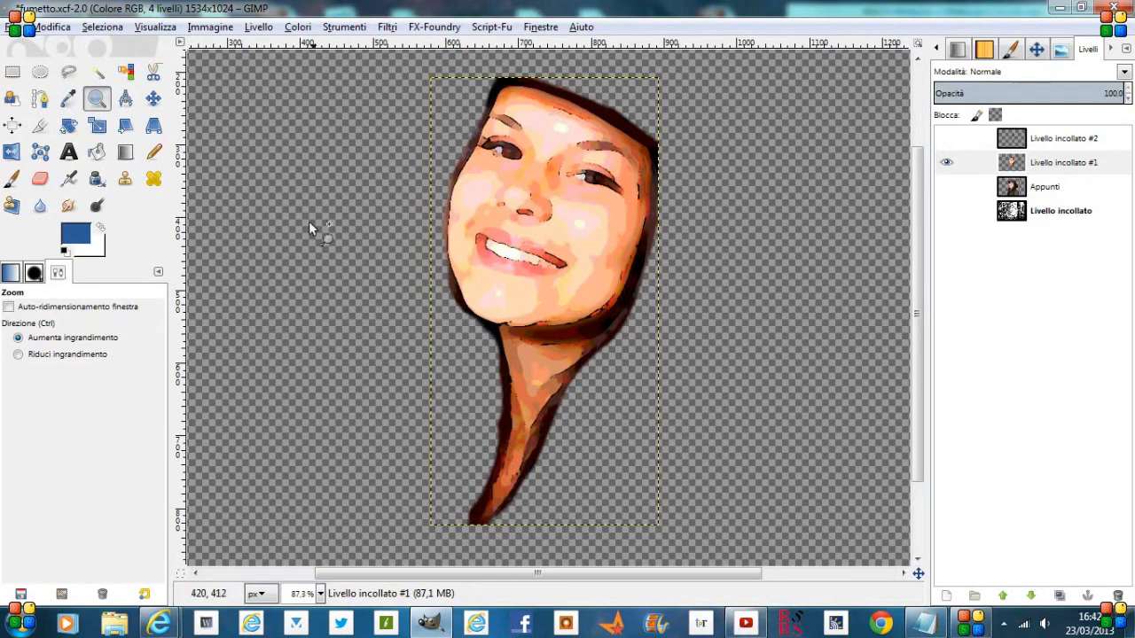
{"action": "left_click", "coordinate": [69, 98]}
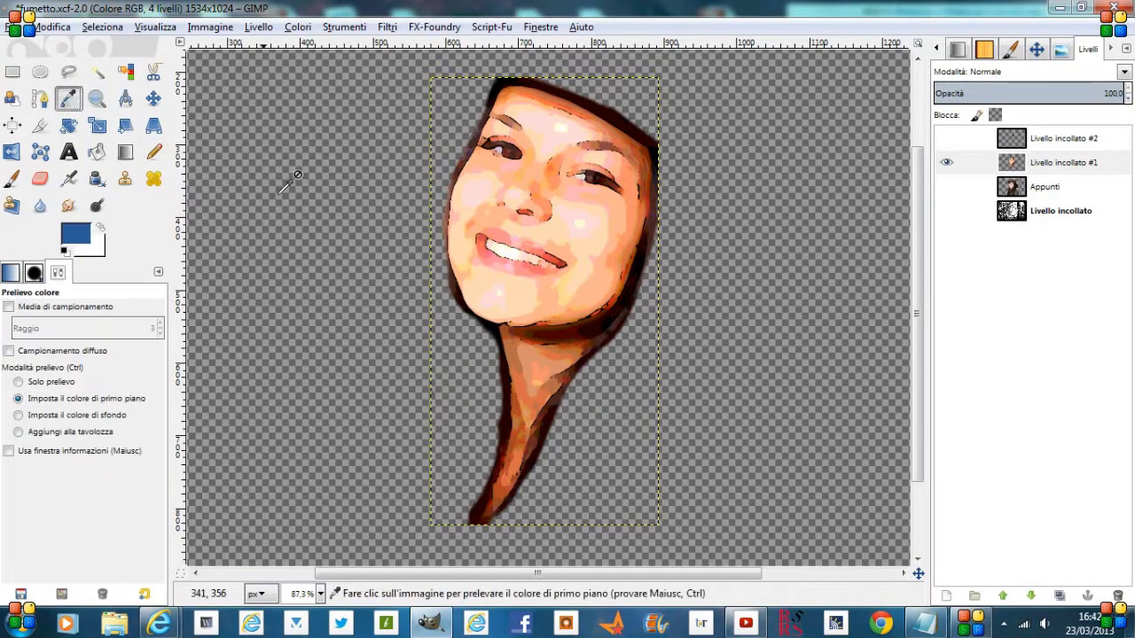
{"action": "left_click", "coordinate": [602, 190]}
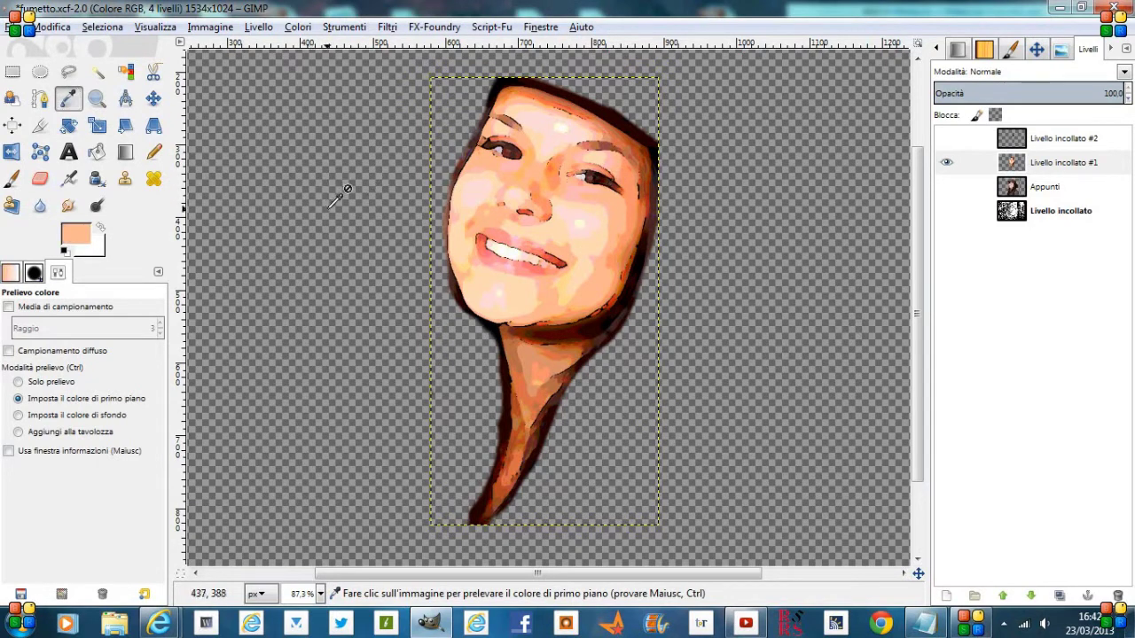
{"action": "left_click", "coordinate": [12, 178]}
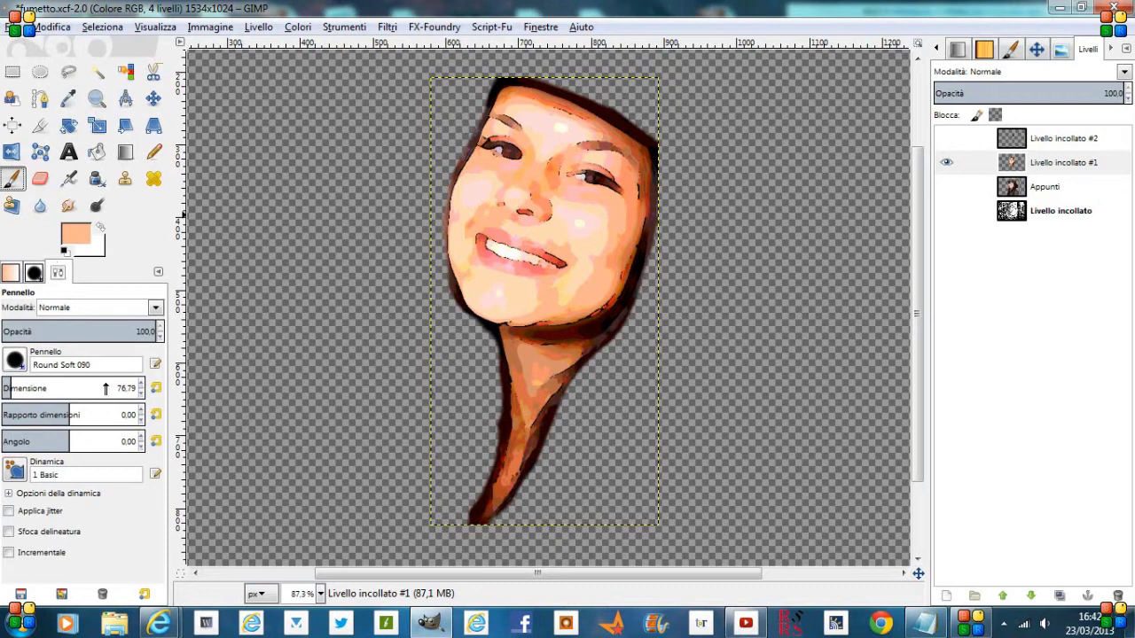
Set the brush size to 15 and zoom in closely on the upper face.
{"action": "left_click_drag", "start_coordinate": [136, 396], "coordinate": [111, 385]}
{"action": "type", "text": "15"}
{"action": "key", "text": "Return"}
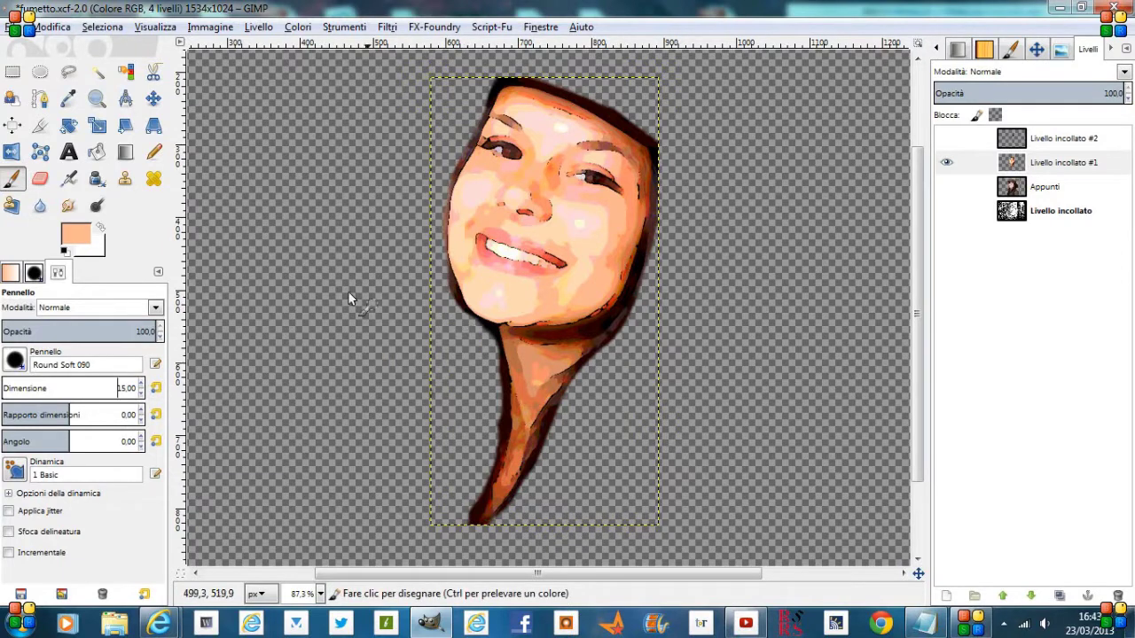
{"action": "left_click", "coordinate": [97, 98]}
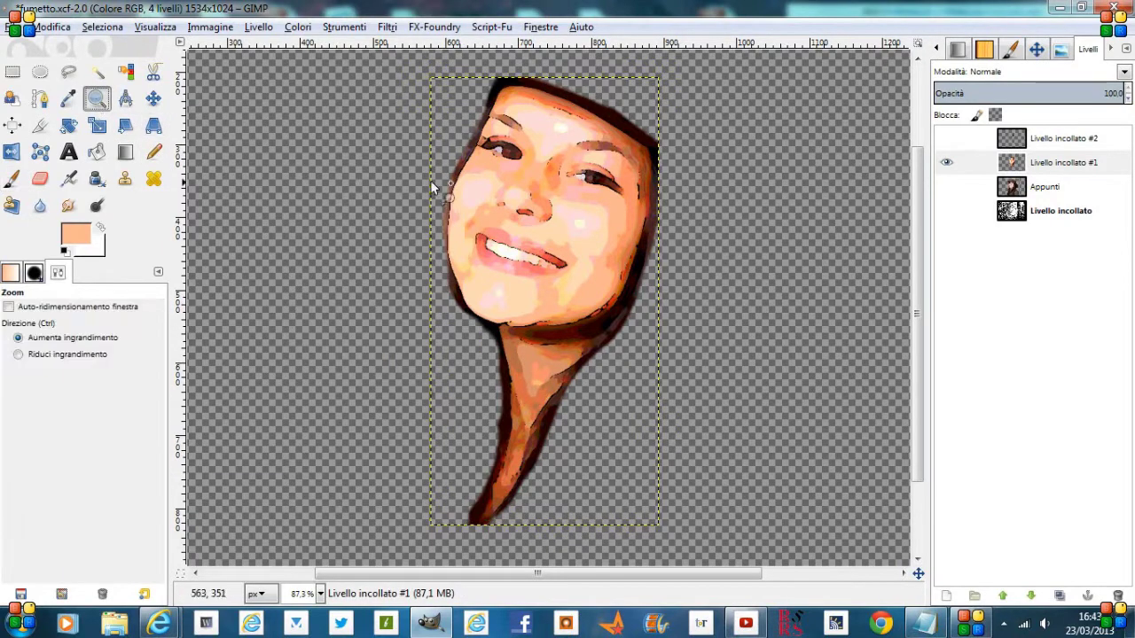
{"action": "left_click_drag", "start_coordinate": [456, 80], "coordinate": [657, 232]}
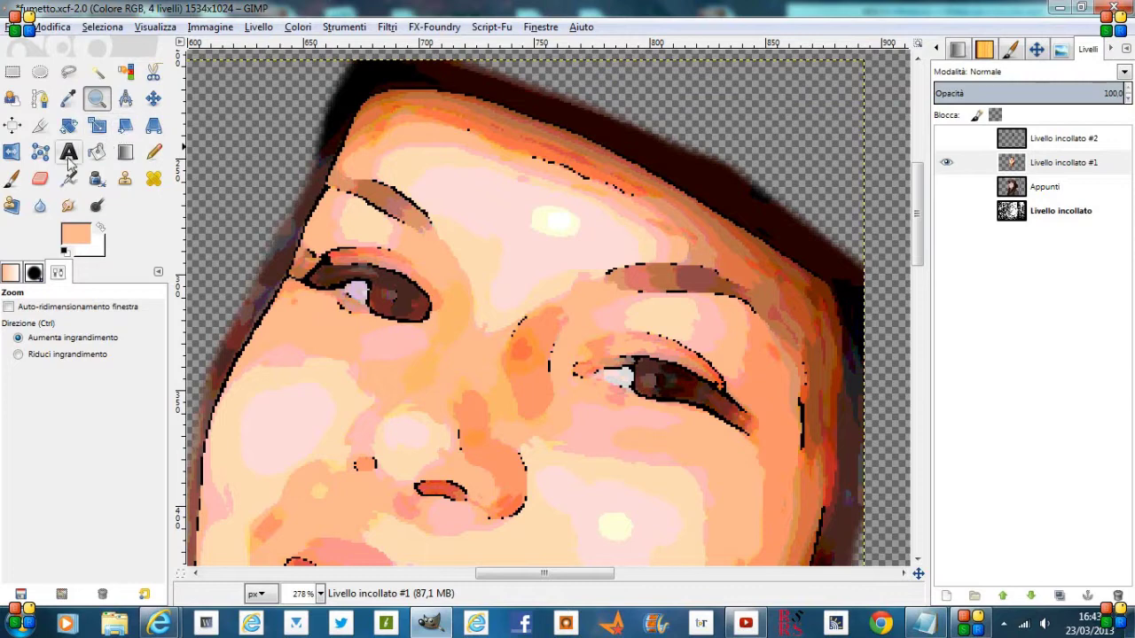
Paint flat peach over the forehead, eyebrows, the patch above the right eye and the cheeks.
{"action": "left_click", "coordinate": [16, 181]}
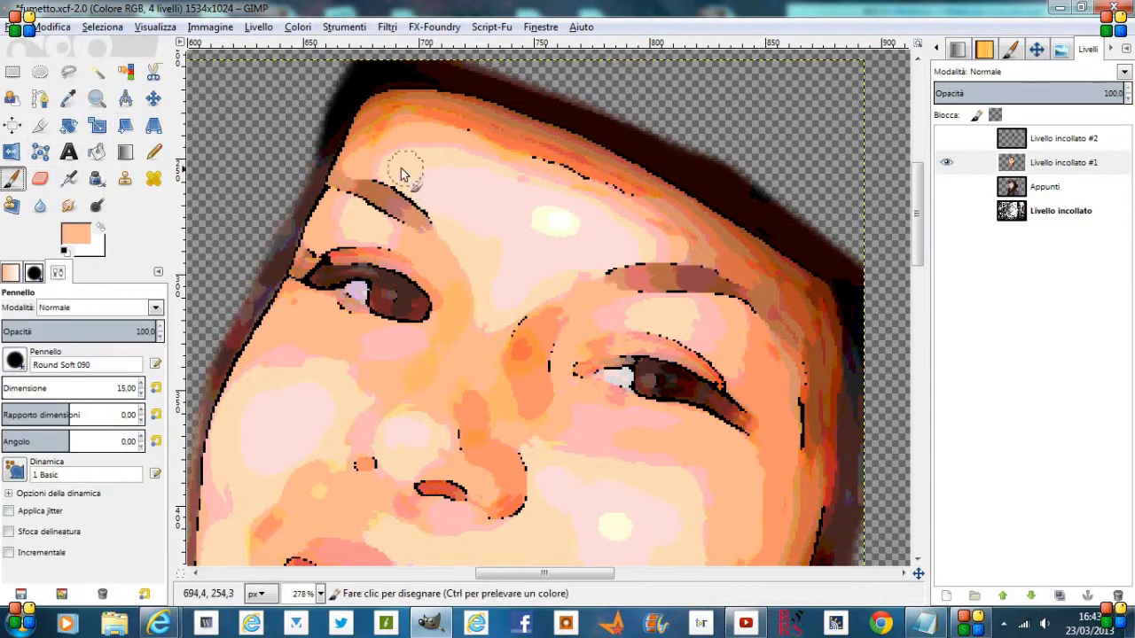
{"action": "mouse_move", "coordinate": [378, 140]}
{"action": "left_mouse_down"}
{"action": "mouse_move", "coordinate": [403, 124]}
{"action": "mouse_move", "coordinate": [388, 114]}
{"action": "mouse_move", "coordinate": [367, 139]}
{"action": "mouse_move", "coordinate": [469, 127]}
{"action": "mouse_move", "coordinate": [494, 253]}
{"action": "mouse_move", "coordinate": [511, 228]}
{"action": "mouse_move", "coordinate": [578, 248]}
{"action": "mouse_move", "coordinate": [487, 324]}
{"action": "mouse_move", "coordinate": [582, 265]}
{"action": "mouse_move", "coordinate": [633, 264]}
{"action": "left_mouse_up"}
{"action": "left_click_drag", "start_coordinate": [343, 228], "coordinate": [374, 235]}
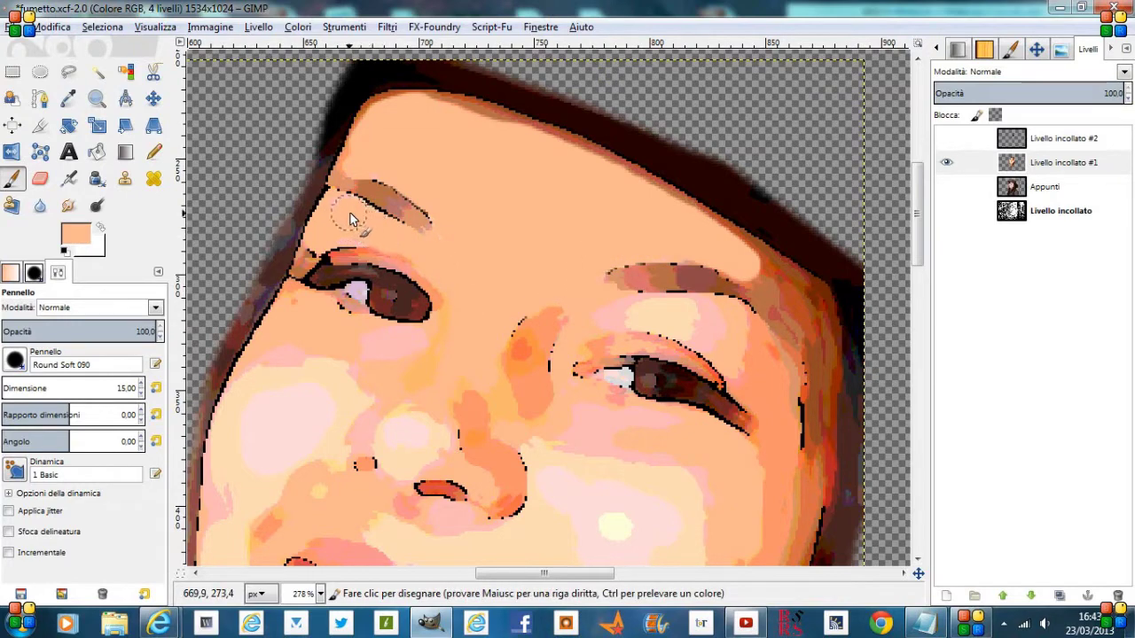
{"action": "scroll", "coordinate": [499, 259], "scroll_direction": "down", "scroll_amount": 3}
{"action": "mouse_move", "coordinate": [660, 199]}
{"action": "left_mouse_down"}
{"action": "mouse_move", "coordinate": [602, 184]}
{"action": "mouse_move", "coordinate": [716, 186]}
{"action": "mouse_move", "coordinate": [742, 198]}
{"action": "mouse_move", "coordinate": [771, 269]}
{"action": "mouse_move", "coordinate": [785, 222]}
{"action": "mouse_move", "coordinate": [784, 301]}
{"action": "left_mouse_up"}
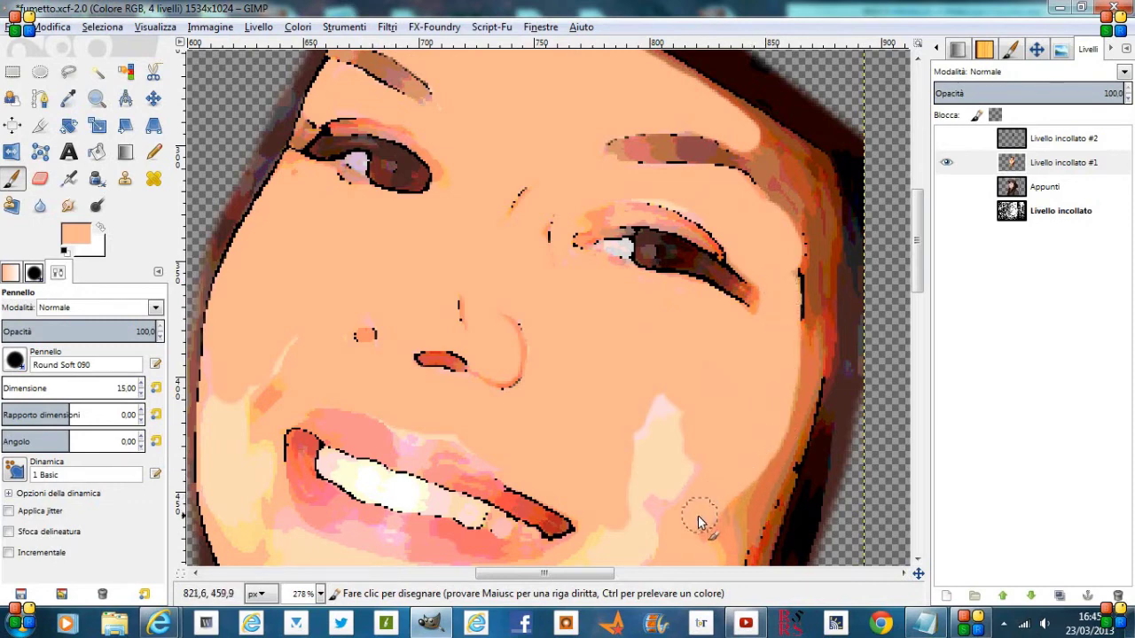
{"action": "scroll", "coordinate": [686, 448], "scroll_direction": "down", "scroll_amount": 5}
{"action": "mouse_move", "coordinate": [671, 215]}
{"action": "left_mouse_down"}
{"action": "mouse_move", "coordinate": [672, 156]}
{"action": "mouse_move", "coordinate": [257, 151]}
{"action": "mouse_move", "coordinate": [265, 105]}
{"action": "left_mouse_up"}
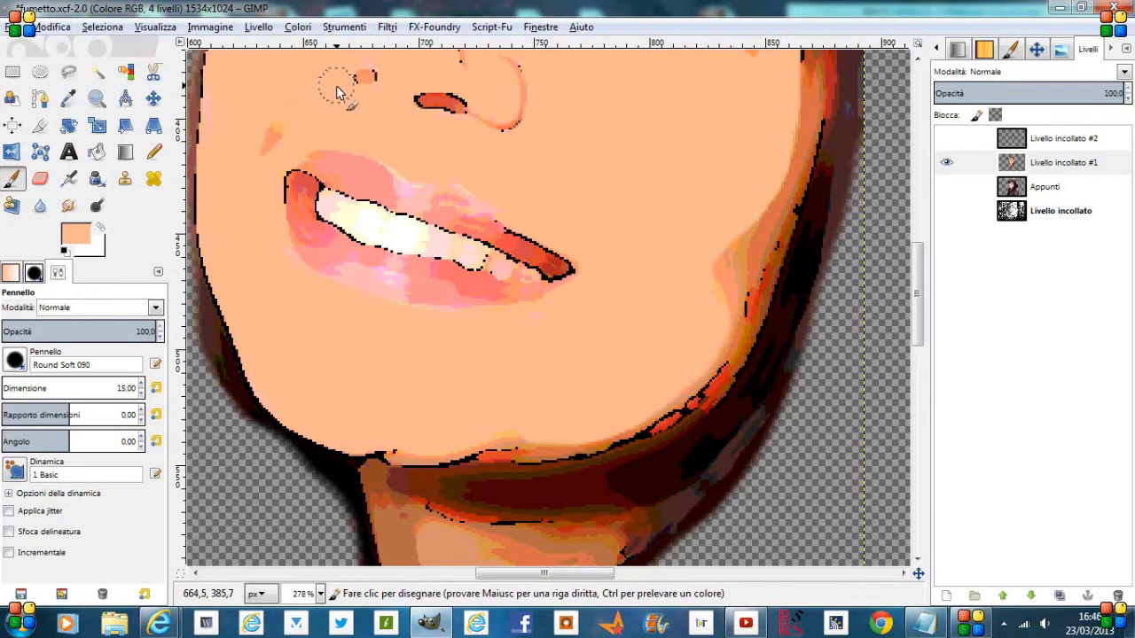
{"action": "scroll", "coordinate": [635, 193], "scroll_direction": "up", "scroll_amount": 5}
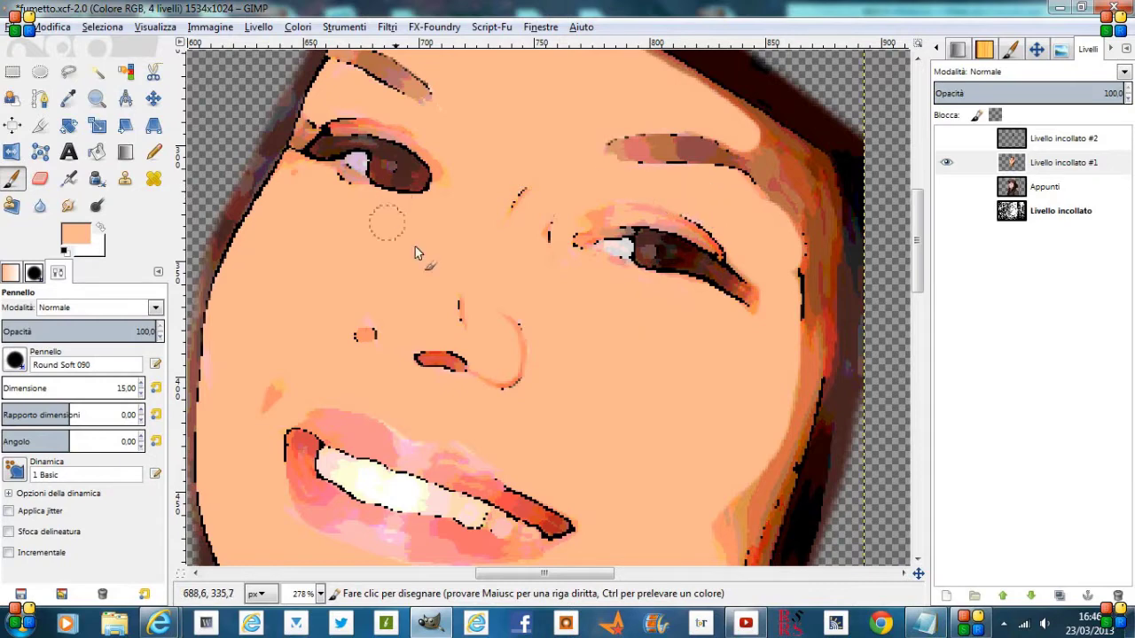
{"action": "scroll", "coordinate": [585, 349], "scroll_direction": "up", "scroll_amount": 3}
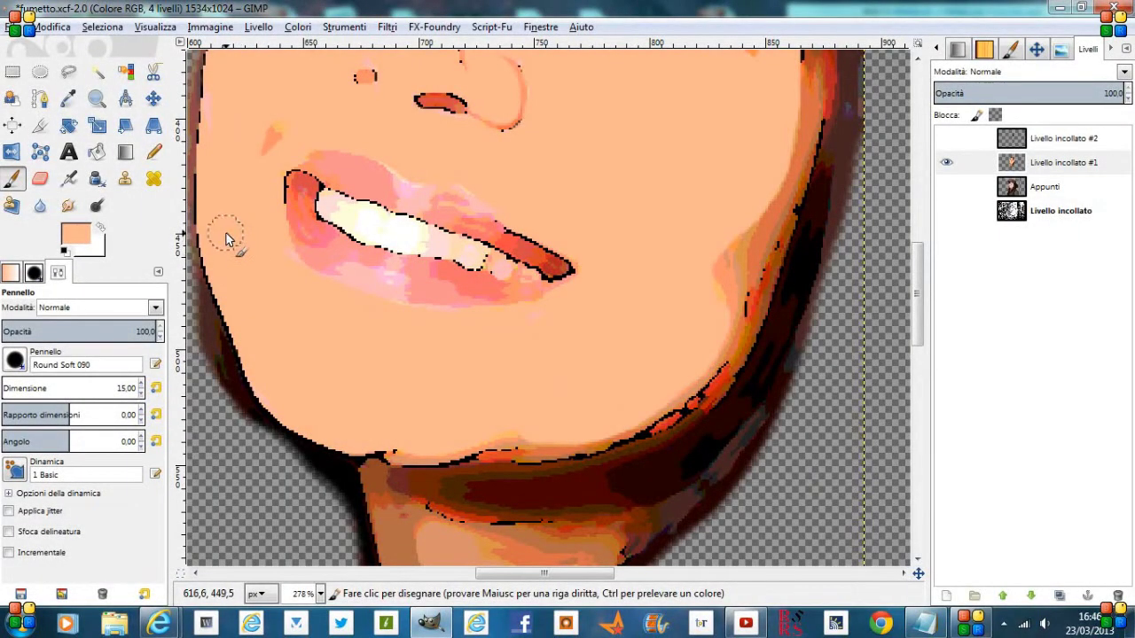
Sample the red lip colour and set a 10-pixel paintbrush.
{"action": "left_click", "coordinate": [68, 99]}
{"action": "left_click", "coordinate": [504, 245]}
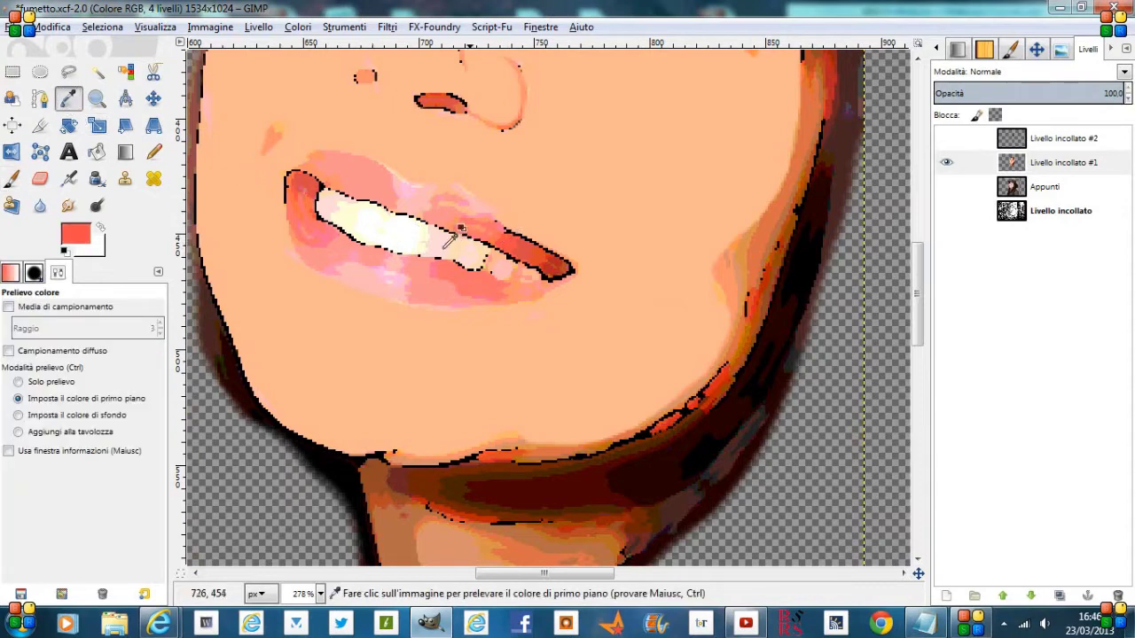
{"action": "left_click", "coordinate": [12, 178]}
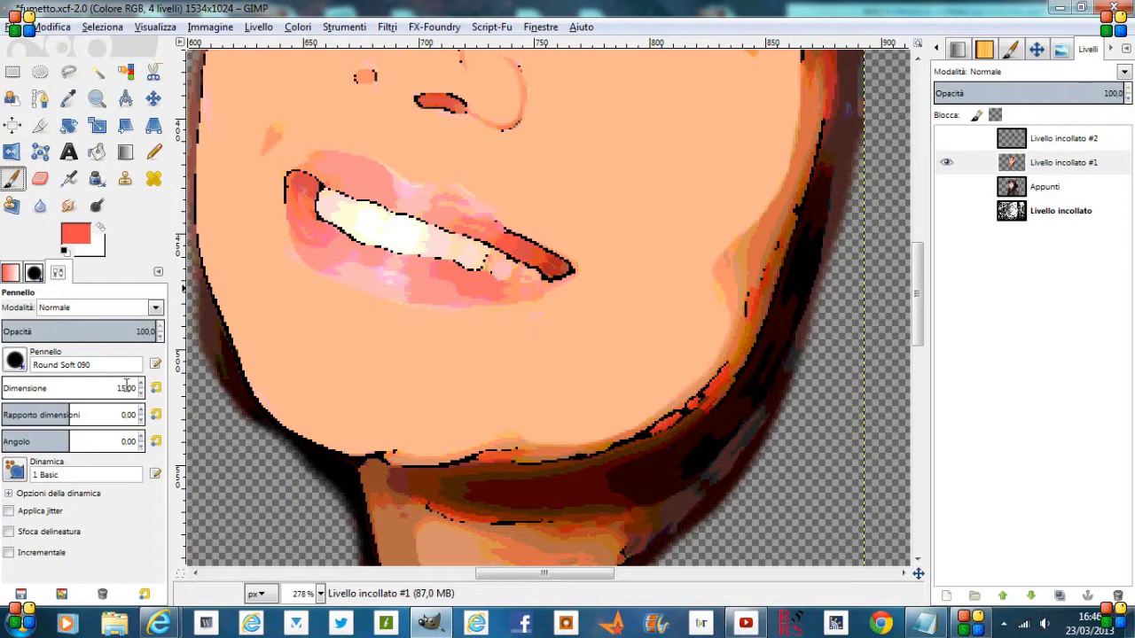
{"action": "left_click_drag", "start_coordinate": [138, 387], "coordinate": [118, 390]}
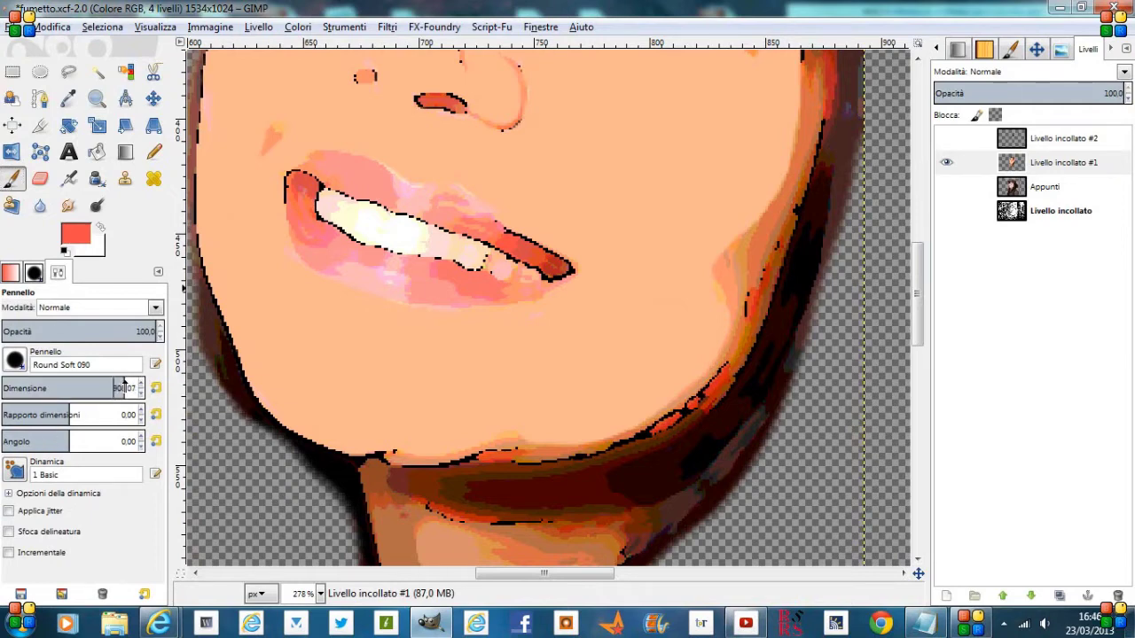
{"action": "left_click", "coordinate": [124, 389]}
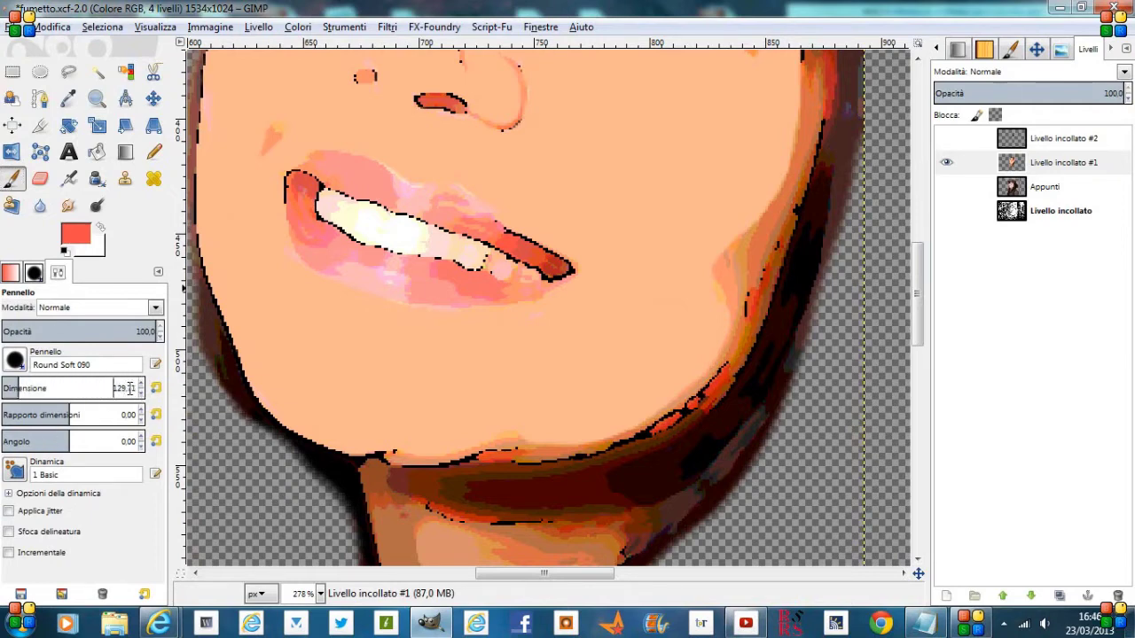
{"action": "type", "text": "10"}
{"action": "key", "text": "Return"}
Paint the lips solid red from the left corner across, then zoom out.
{"action": "mouse_move", "coordinate": [311, 222]}
{"action": "left_mouse_down"}
{"action": "mouse_move", "coordinate": [302, 204]}
{"action": "mouse_move", "coordinate": [332, 250]}
{"action": "left_mouse_up"}
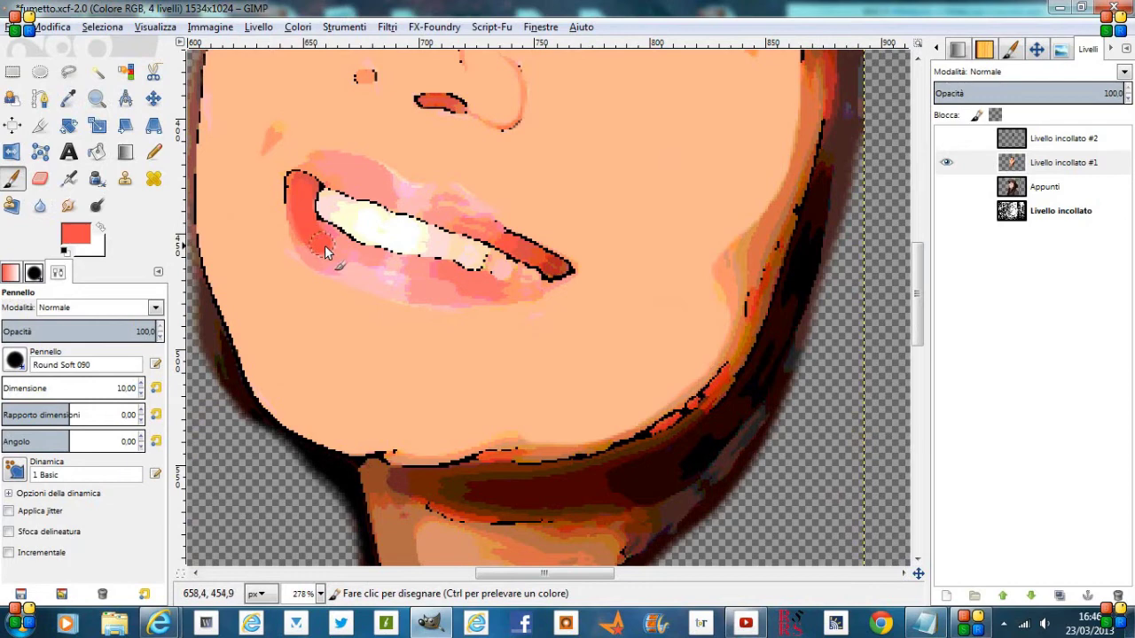
{"action": "mouse_move", "coordinate": [332, 250]}
{"action": "left_mouse_down"}
{"action": "mouse_move", "coordinate": [306, 235]}
{"action": "mouse_move", "coordinate": [479, 232]}
{"action": "left_mouse_up"}
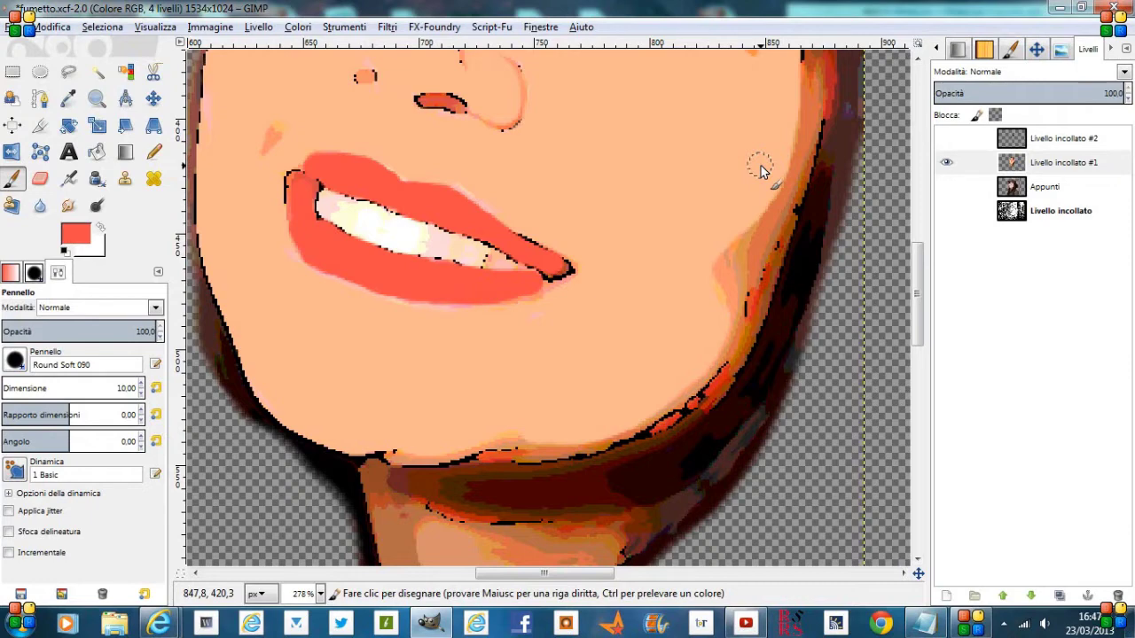
{"action": "scroll", "coordinate": [760, 170], "scroll_direction": "down", "scroll_amount": 1}
{"action": "scroll", "coordinate": [759, 170], "scroll_direction": "down", "scroll_amount": 1}
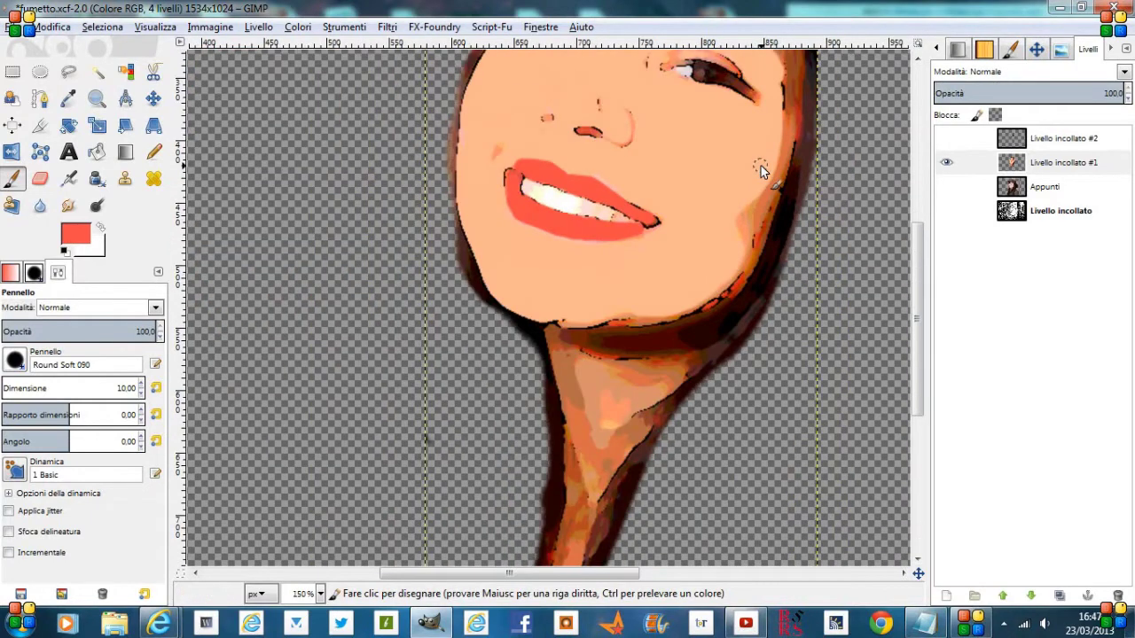
Make Livello incollato #2 visible and zoom in on the chin and neck.
{"action": "scroll", "coordinate": [759, 170], "scroll_direction": "down", "scroll_amount": 1}
{"action": "scroll", "coordinate": [759, 170], "scroll_direction": "down", "scroll_amount": 1}
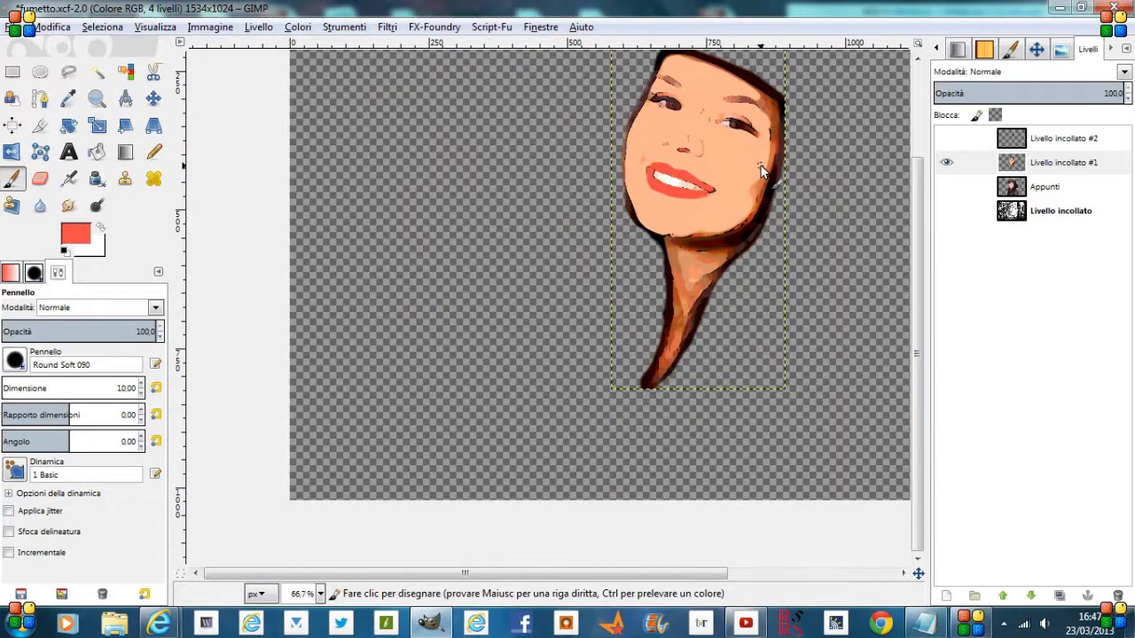
{"action": "scroll", "coordinate": [866, 167], "scroll_direction": "down", "scroll_amount": 1}
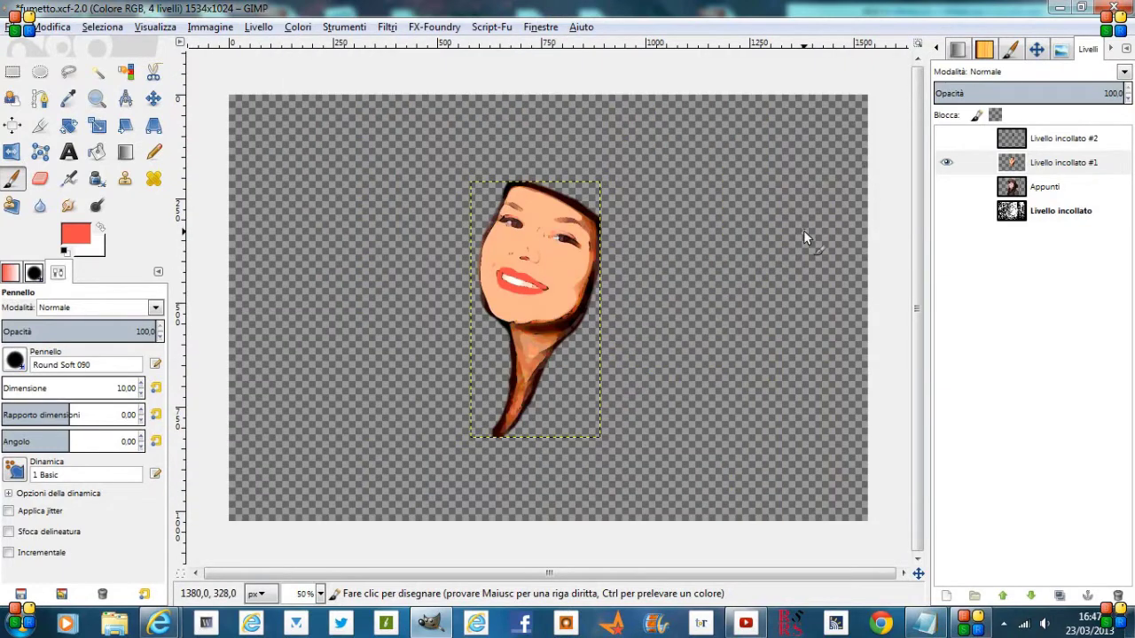
{"action": "left_click", "coordinate": [155, 100]}
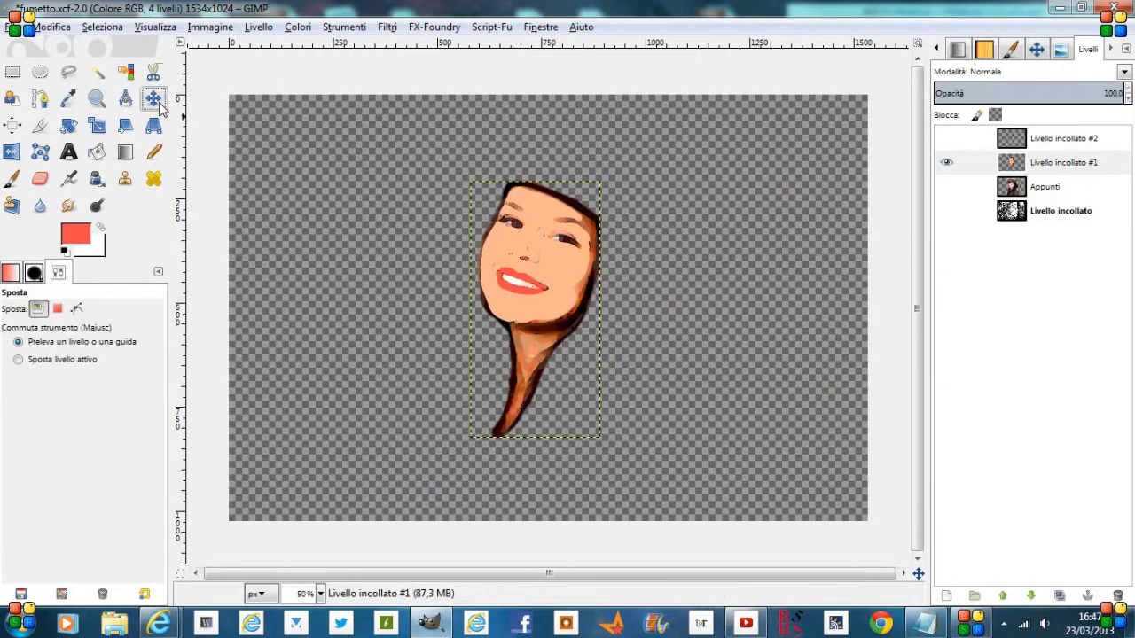
{"action": "left_click", "coordinate": [946, 138]}
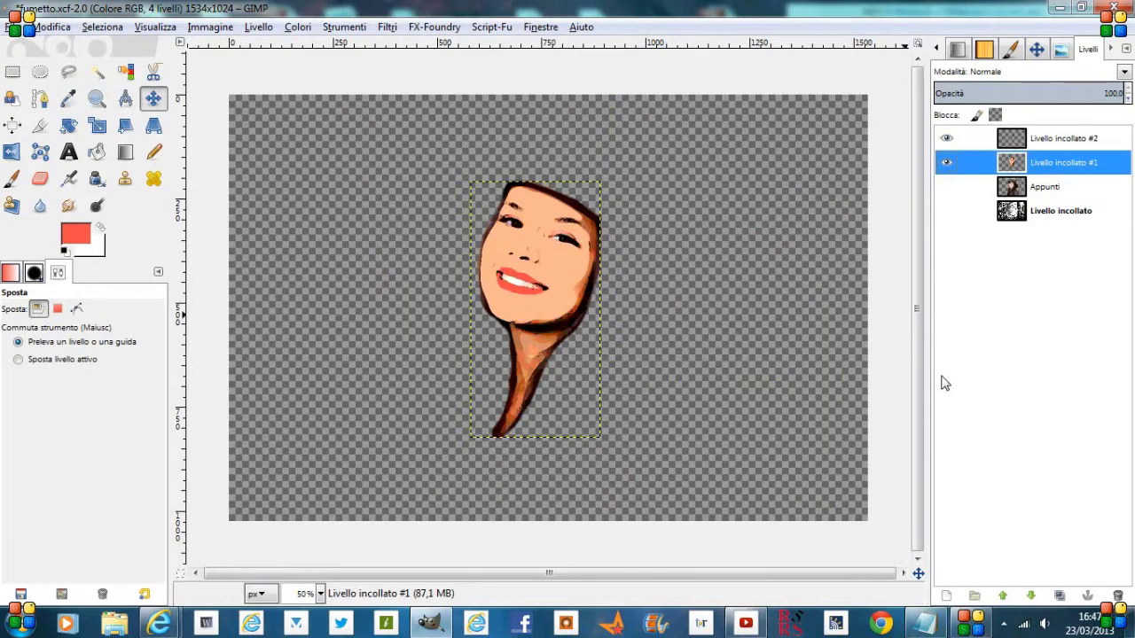
{"action": "left_click", "coordinate": [92, 100]}
{"action": "left_click_drag", "start_coordinate": [442, 298], "coordinate": [593, 455]}
Sample the peach skin tone and paint it over the chin outline and down the neck.
{"action": "key", "text": "o"}
{"action": "left_click", "coordinate": [530, 84]}
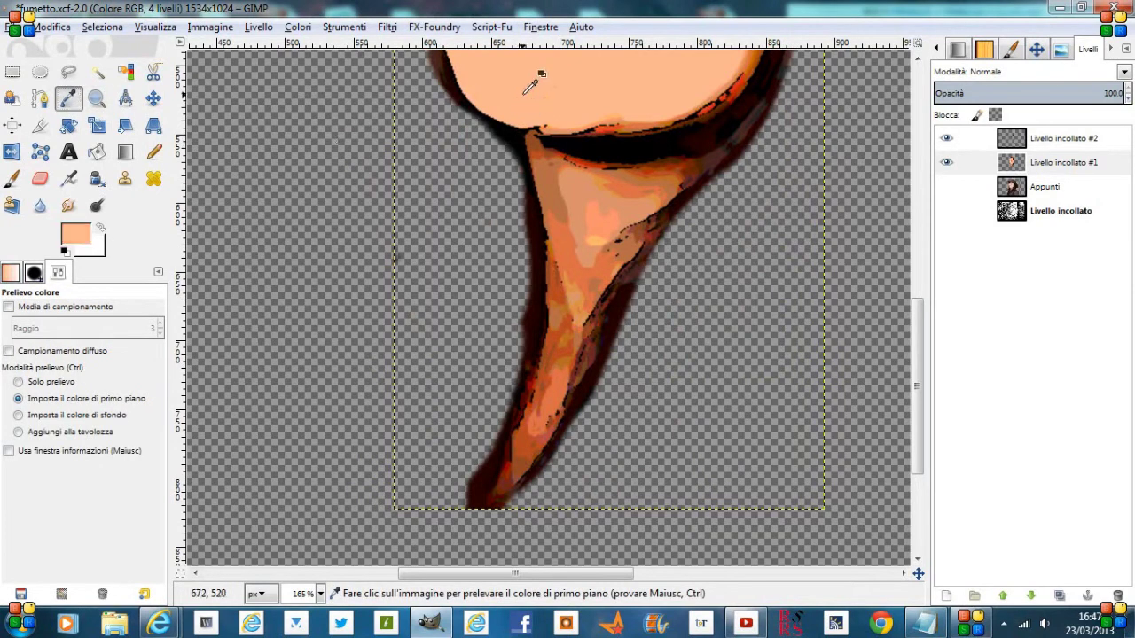
{"action": "left_click", "coordinate": [12, 178]}
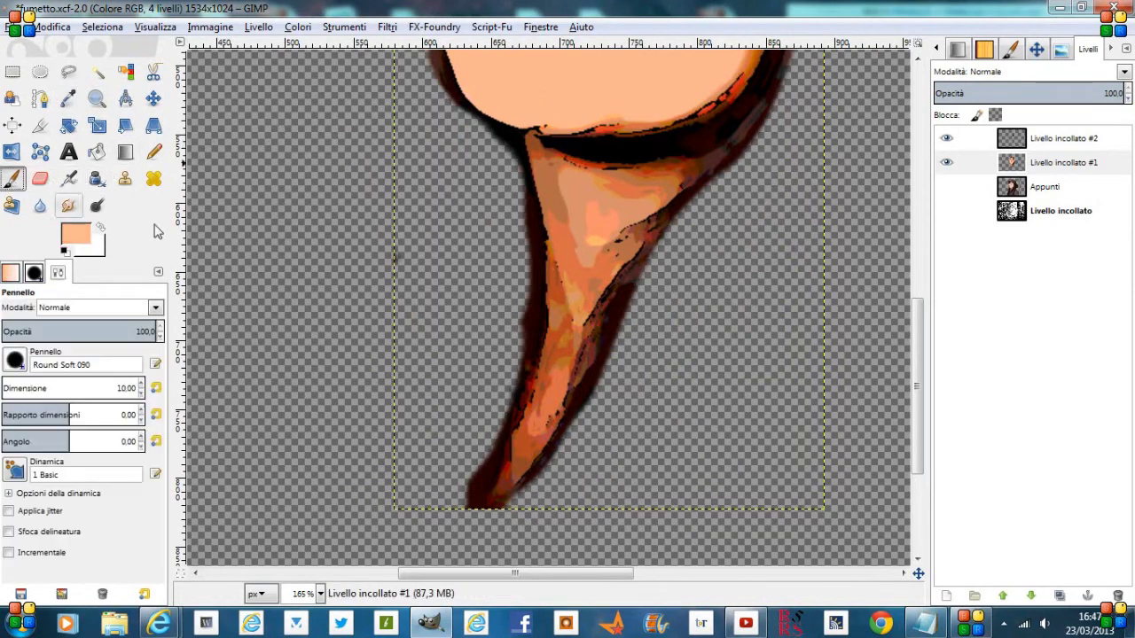
{"action": "left_click", "coordinate": [532, 140]}
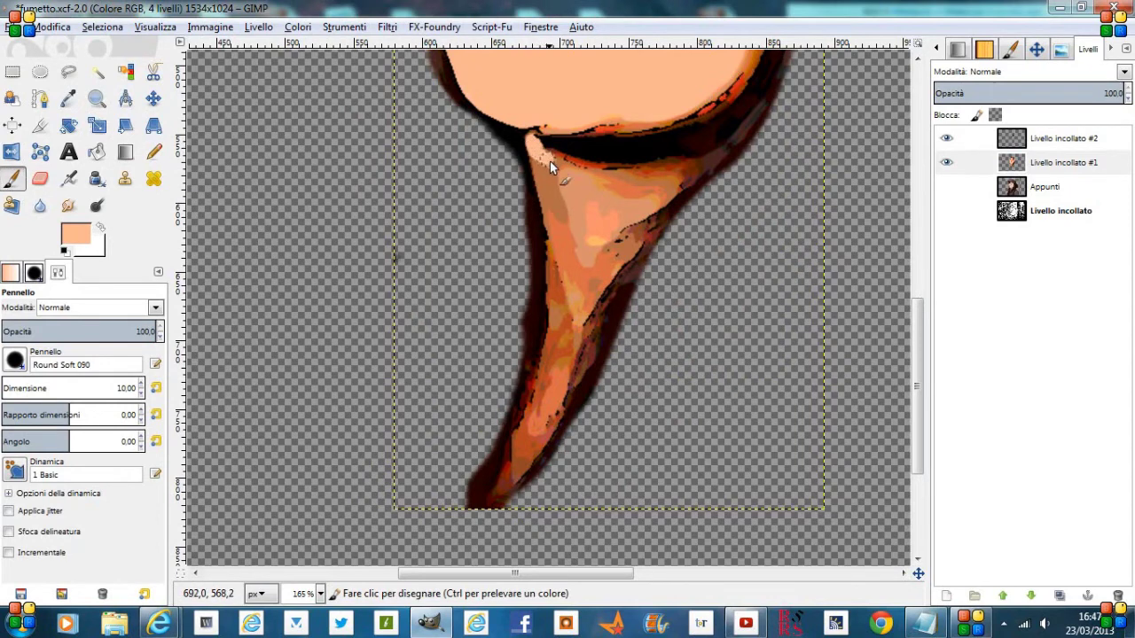
{"action": "left_click_drag", "start_coordinate": [543, 153], "coordinate": [572, 168]}
{"action": "mouse_move", "coordinate": [643, 175]}
{"action": "left_mouse_down"}
{"action": "mouse_move", "coordinate": [696, 164]}
{"action": "mouse_move", "coordinate": [675, 191]}
{"action": "mouse_move", "coordinate": [611, 206]}
{"action": "left_mouse_up"}
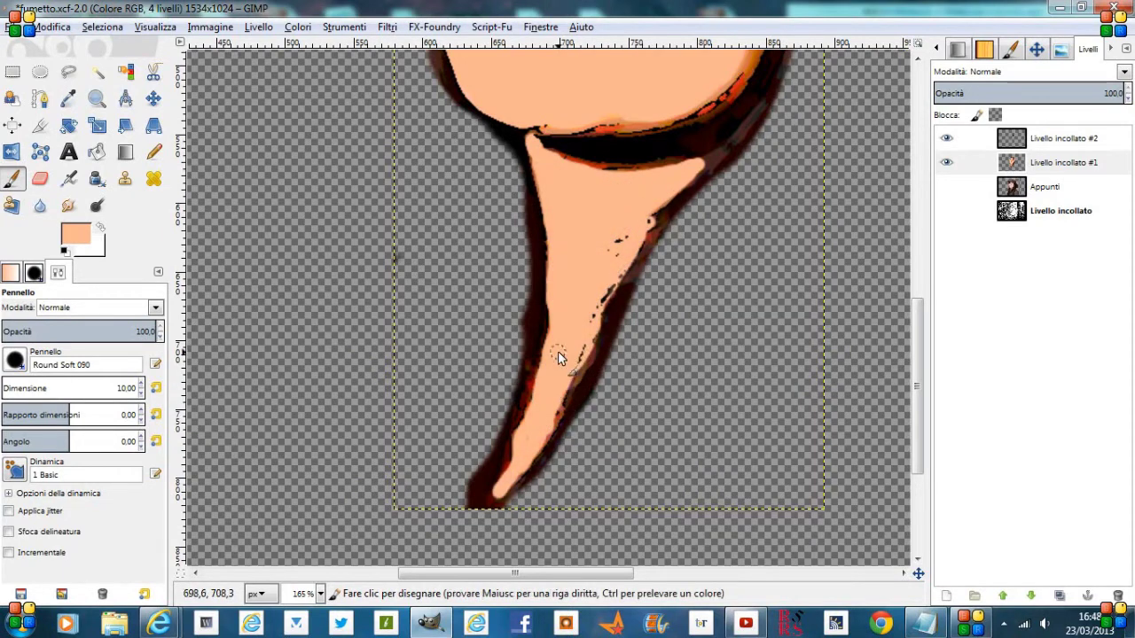
{"action": "scroll", "coordinate": [558, 356], "scroll_direction": "down", "scroll_amount": 5, "text": "ctrl"}
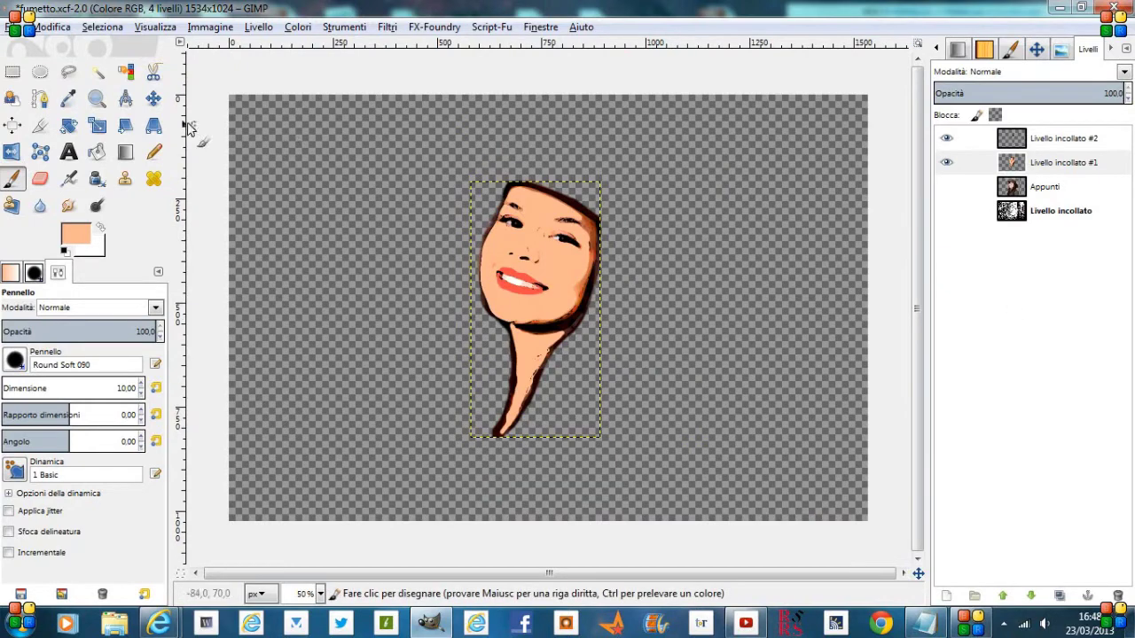
Show and select Appunti, hide Livello incollato #1 and #2, and zoom onto the hat.
{"action": "left_click", "coordinate": [154, 98]}
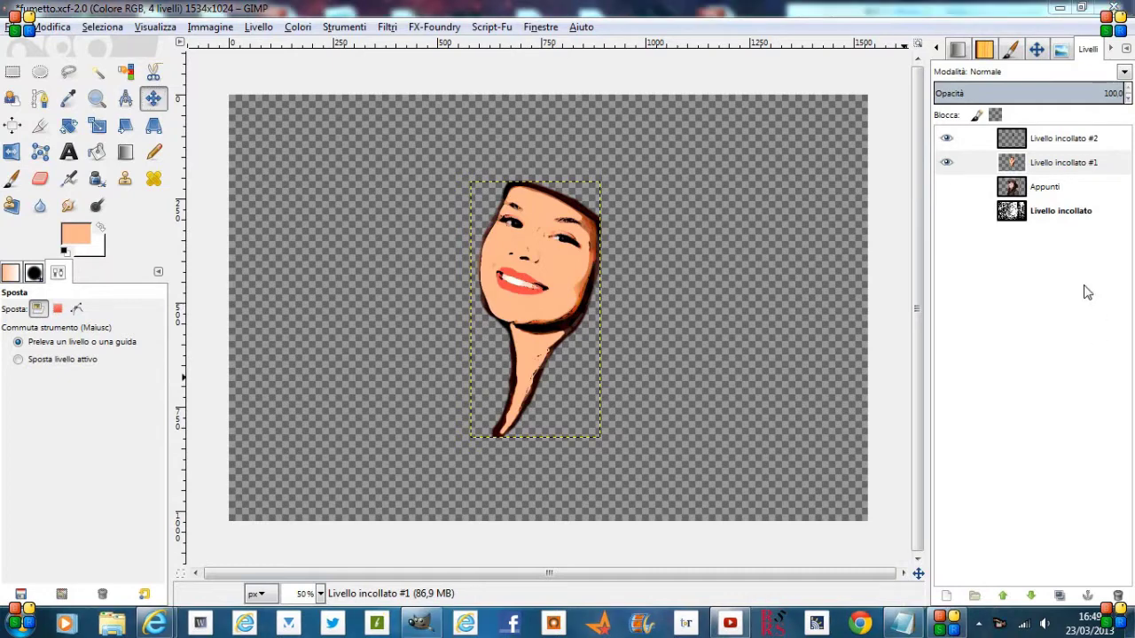
{"action": "left_click", "coordinate": [947, 186]}
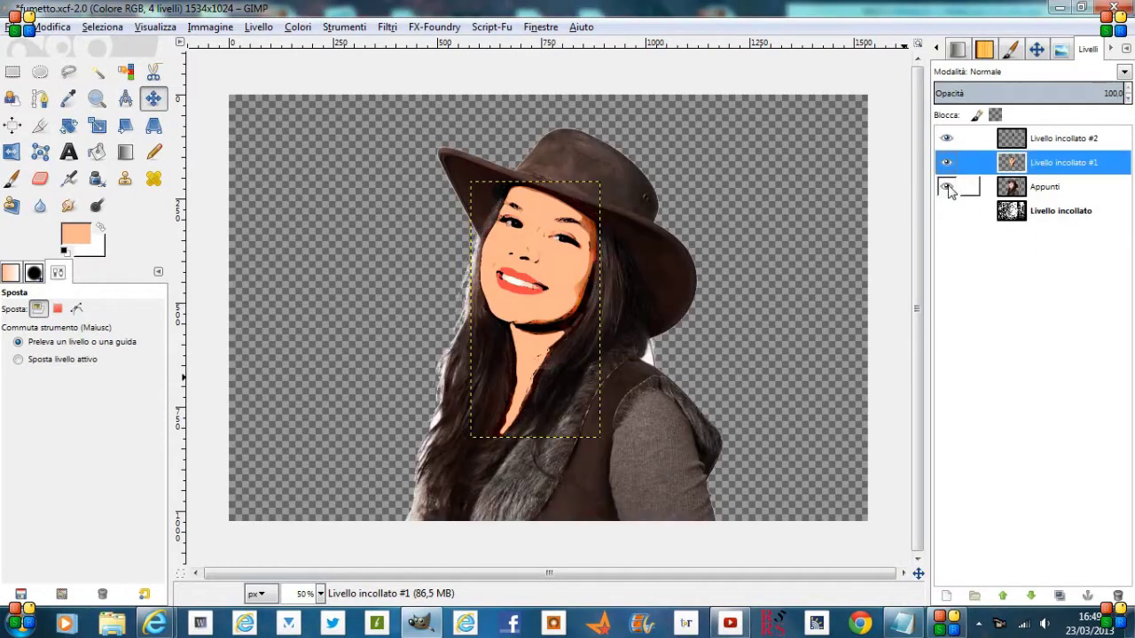
{"action": "left_click", "coordinate": [947, 164]}
{"action": "left_click", "coordinate": [947, 139]}
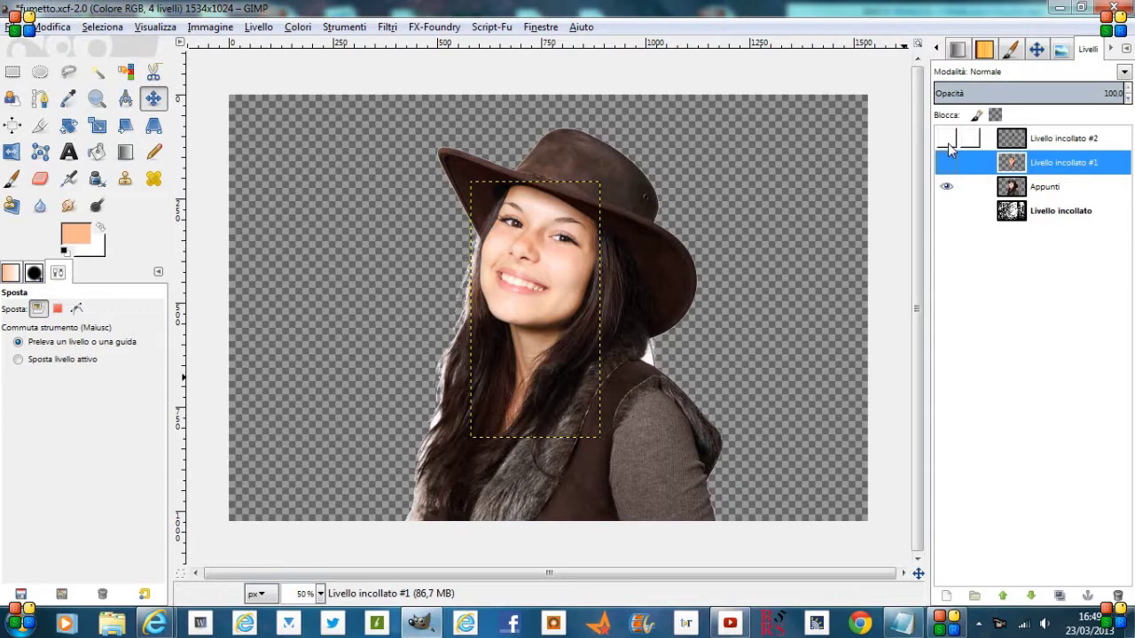
{"action": "left_click", "coordinate": [984, 186]}
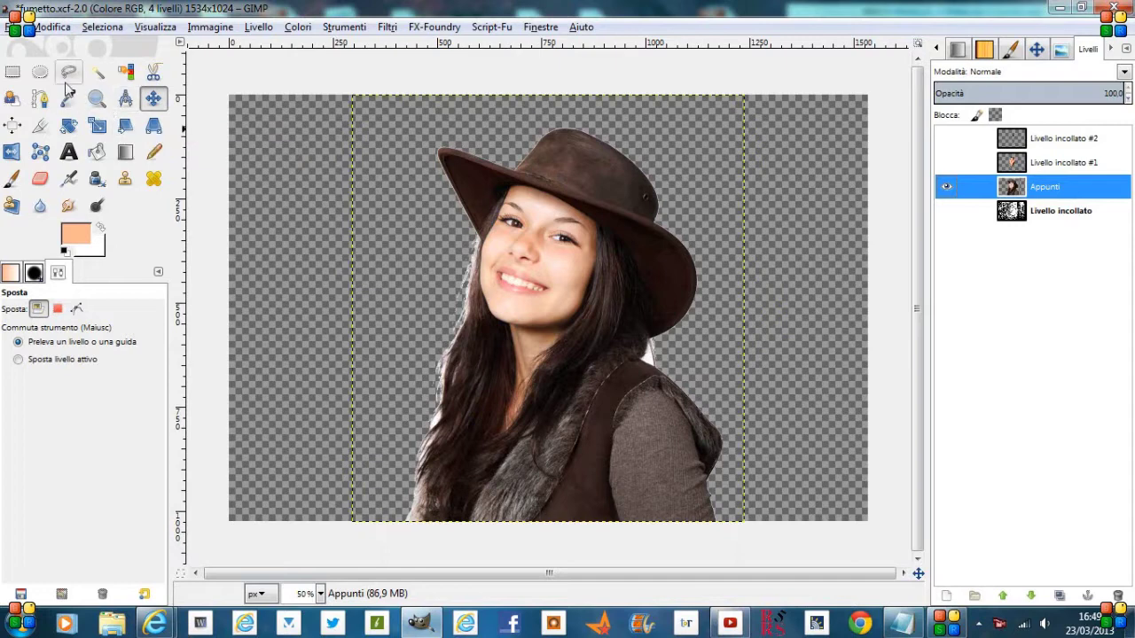
{"action": "left_click", "coordinate": [97, 98]}
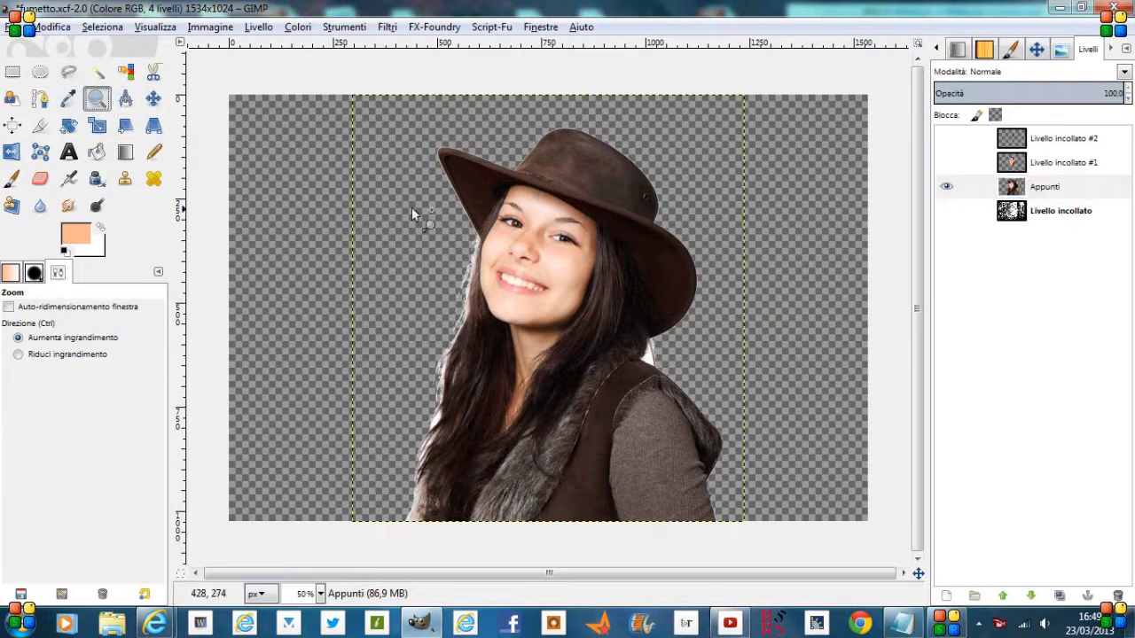
{"action": "left_click_drag", "start_coordinate": [411, 101], "coordinate": [722, 360]}
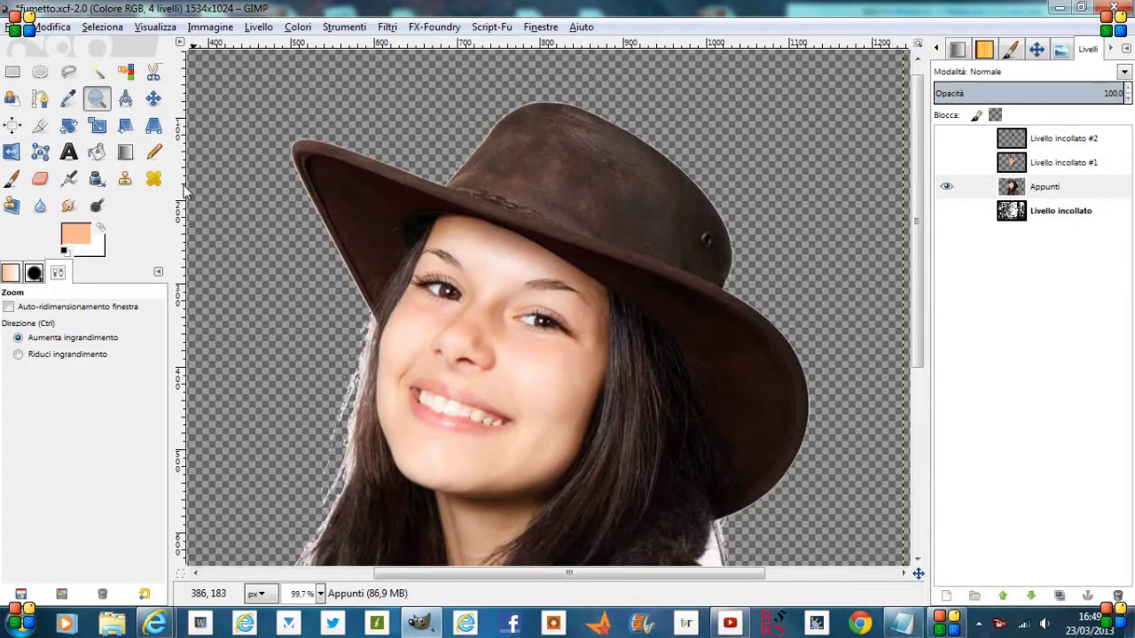
Trace a freehand selection along the hat brim's edge over the face and hair.
{"action": "left_click", "coordinate": [68, 72]}
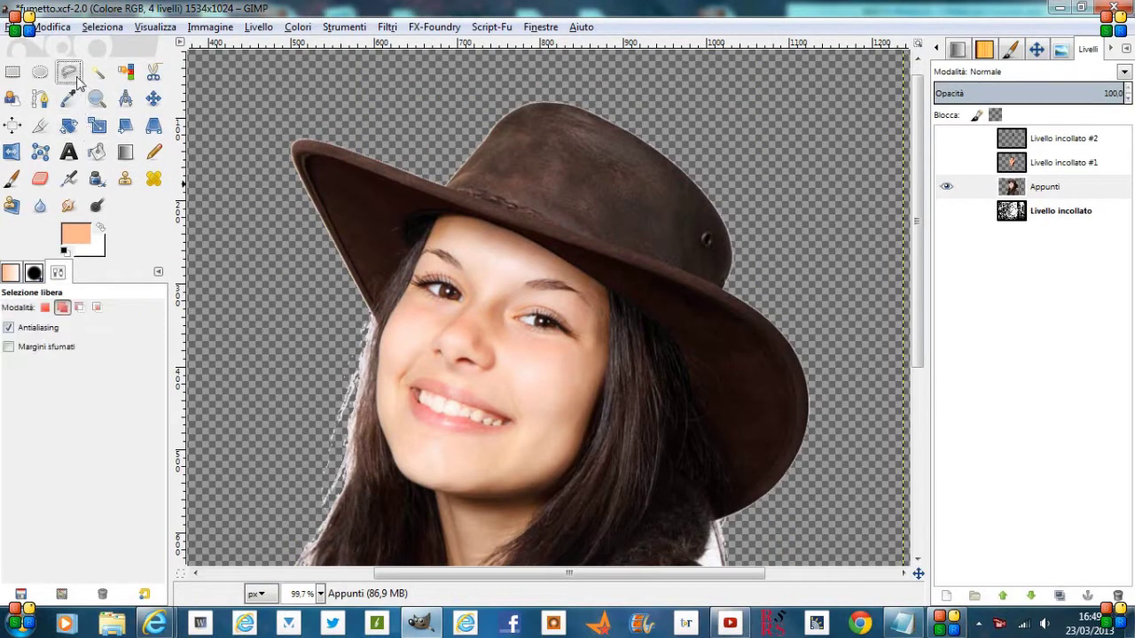
{"action": "left_click", "coordinate": [376, 319]}
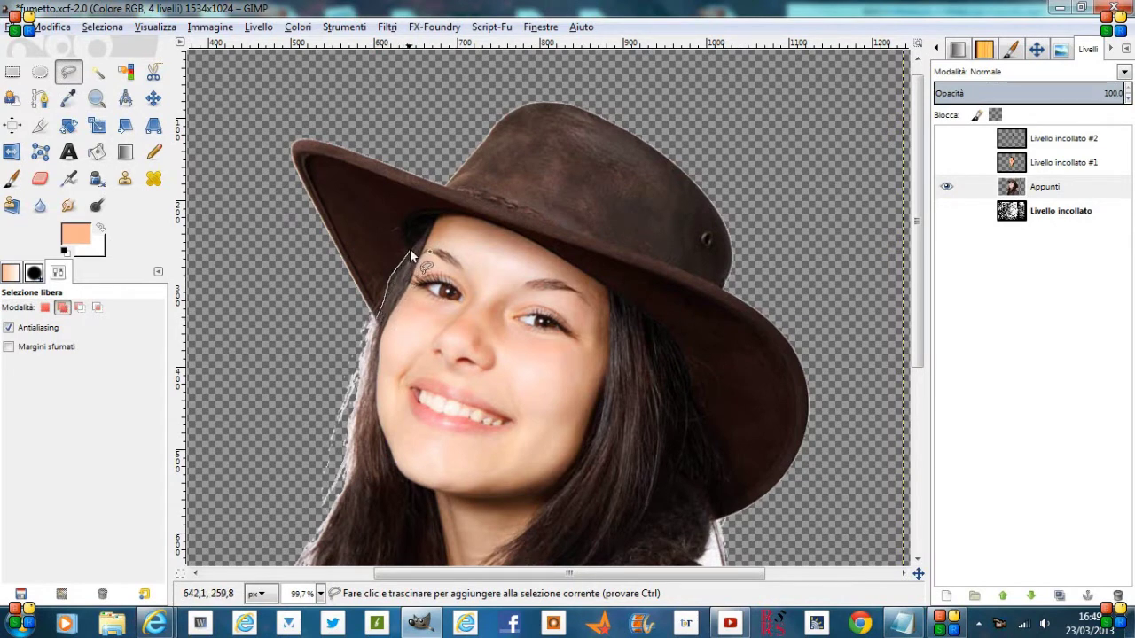
{"action": "mouse_move", "coordinate": [405, 255]}
{"action": "left_mouse_down"}
{"action": "mouse_move", "coordinate": [434, 216]}
{"action": "mouse_move", "coordinate": [476, 214]}
{"action": "mouse_move", "coordinate": [524, 238]}
{"action": "left_mouse_up"}
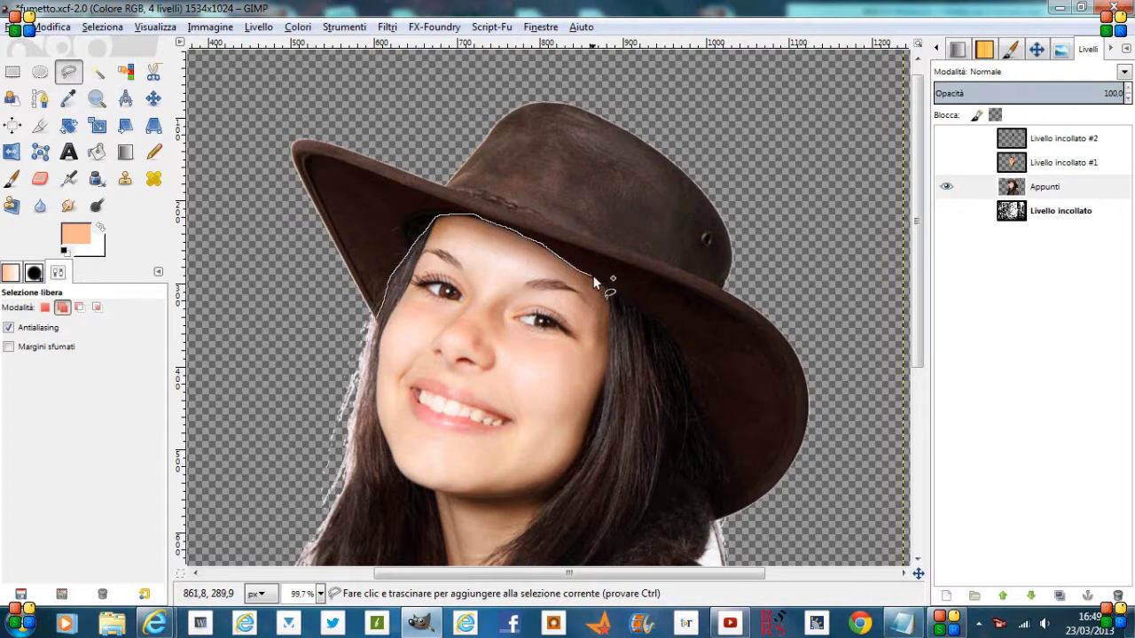
{"action": "left_click_drag", "start_coordinate": [652, 323], "coordinate": [705, 411]}
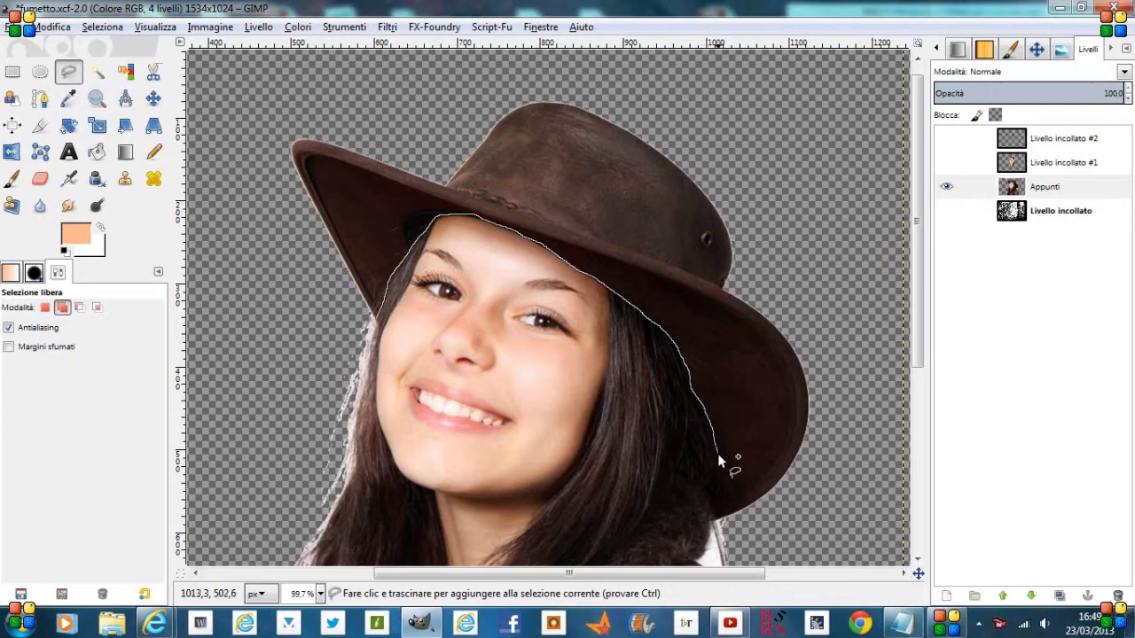
{"action": "left_click_drag", "start_coordinate": [718, 463], "coordinate": [714, 523]}
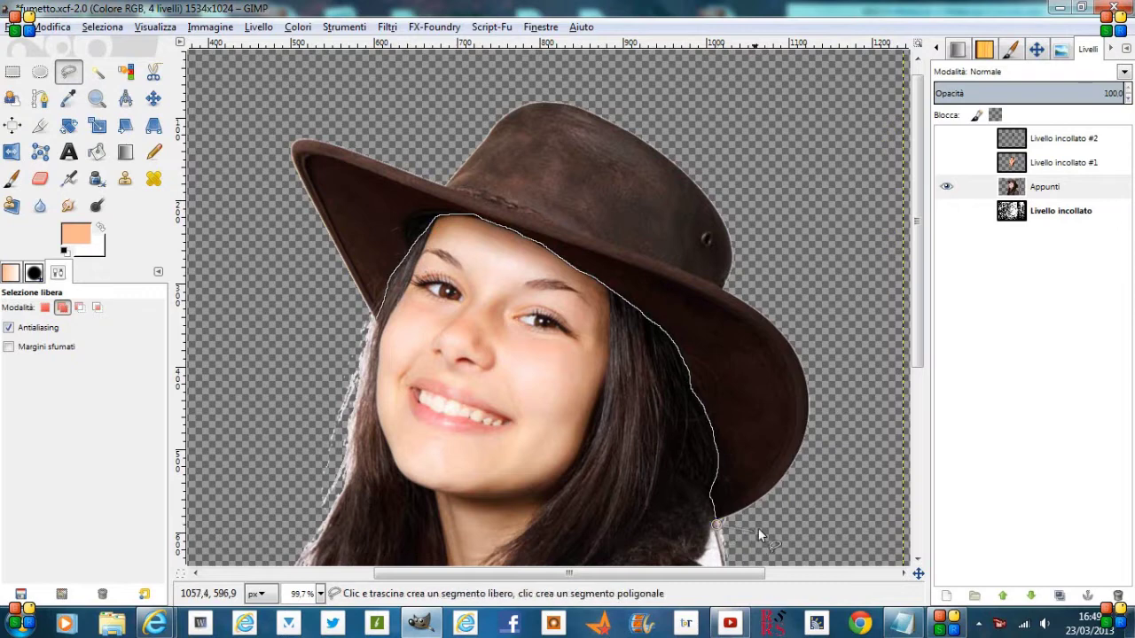
Complete the outline around the hat's crown, close the selection, and zoom out to fit.
{"action": "left_click", "coordinate": [761, 523]}
{"action": "left_click", "coordinate": [860, 436]}
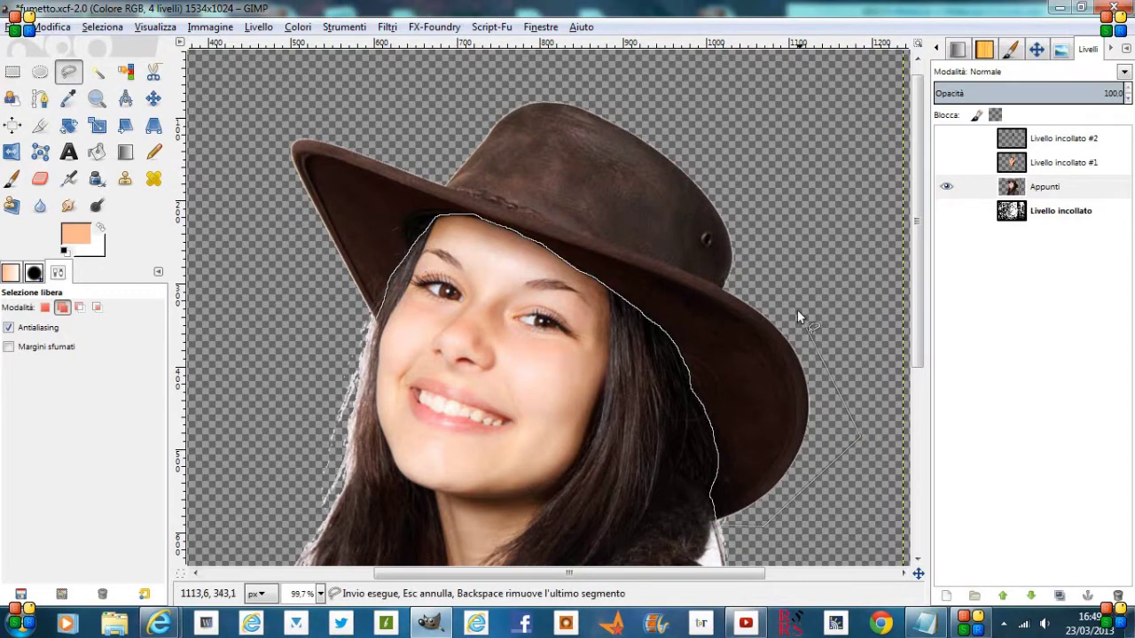
{"action": "left_click", "coordinate": [768, 255]}
{"action": "left_click", "coordinate": [646, 106]}
{"action": "left_click", "coordinate": [528, 79]}
{"action": "left_click", "coordinate": [410, 130]}
{"action": "left_click", "coordinate": [274, 104]}
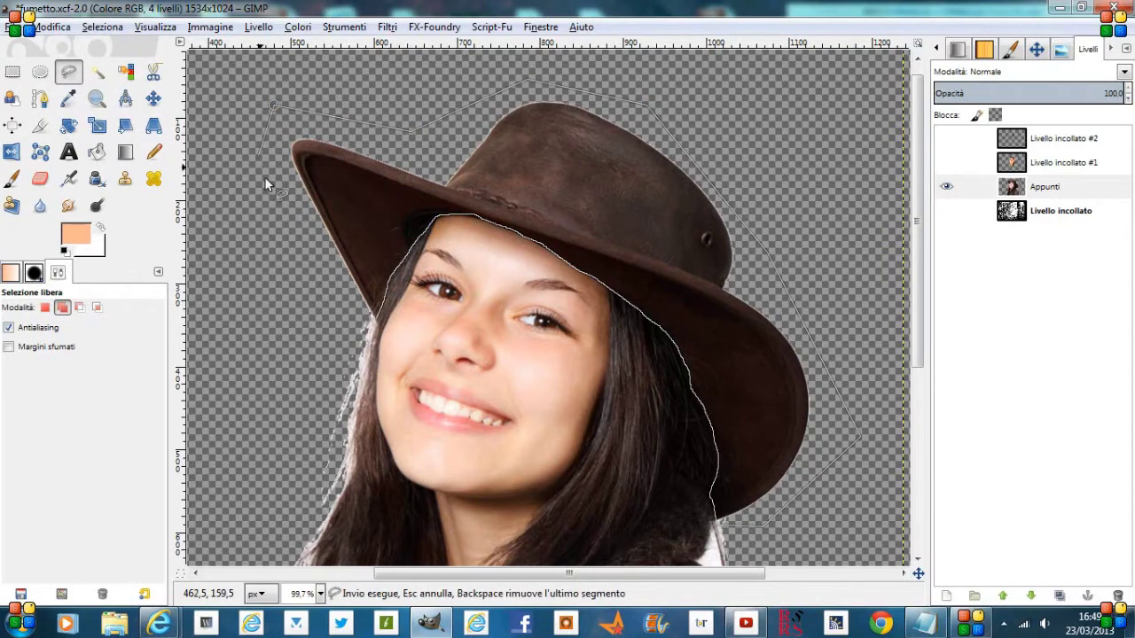
{"action": "left_click", "coordinate": [273, 209]}
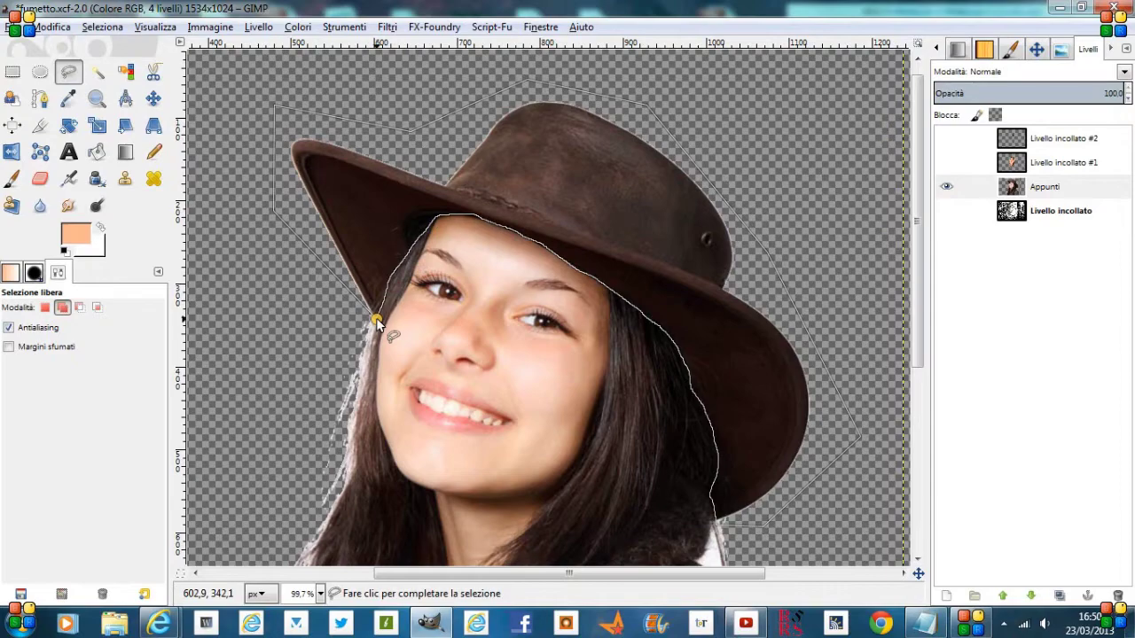
{"action": "left_click", "coordinate": [376, 319]}
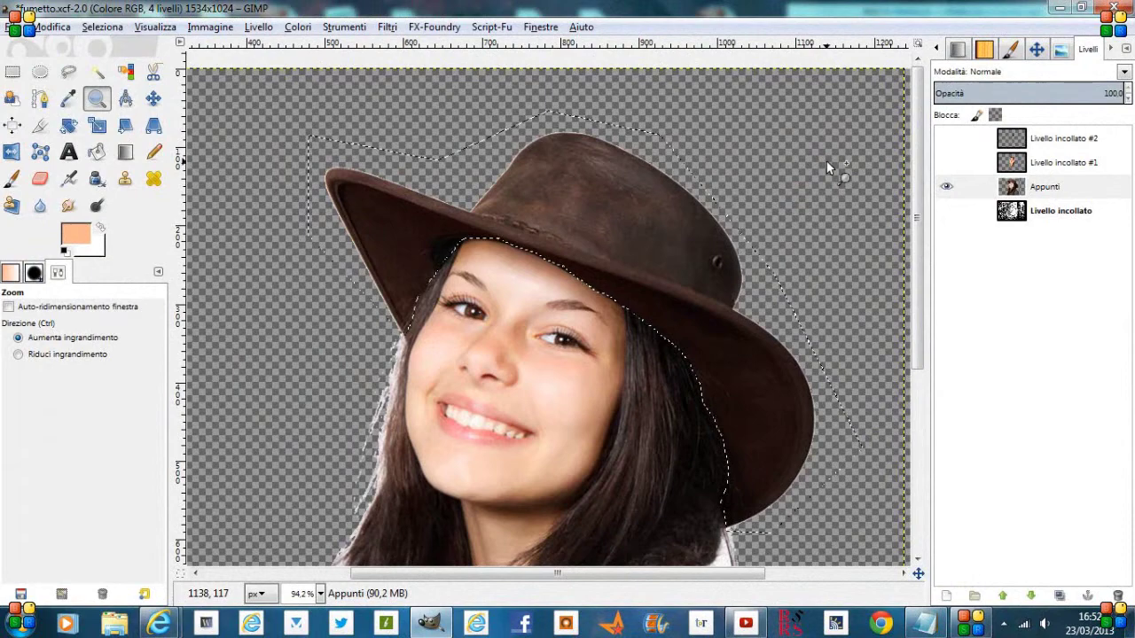
{"action": "left_click", "coordinate": [827, 162], "text": "ctrl"}
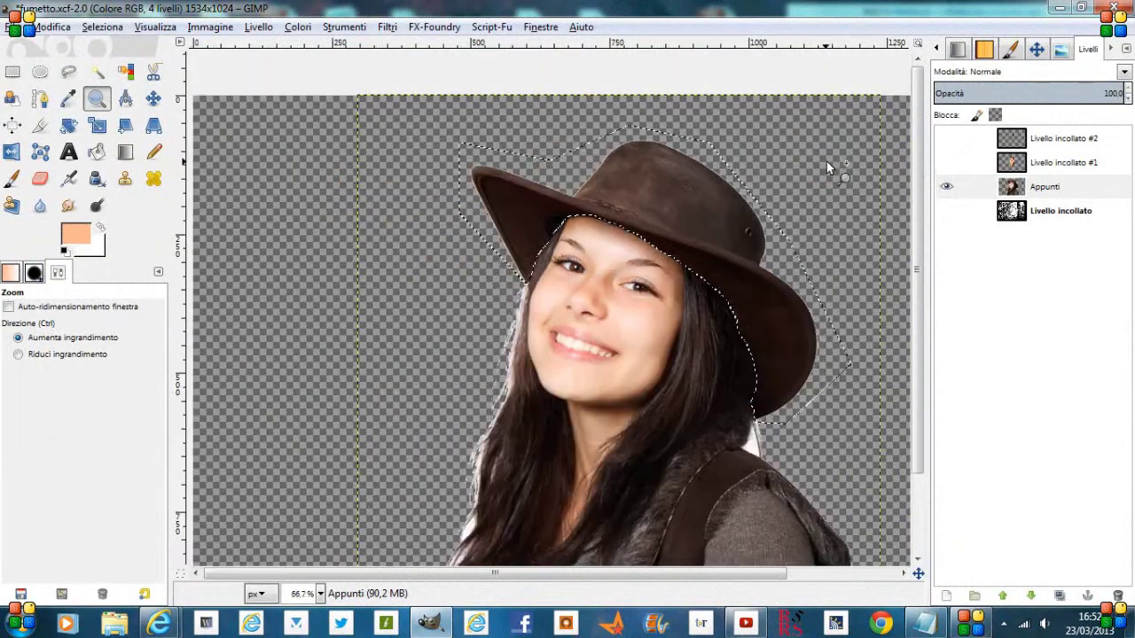
{"action": "left_click", "coordinate": [826, 162], "text": "ctrl"}
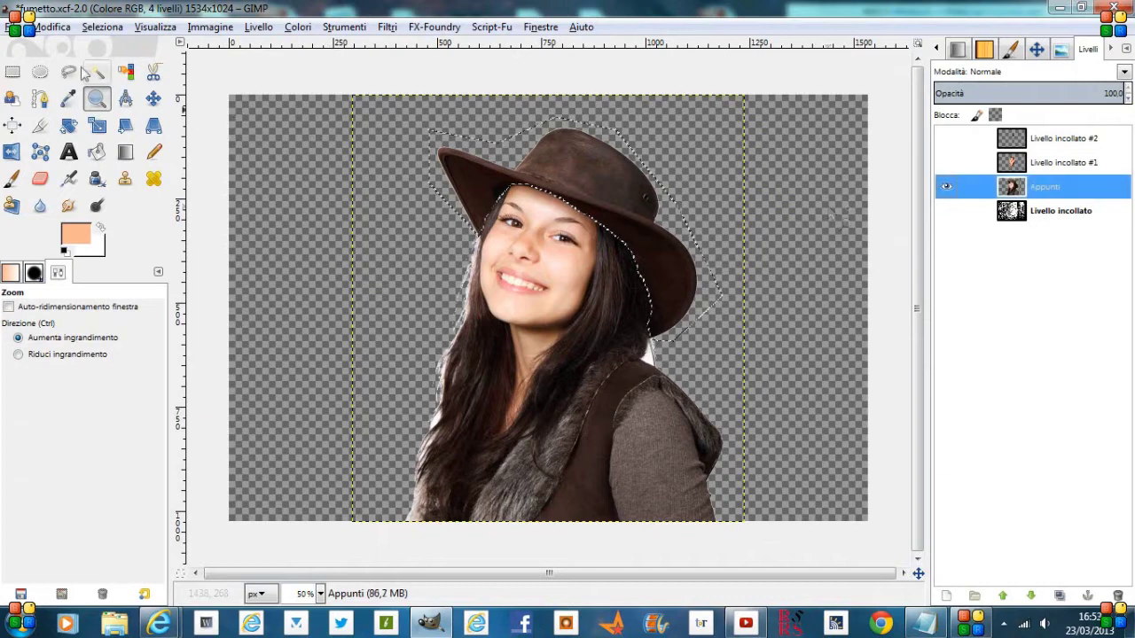
{"action": "left_click", "coordinate": [52, 26]}
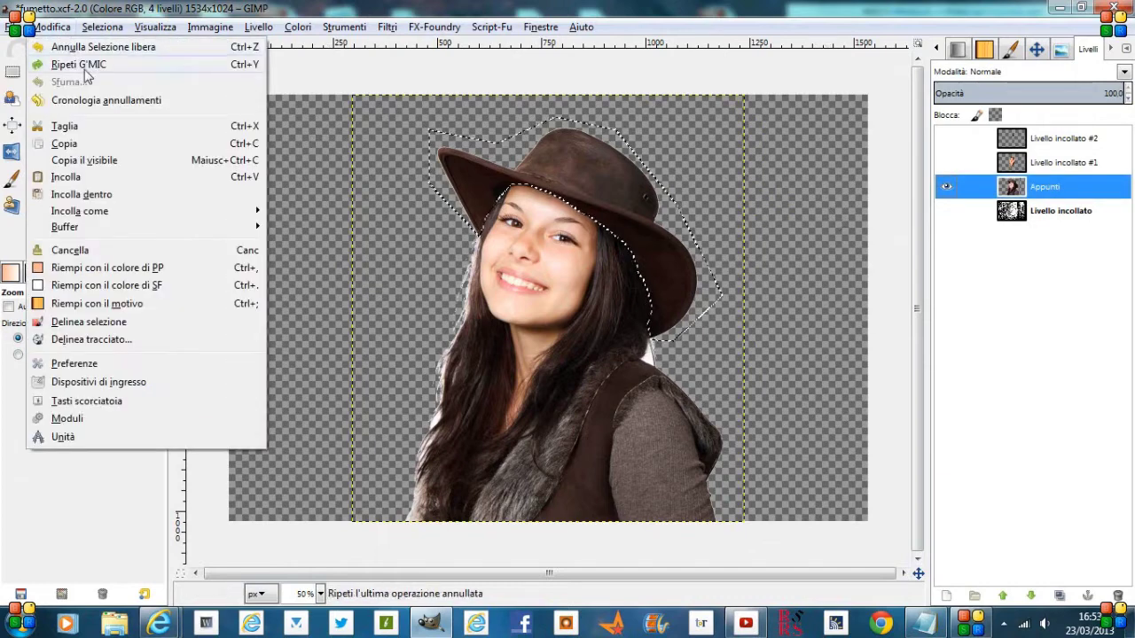
Copy the hat, Paste Into, and turn the floating paste into layer Livello incollato #3.
{"action": "left_click", "coordinate": [146, 144]}
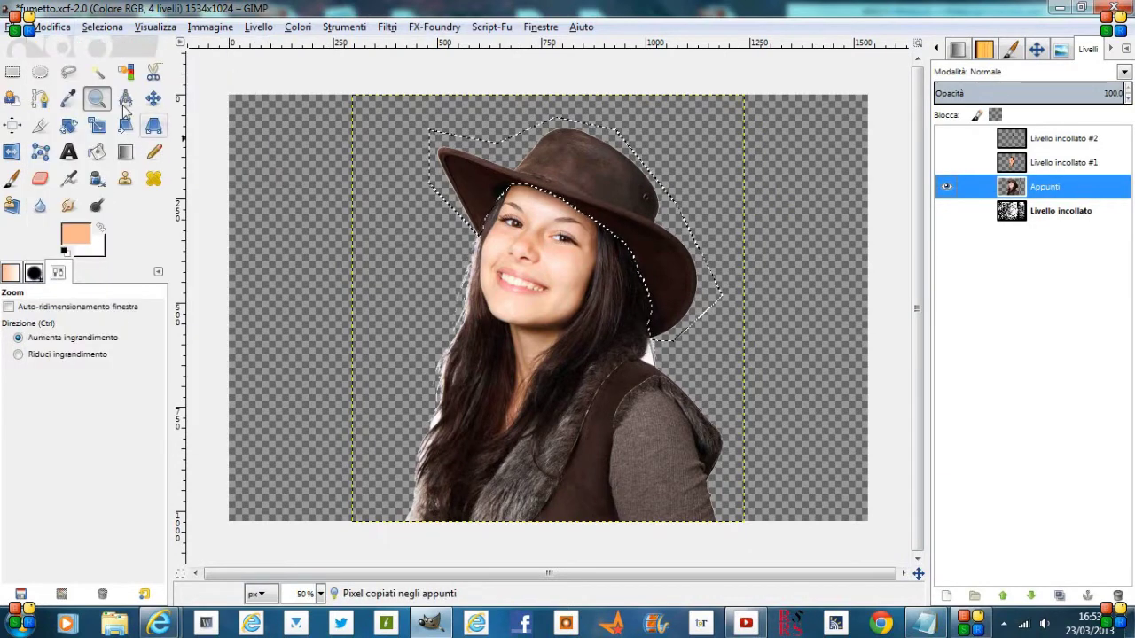
{"action": "left_click", "coordinate": [55, 28]}
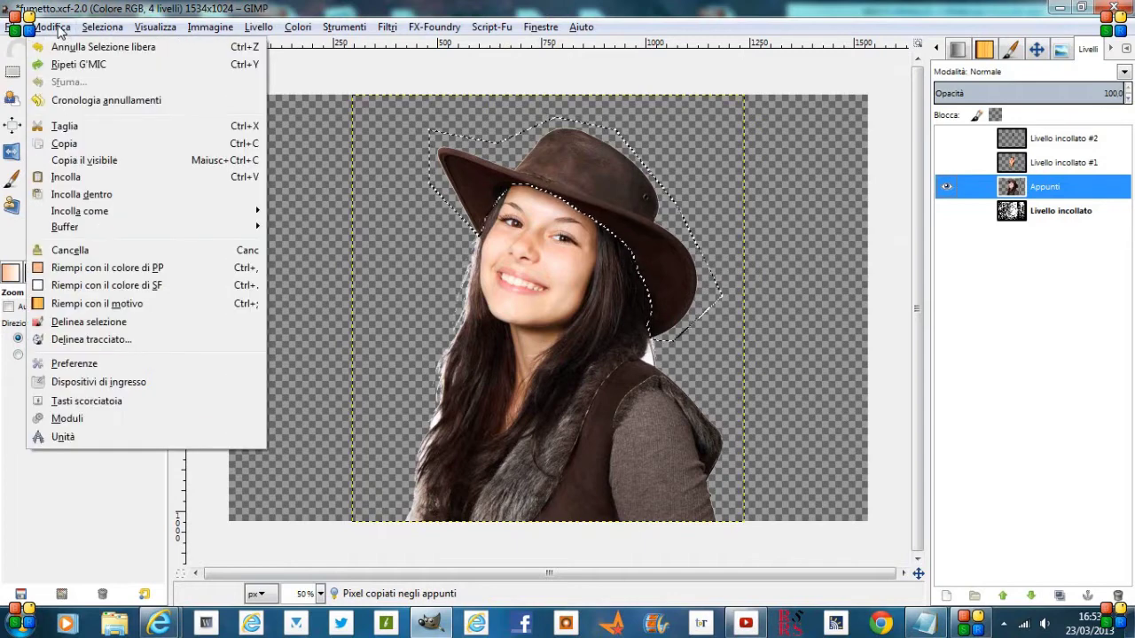
{"action": "left_click", "coordinate": [174, 201]}
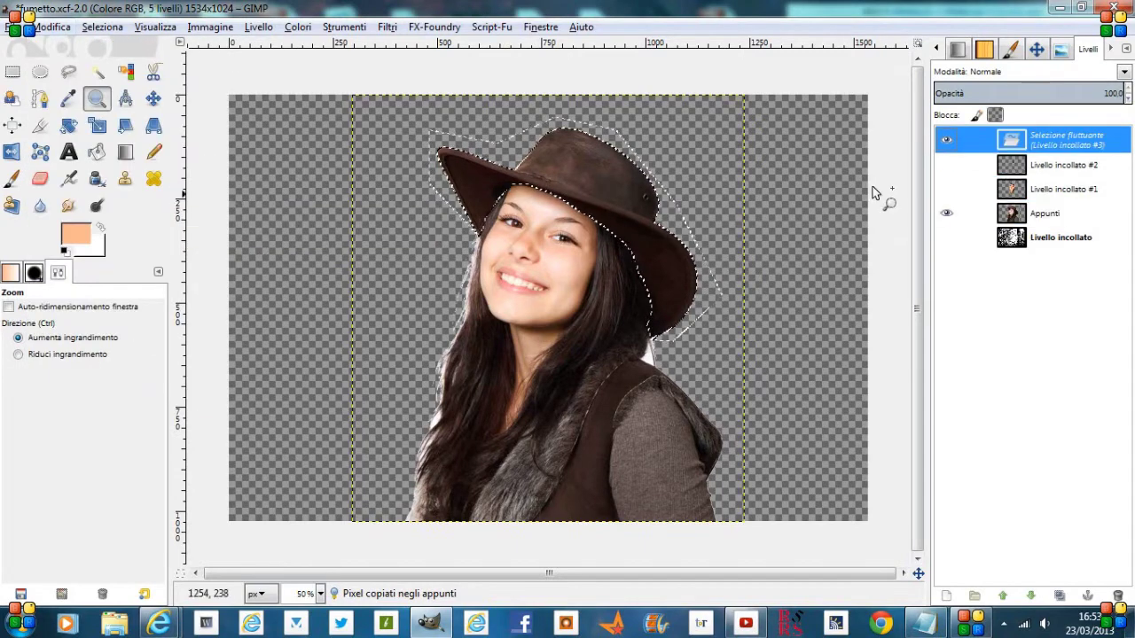
{"action": "right_click", "coordinate": [1078, 142]}
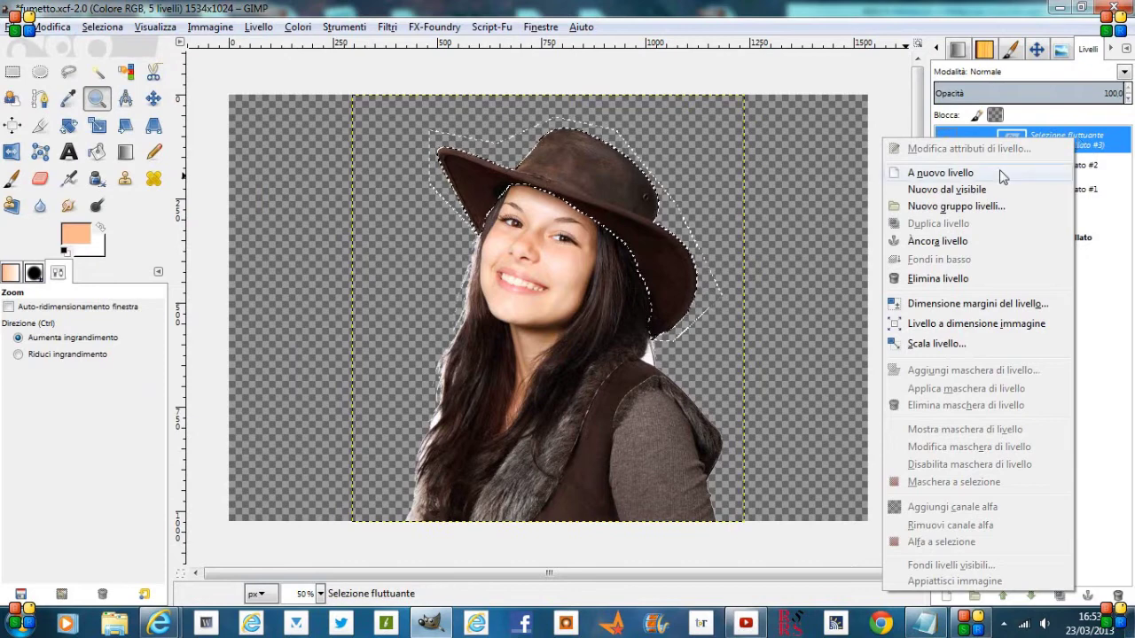
{"action": "left_click", "coordinate": [999, 171]}
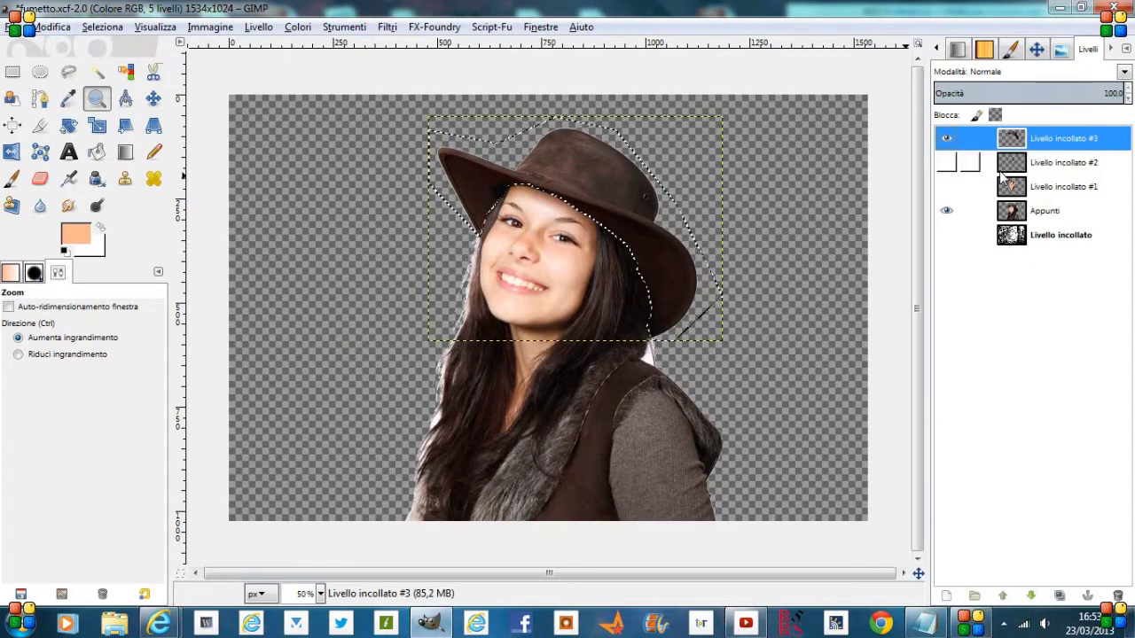
{"action": "left_click", "coordinate": [388, 28]}
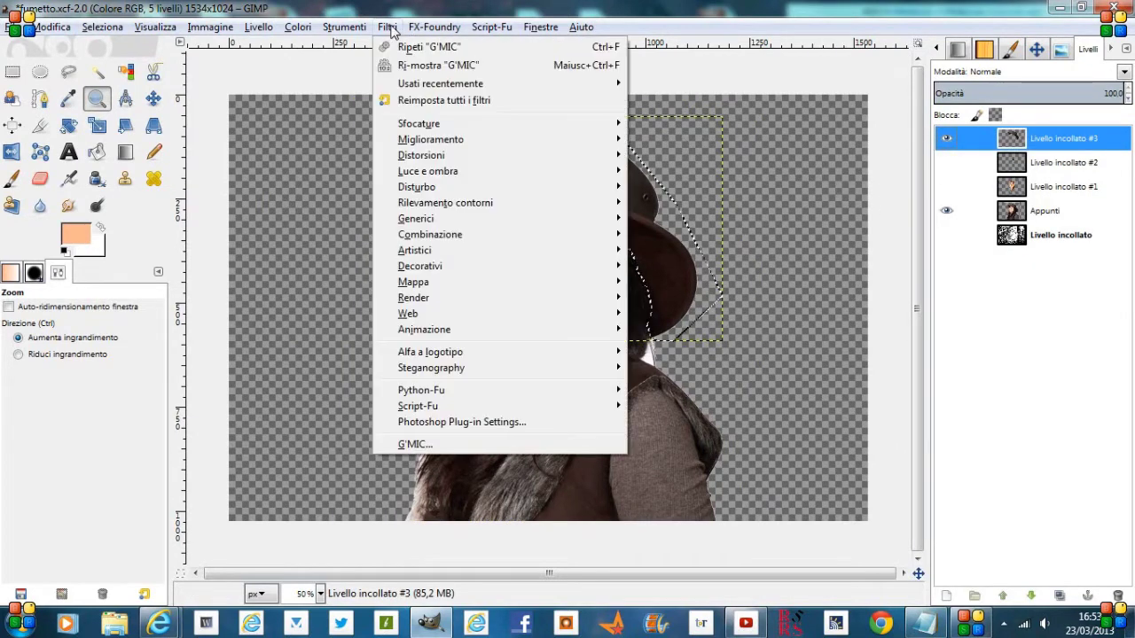
Reapply the G'MIC cartoon filter to the hat and toggle Appunti off and on to compare.
{"action": "left_click", "coordinate": [404, 47]}
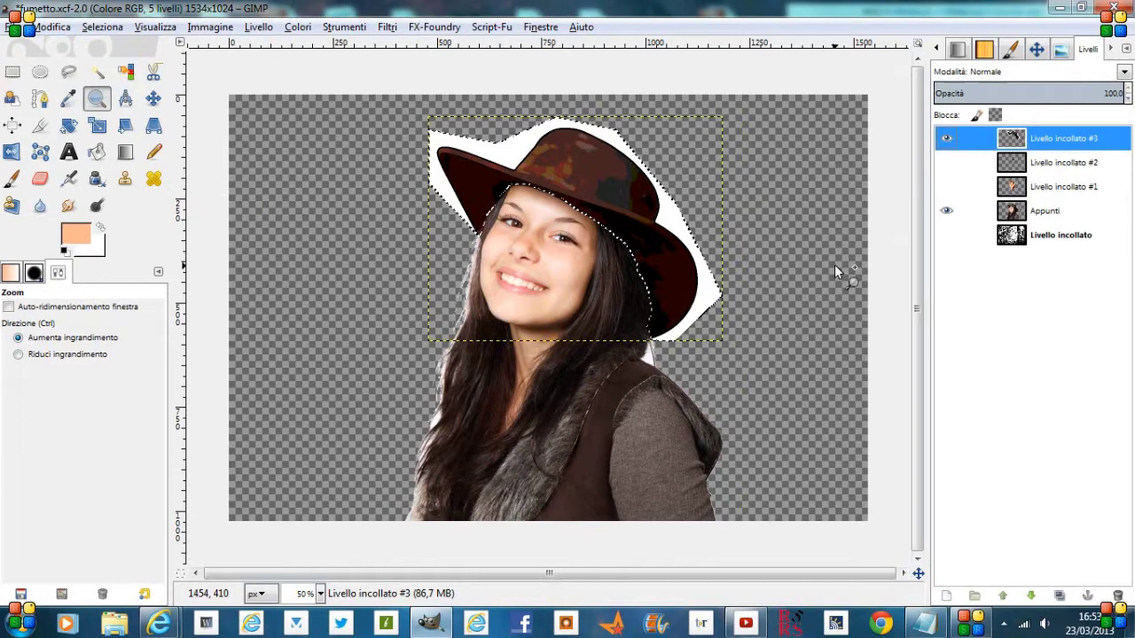
{"action": "left_click", "coordinate": [947, 211]}
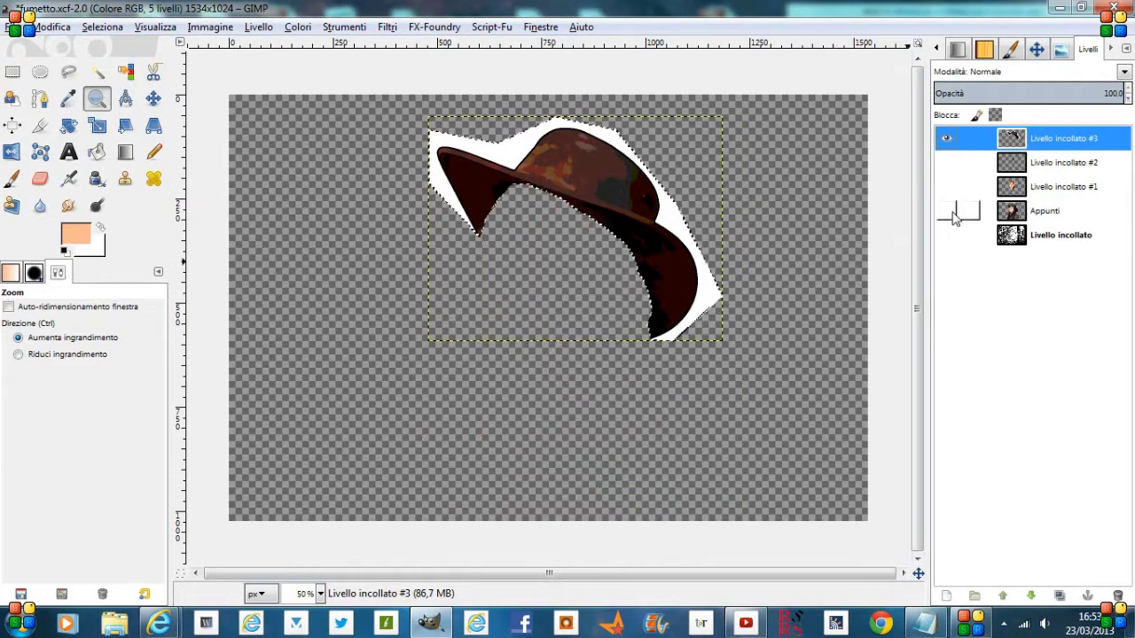
{"action": "left_click", "coordinate": [947, 211]}
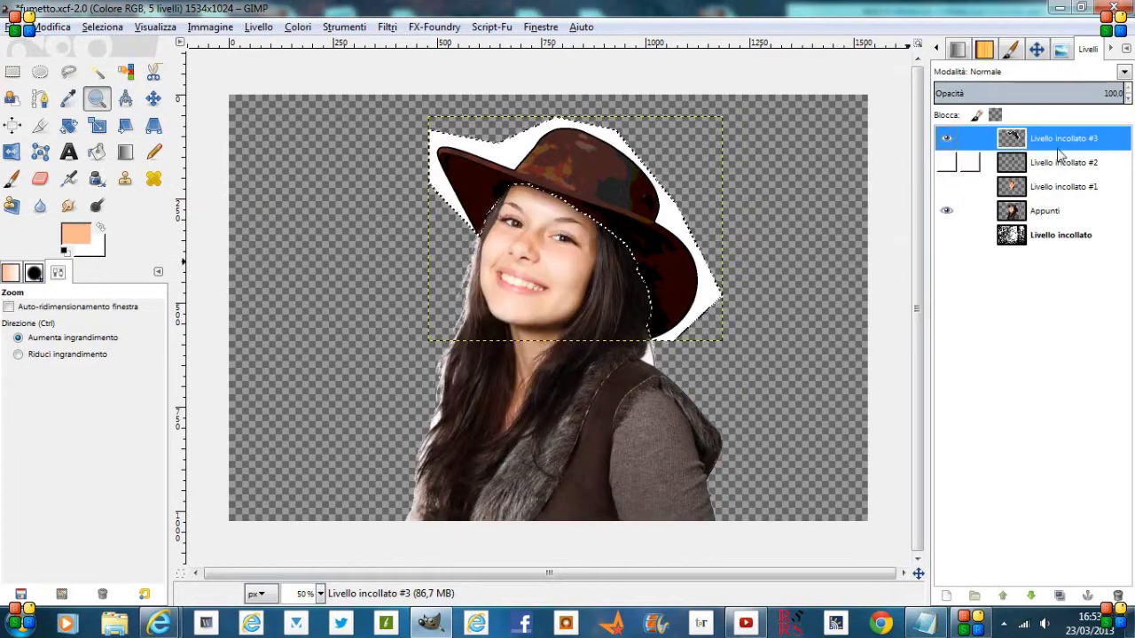
Fuzzy-select and delete the white outline around the hat, deselect, and hide the Appunti layer.
{"action": "left_click", "coordinate": [102, 27]}
{"action": "left_click", "coordinate": [98, 62]}
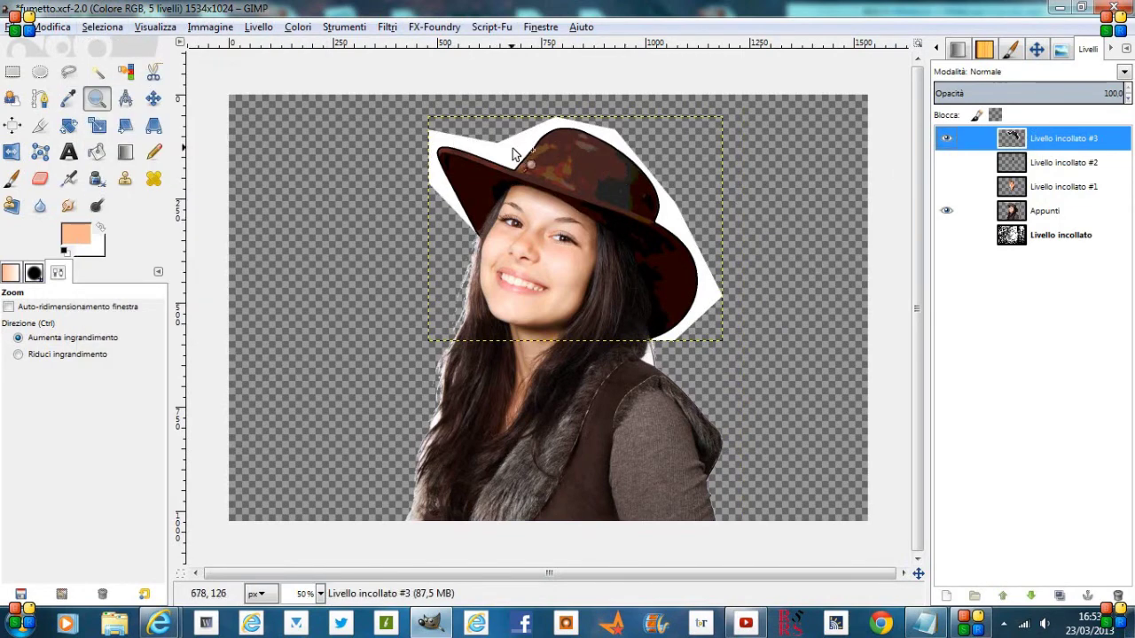
{"action": "left_click", "coordinate": [98, 71]}
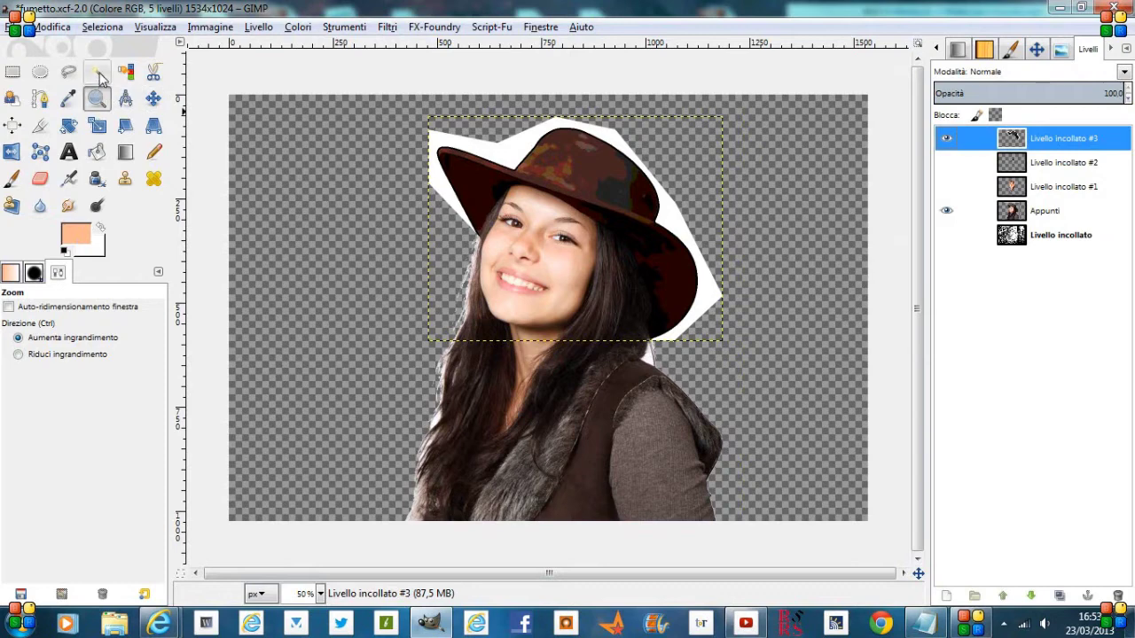
{"action": "left_click", "coordinate": [510, 157]}
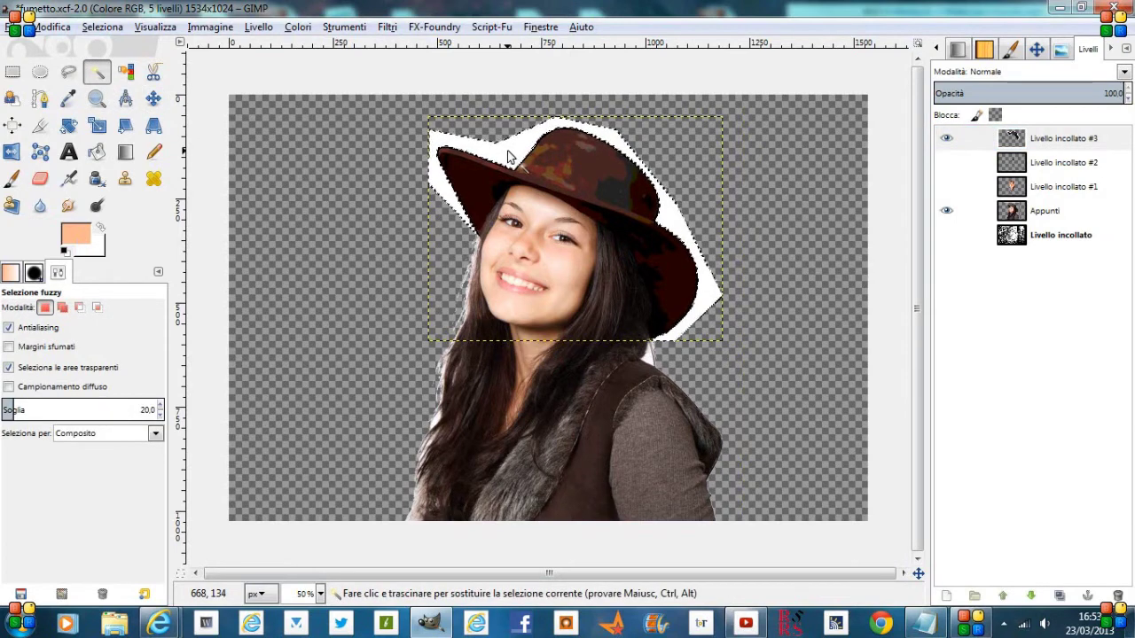
{"action": "key", "text": "Delete"}
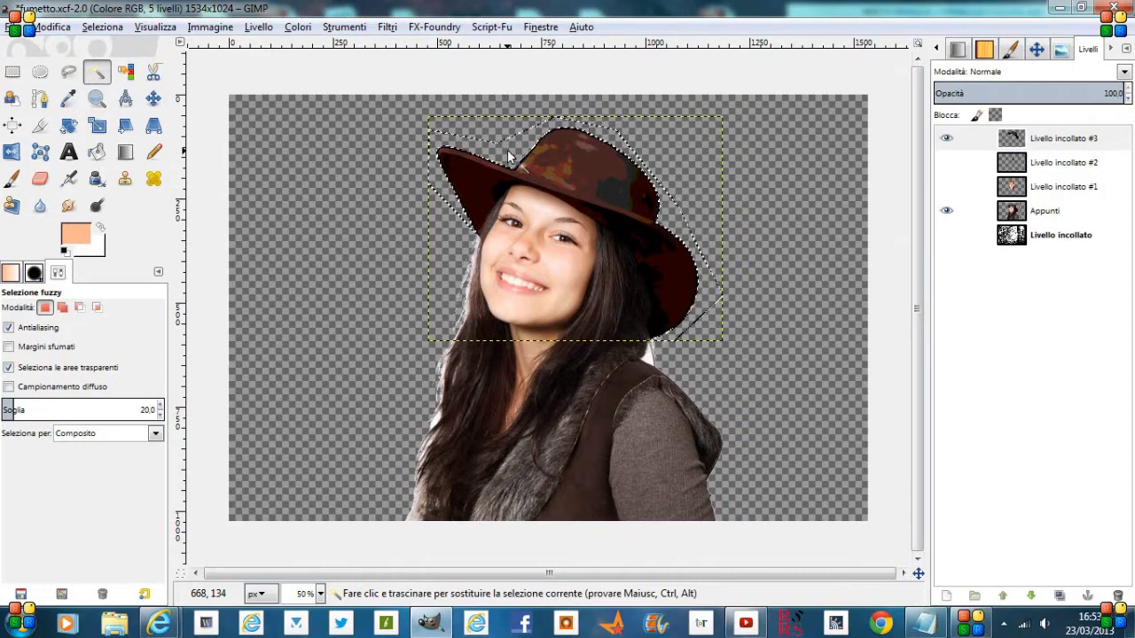
{"action": "left_click", "coordinate": [103, 27]}
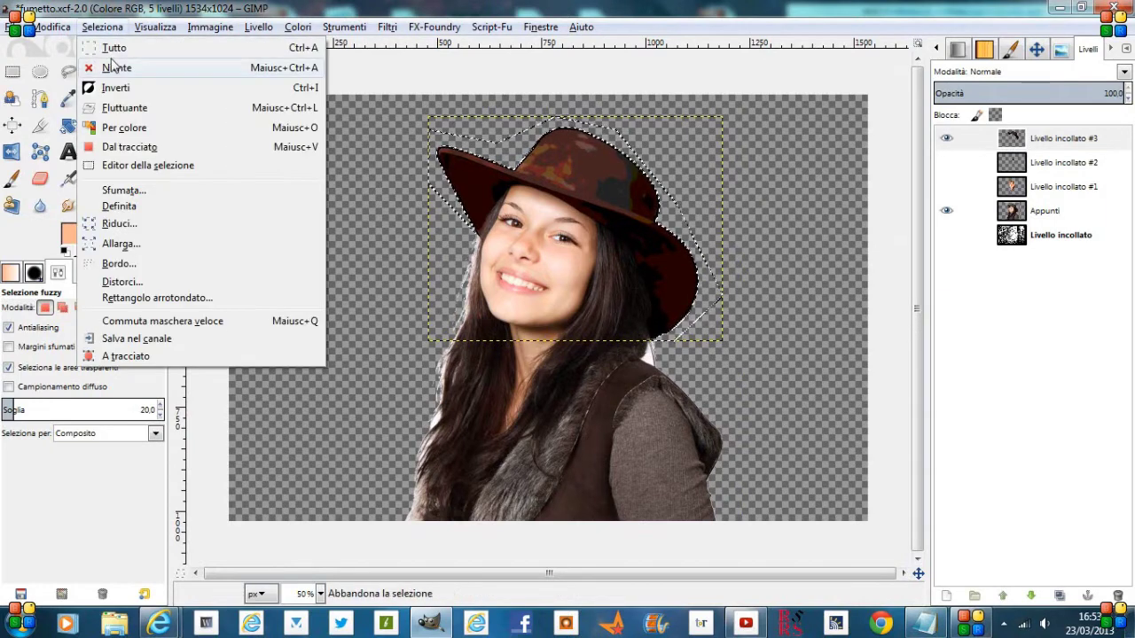
{"action": "left_click", "coordinate": [107, 68]}
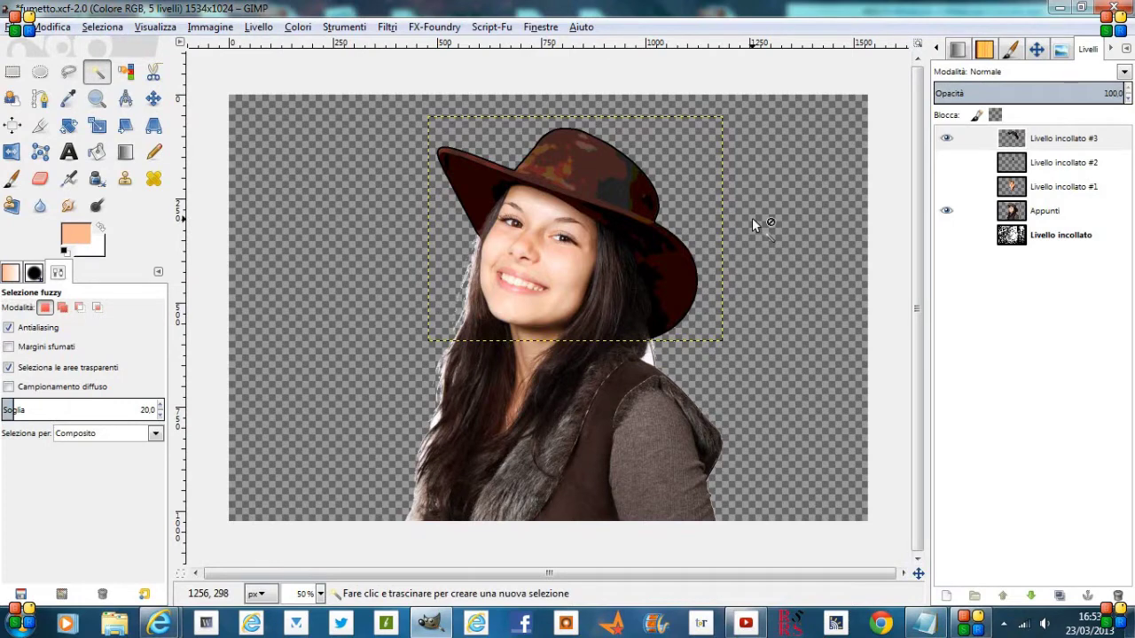
{"action": "left_click", "coordinate": [946, 211]}
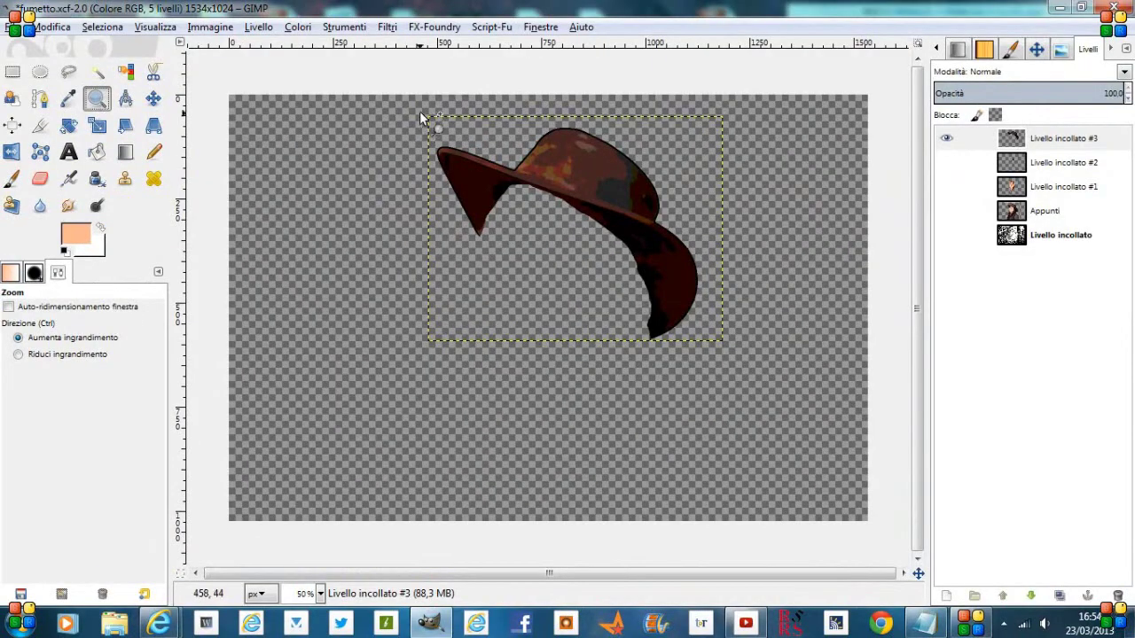
Zoom in on the hat, sample its brown, and set a 20-pixel paintbrush.
{"action": "left_click_drag", "start_coordinate": [420, 112], "coordinate": [741, 352]}
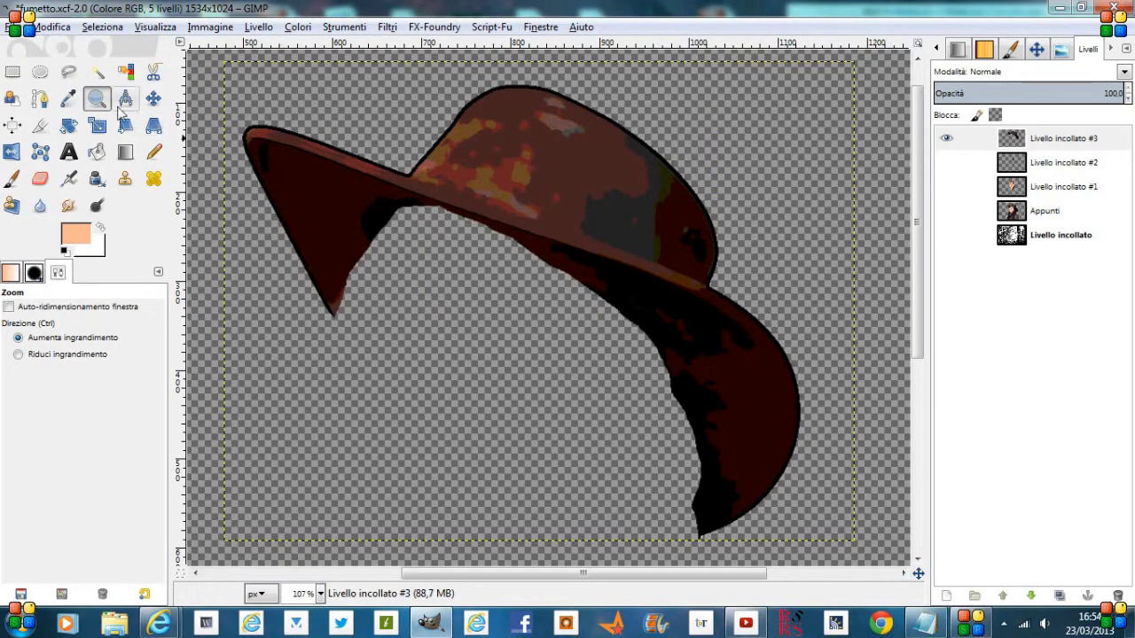
{"action": "left_click", "coordinate": [69, 98]}
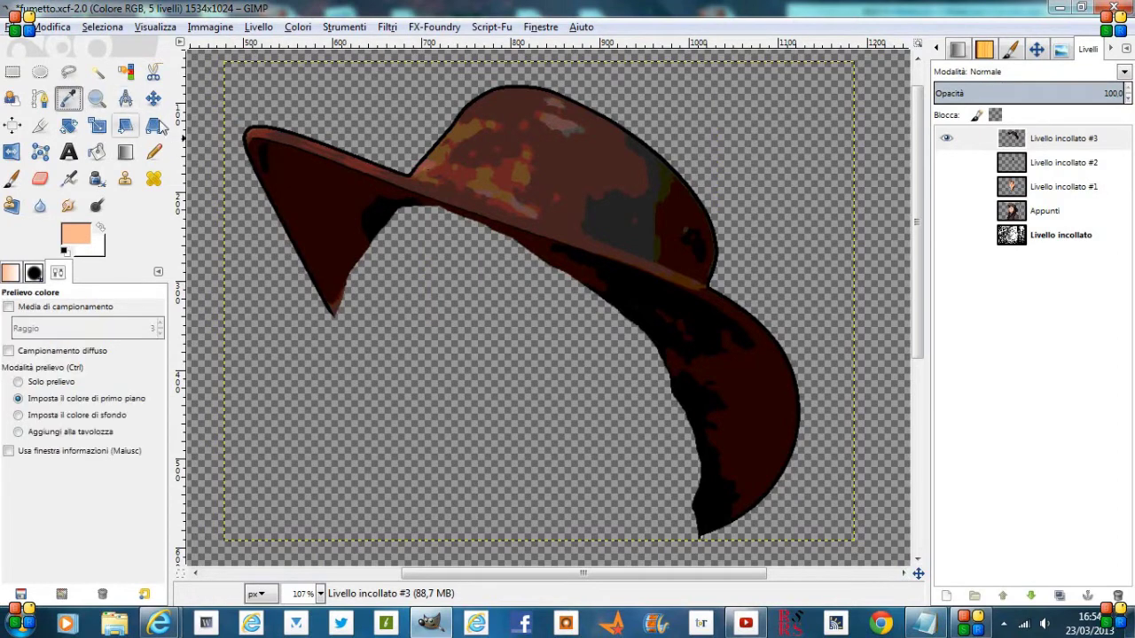
{"action": "left_click", "coordinate": [468, 173]}
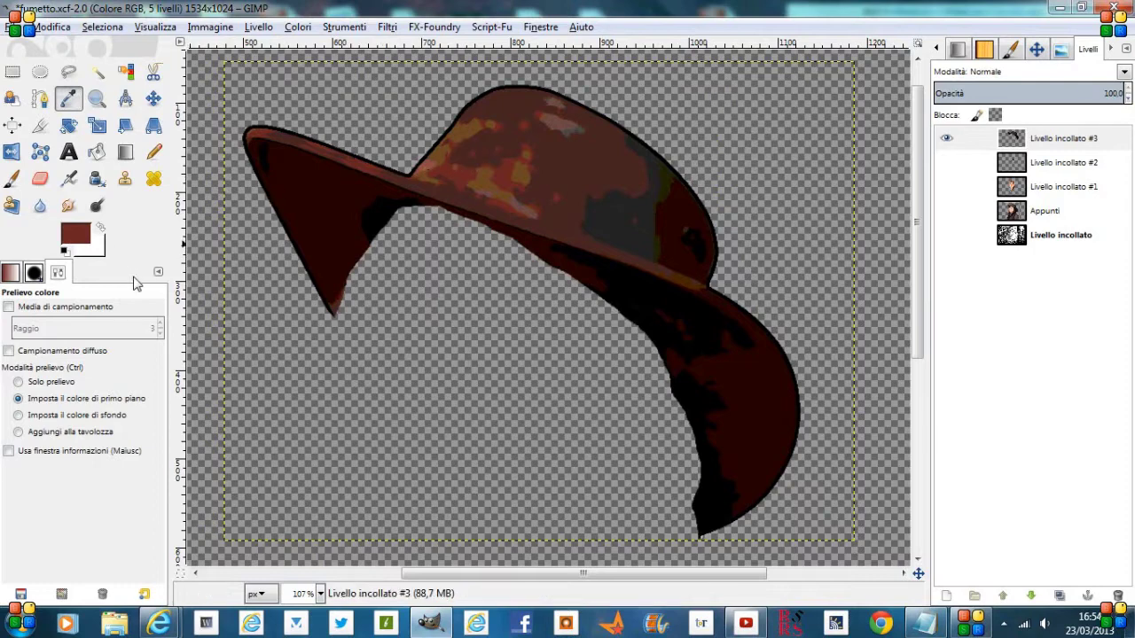
{"action": "left_click", "coordinate": [12, 179]}
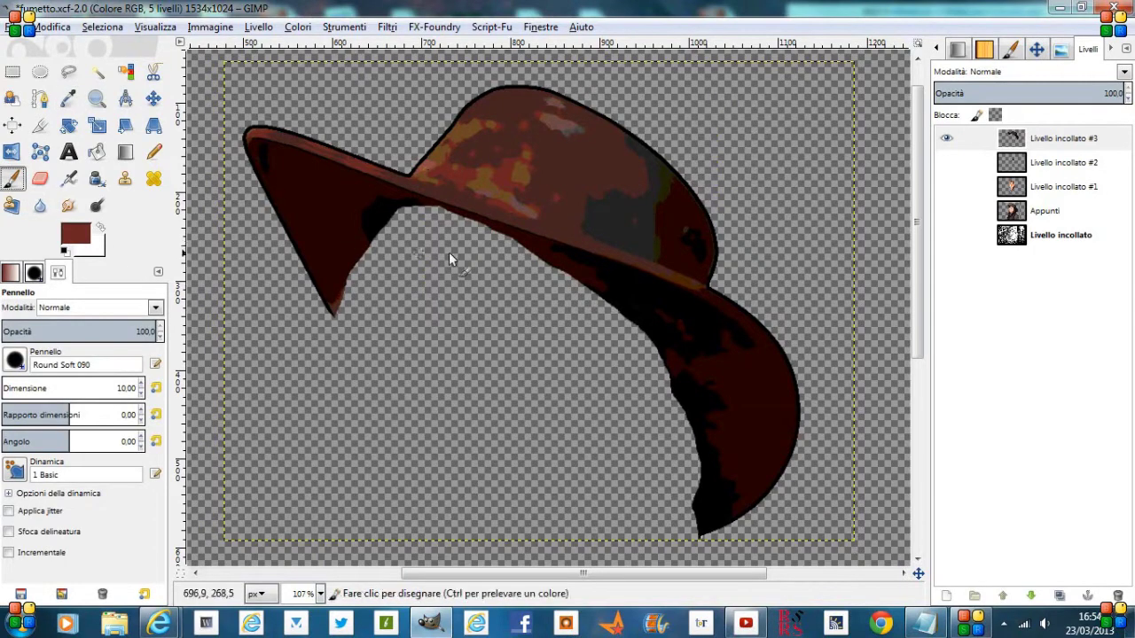
{"action": "left_click", "coordinate": [136, 388]}
{"action": "left_click_drag", "start_coordinate": [137, 387], "coordinate": [5, 388]}
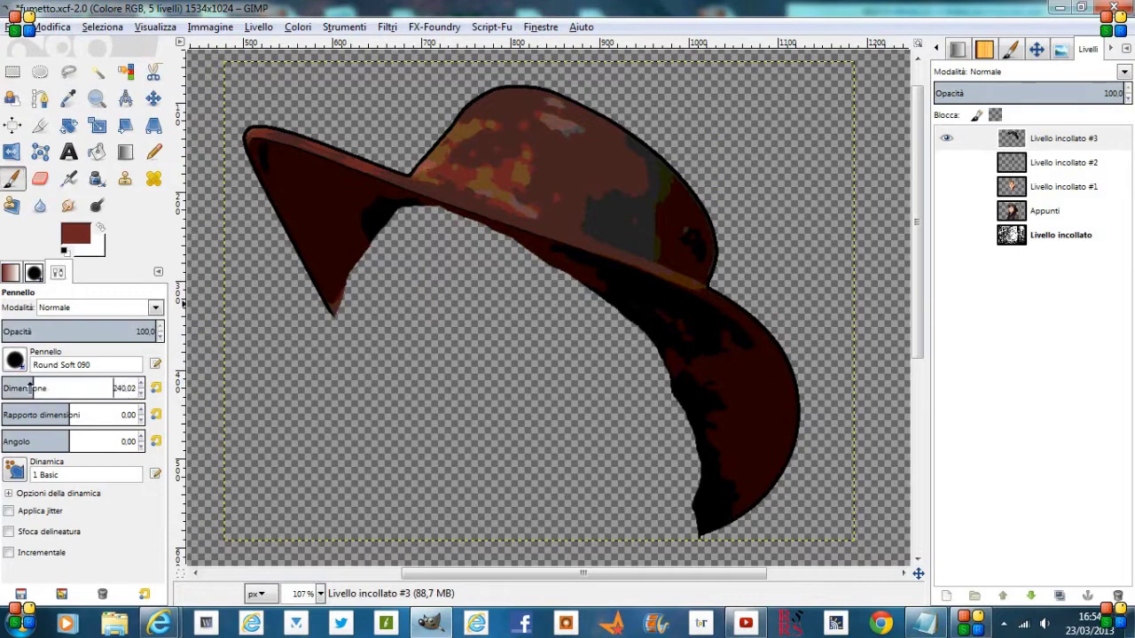
{"action": "double_click", "coordinate": [138, 389]}
{"action": "type", "text": "20"}
{"action": "key", "text": "Return"}
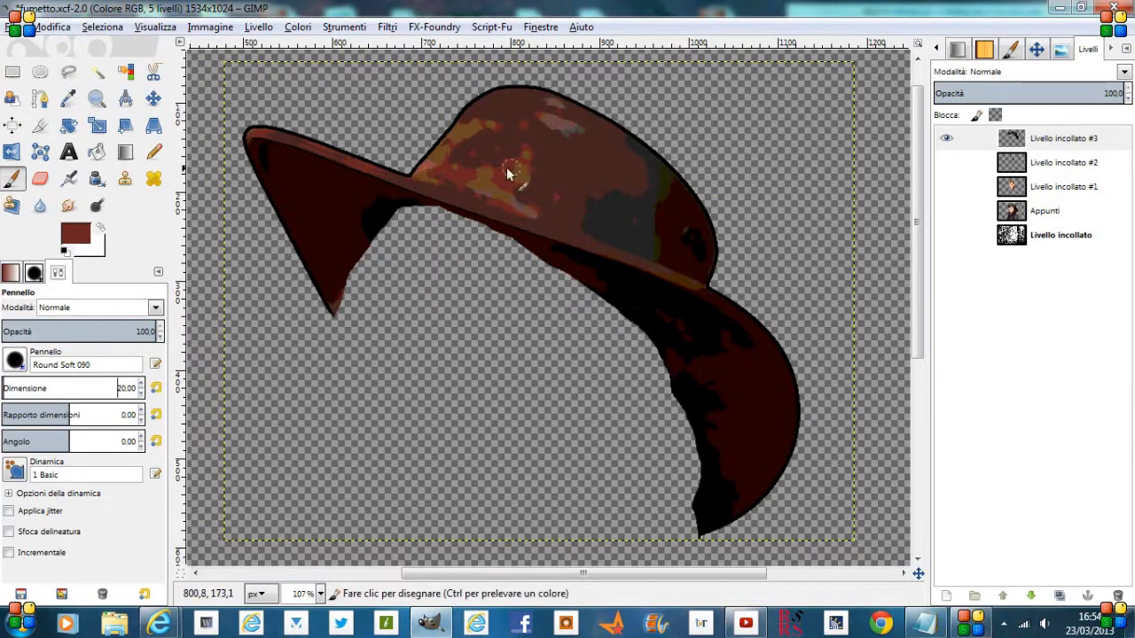
Paint solid brown over the blotchy patches on the hat's crown, then zoom out.
{"action": "key", "text": "z"}
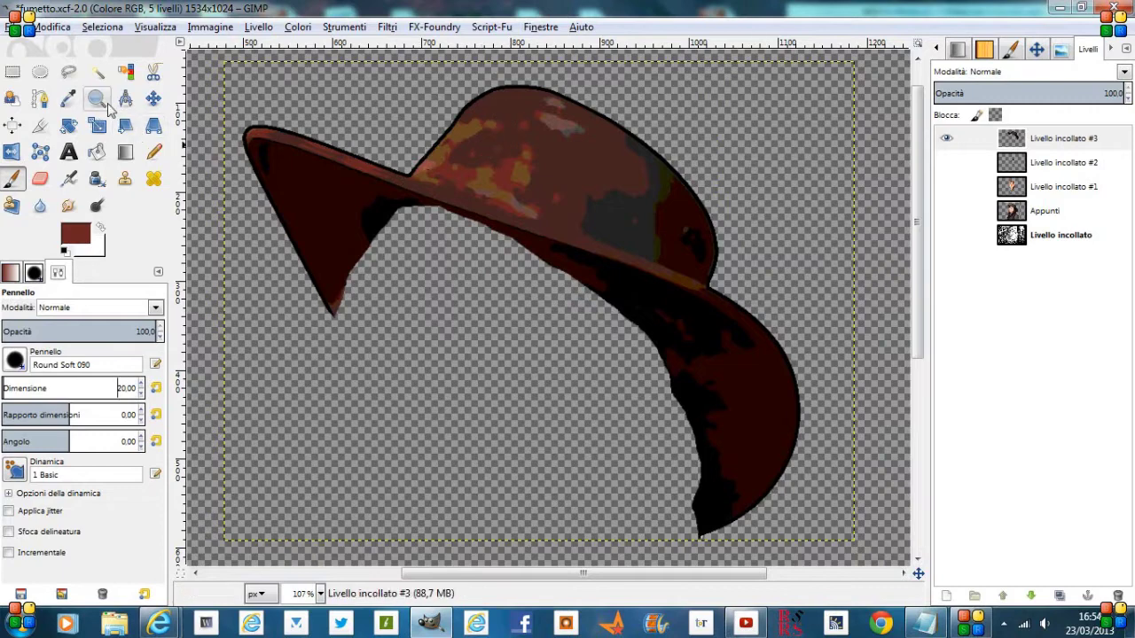
{"action": "left_click_drag", "start_coordinate": [383, 74], "coordinate": [684, 273]}
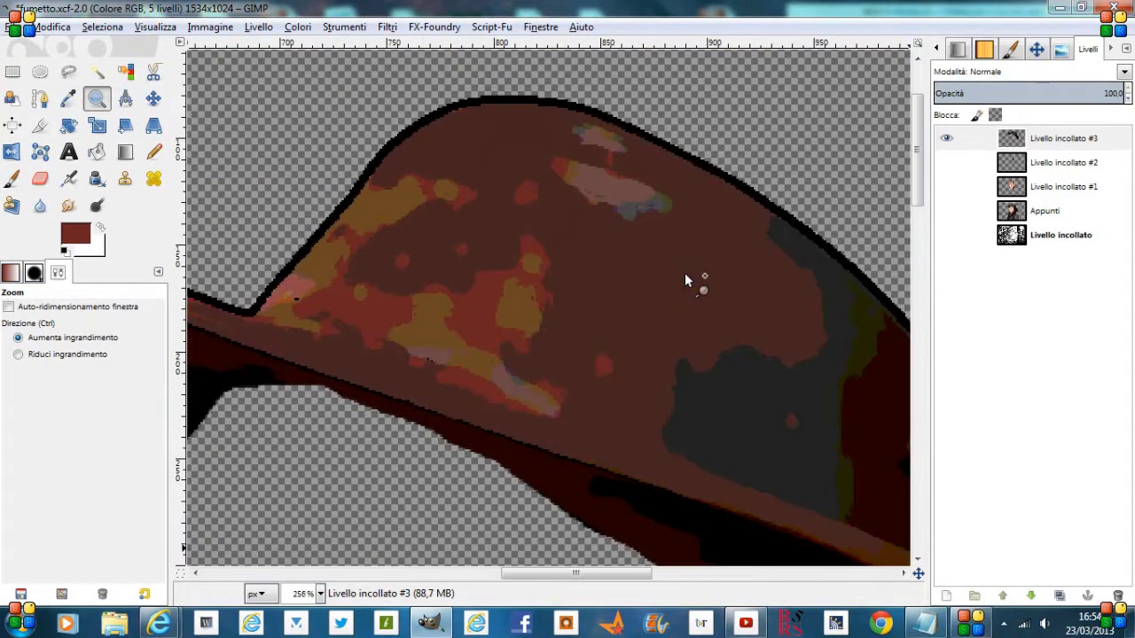
{"action": "left_click", "coordinate": [13, 178]}
{"action": "left_click_drag", "start_coordinate": [426, 173], "coordinate": [389, 187]}
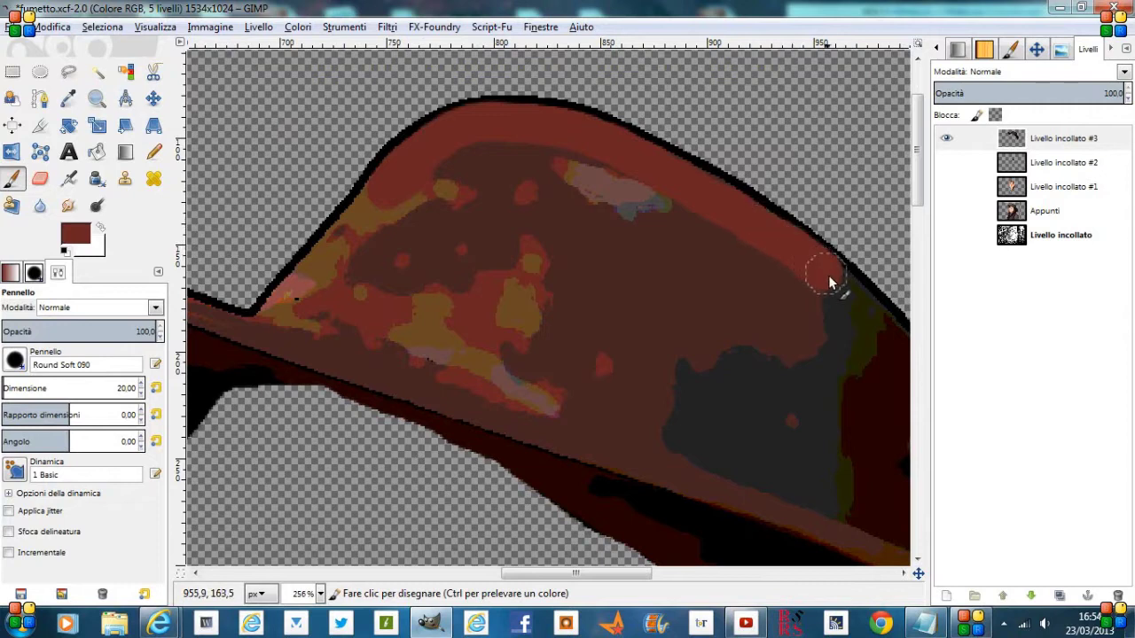
{"action": "mouse_move", "coordinate": [860, 341]}
{"action": "left_mouse_down"}
{"action": "mouse_move", "coordinate": [760, 292]}
{"action": "mouse_move", "coordinate": [742, 253]}
{"action": "mouse_move", "coordinate": [819, 333]}
{"action": "mouse_move", "coordinate": [750, 398]}
{"action": "mouse_move", "coordinate": [778, 436]}
{"action": "left_mouse_up"}
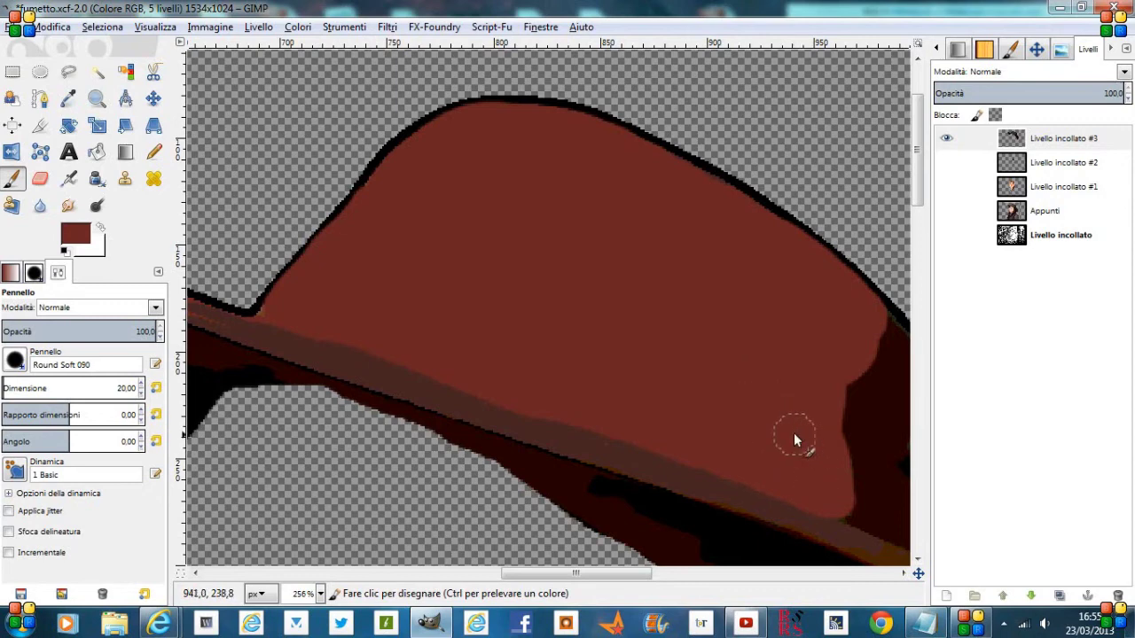
{"action": "scroll", "coordinate": [696, 281], "scroll_direction": "down", "scroll_amount": 1}
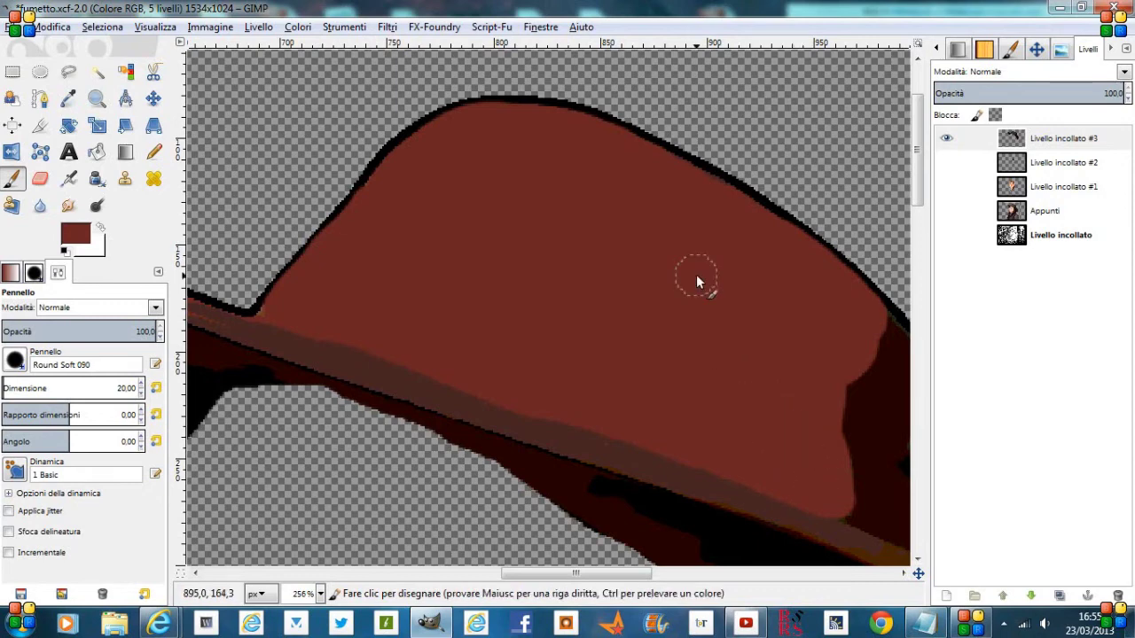
{"action": "scroll", "coordinate": [696, 281], "scroll_direction": "down", "scroll_amount": 2}
{"action": "scroll", "coordinate": [696, 281], "scroll_direction": "down", "scroll_amount": 1}
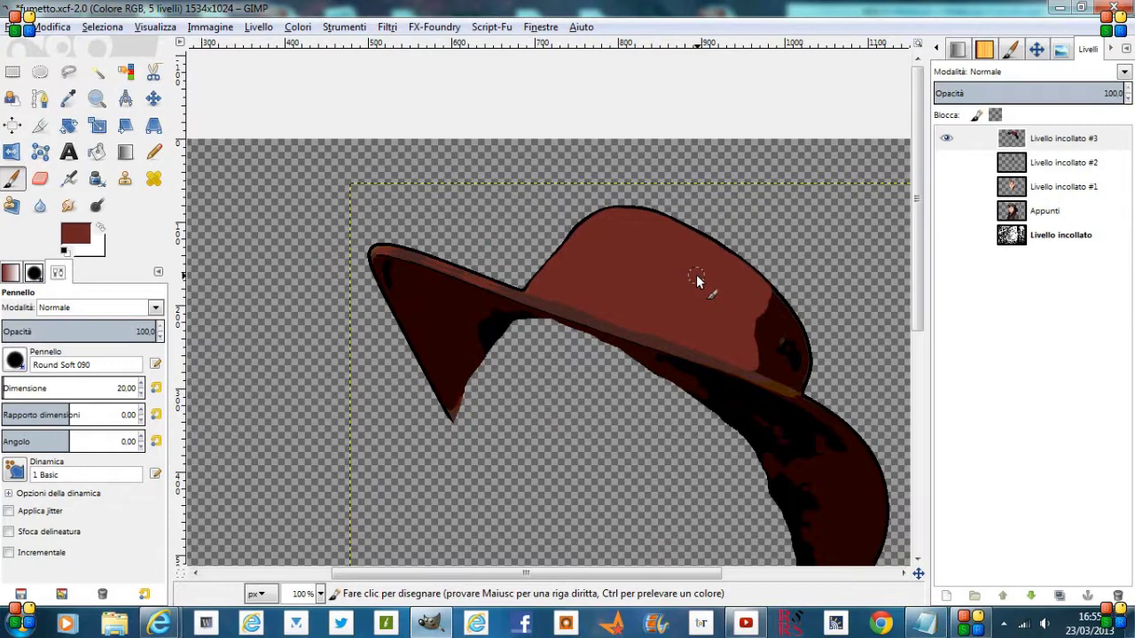
{"action": "scroll", "coordinate": [696, 281], "scroll_direction": "down", "scroll_amount": 1}
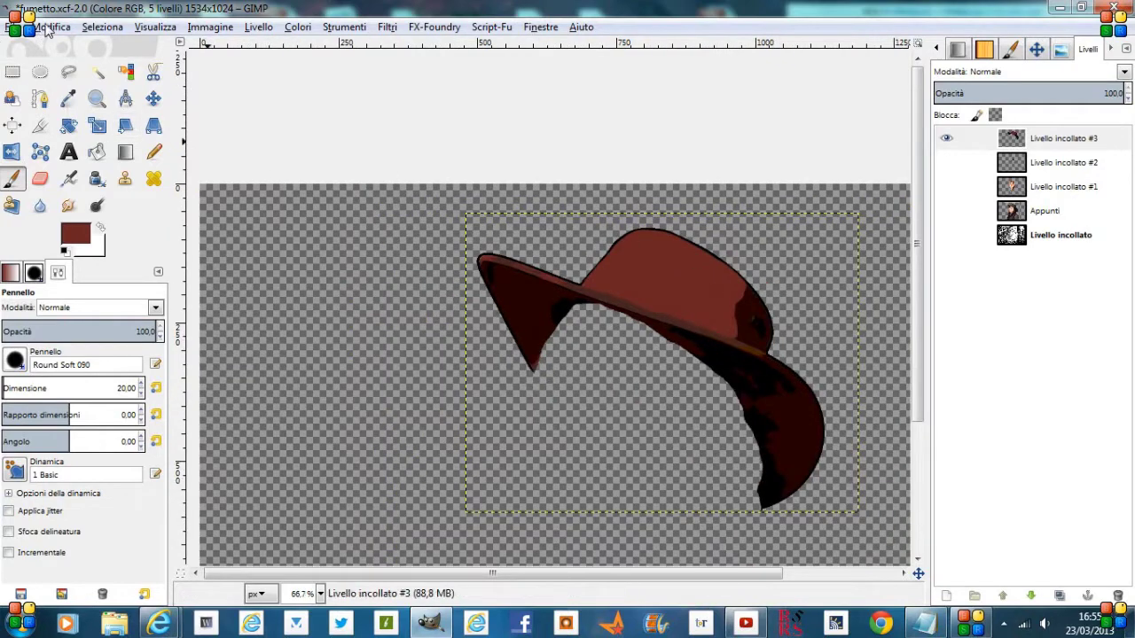
Zoom out to the whole image and show both face layers beneath the hat.
{"action": "left_click", "coordinate": [50, 29]}
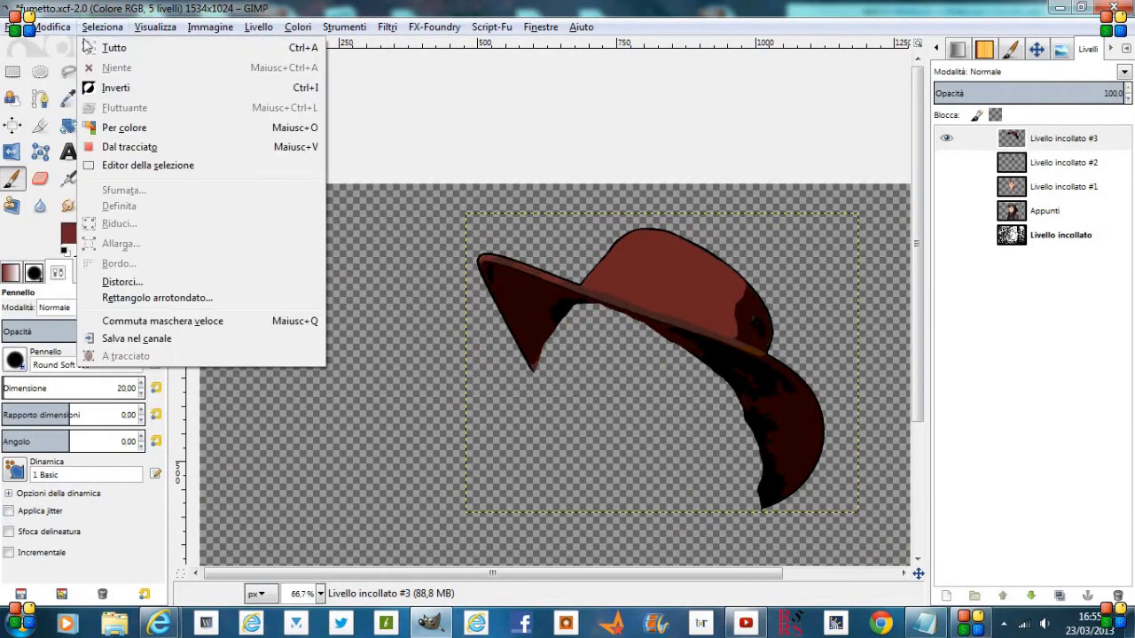
{"action": "left_click", "coordinate": [559, 107]}
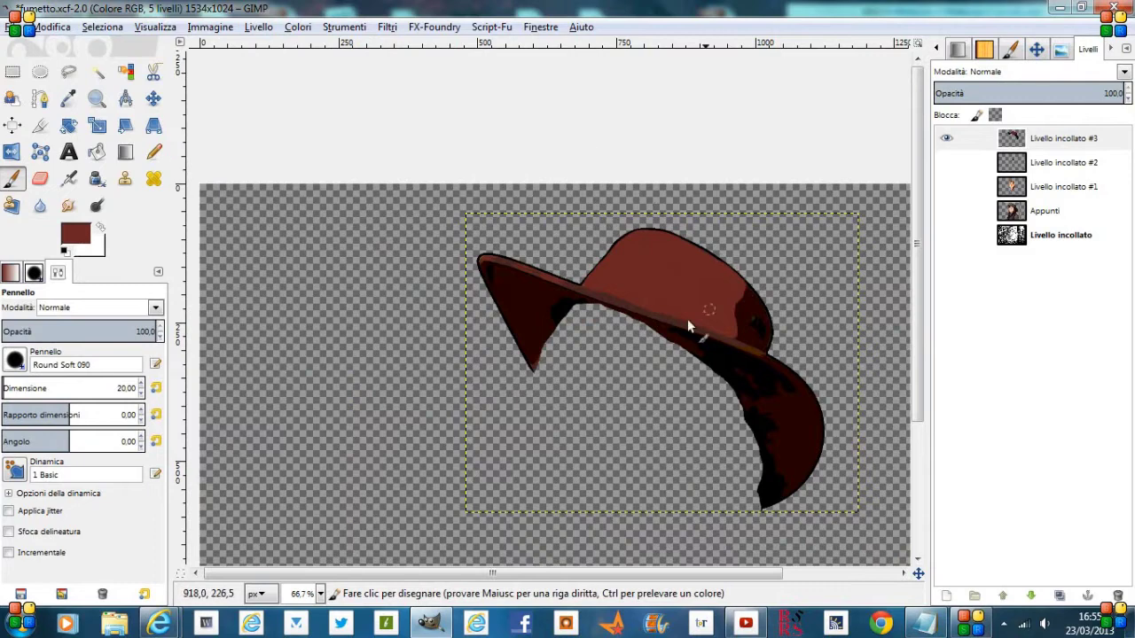
{"action": "left_click", "coordinate": [154, 100]}
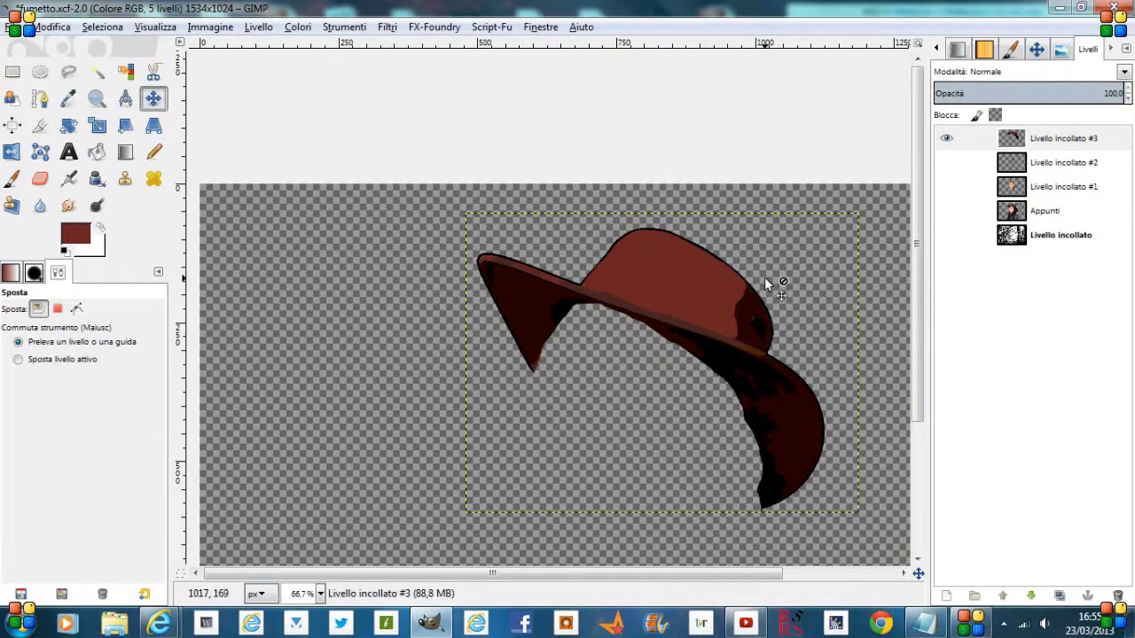
{"action": "key", "text": "minus"}
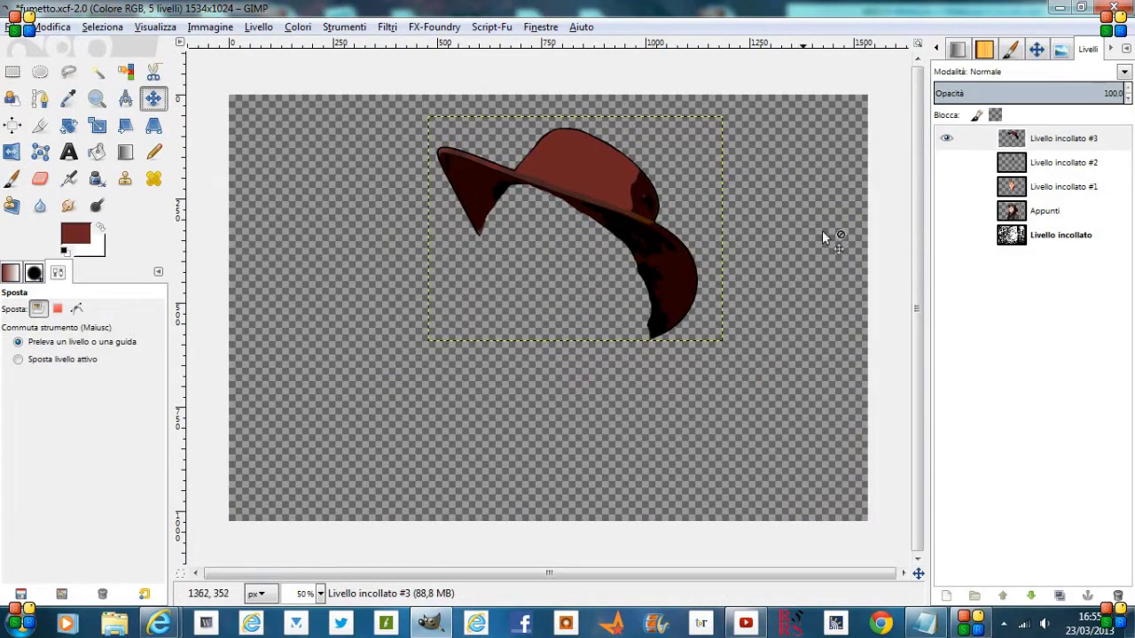
{"action": "left_click", "coordinate": [947, 164]}
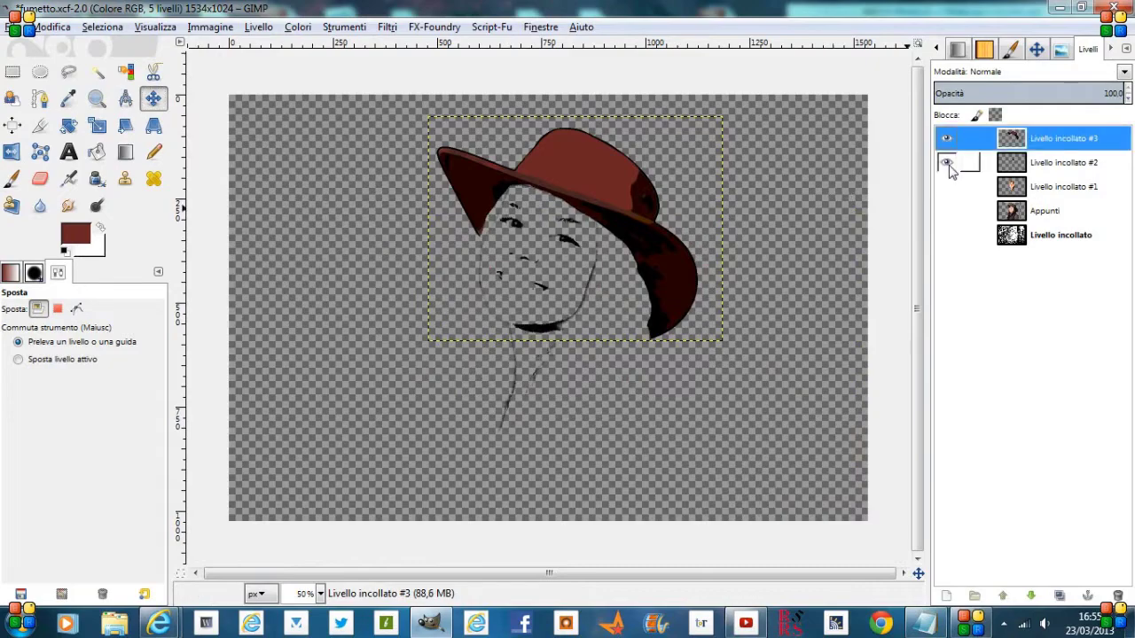
{"action": "left_click", "coordinate": [947, 187]}
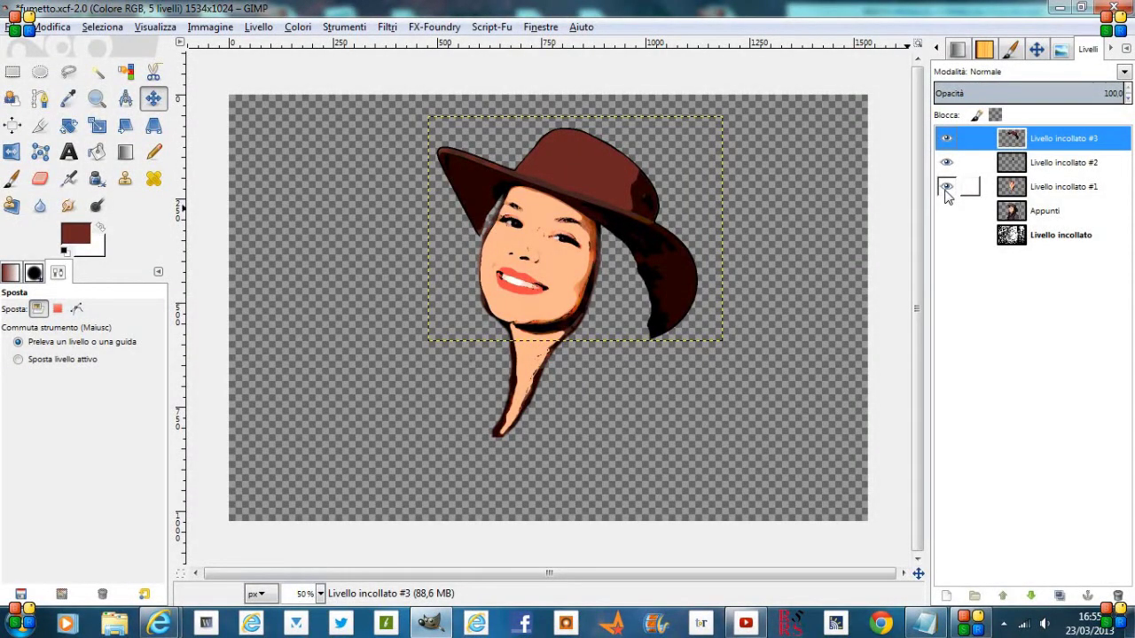
Delete the face line-art layer, Livello incollato #2.
{"action": "left_click", "coordinate": [1066, 167]}
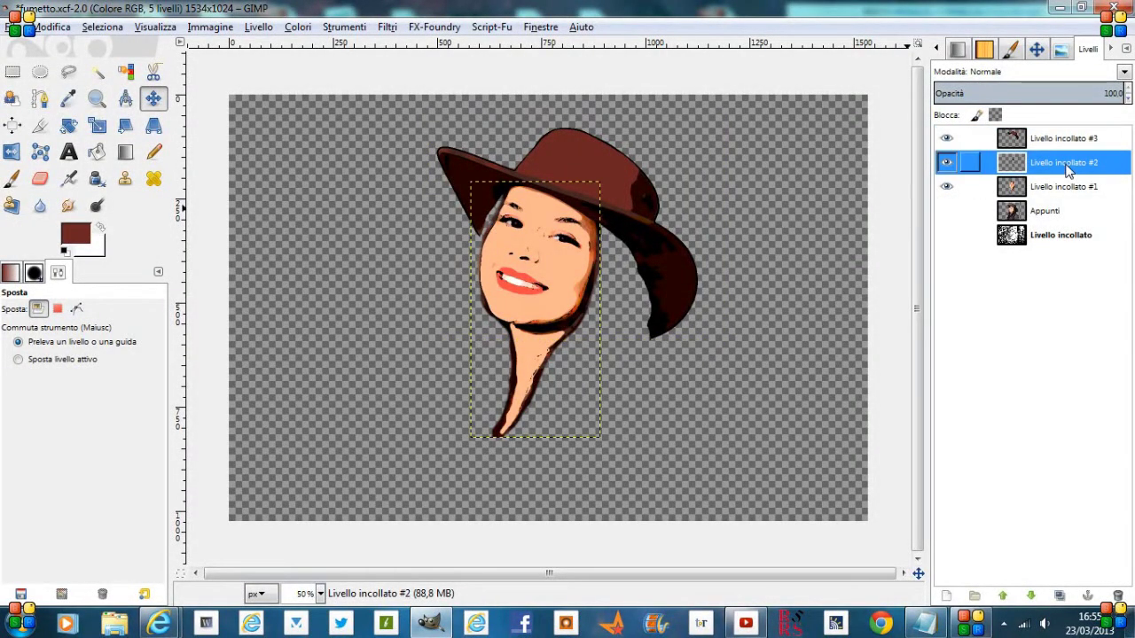
{"action": "right_click", "coordinate": [1068, 171]}
{"action": "left_click", "coordinate": [958, 288]}
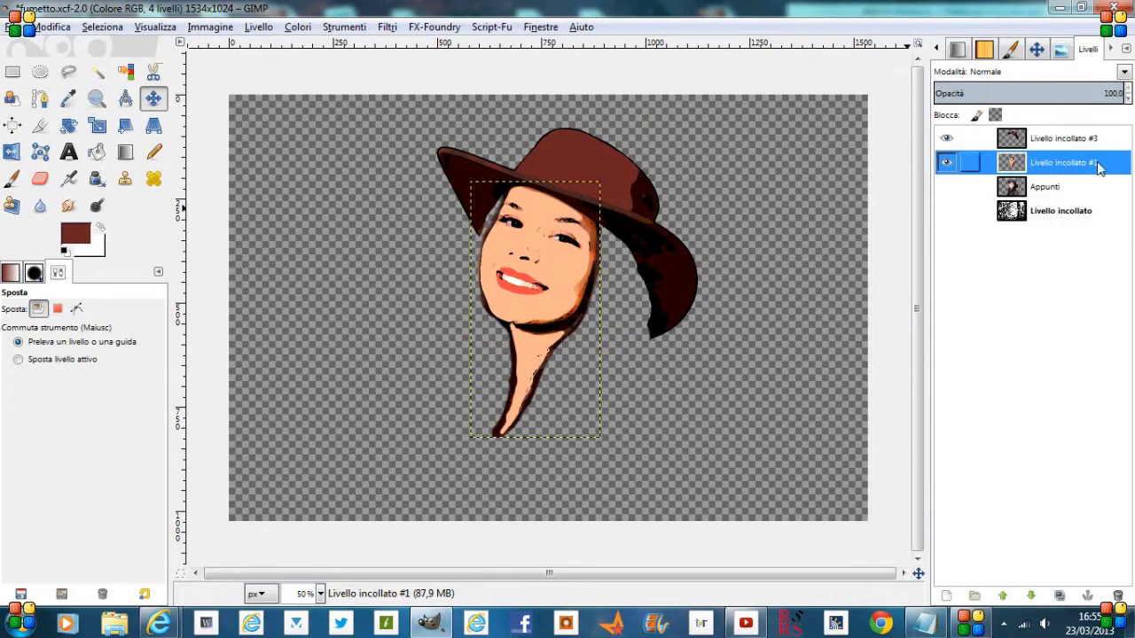
Merge the hat down into Livello incollato #1 and turn its alpha into a selection.
{"action": "left_click", "coordinate": [1076, 139]}
{"action": "right_click", "coordinate": [1070, 143]}
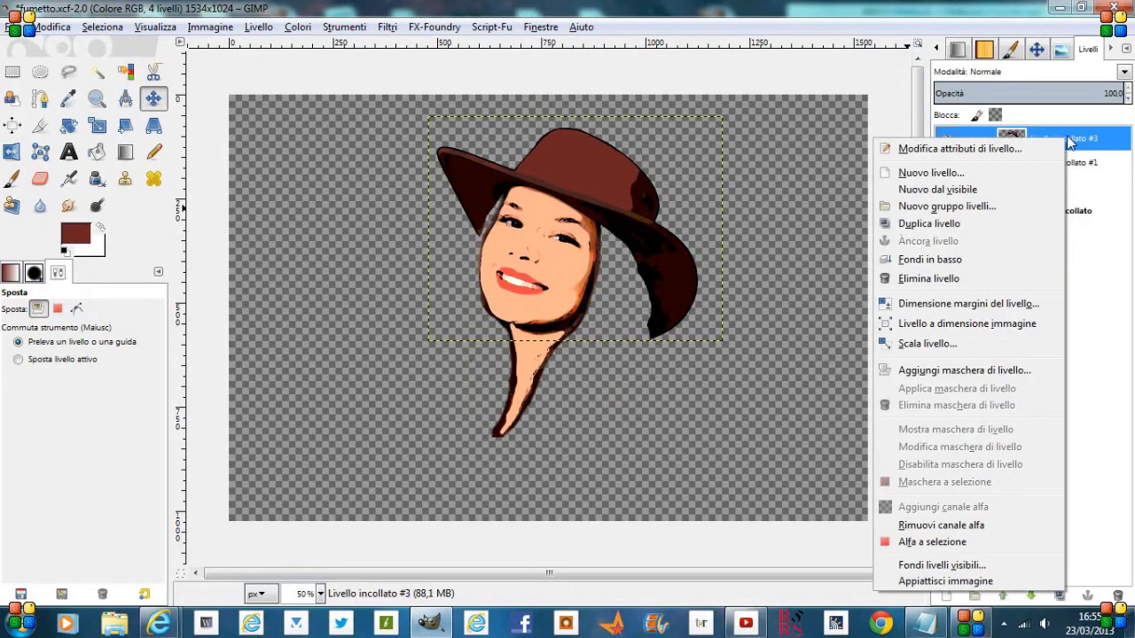
{"action": "left_click", "coordinate": [977, 259]}
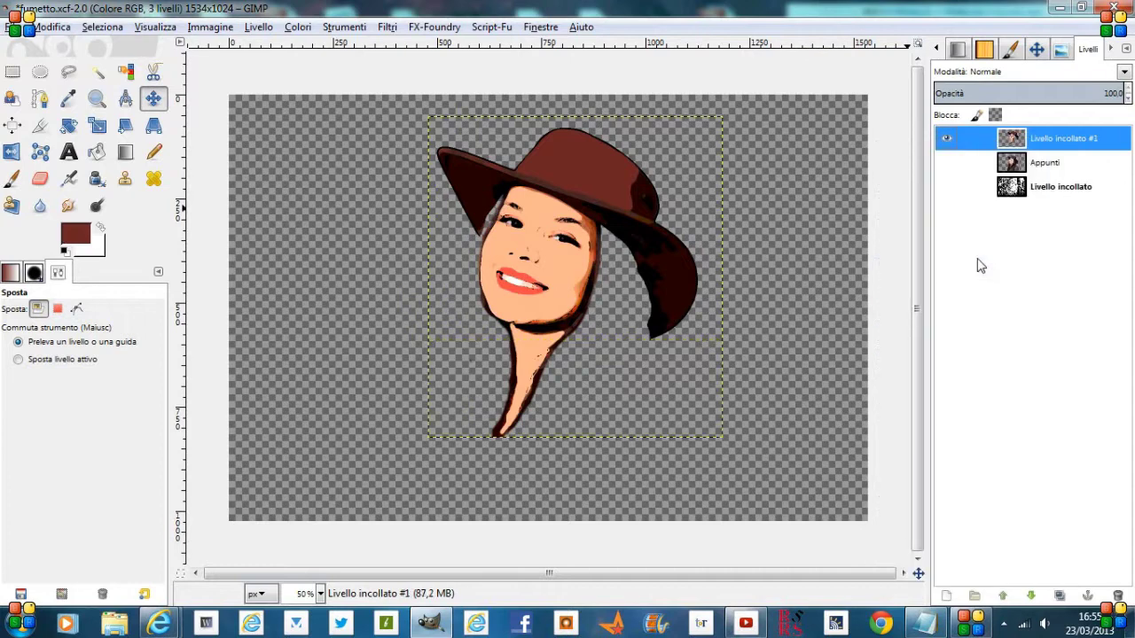
{"action": "right_click", "coordinate": [1068, 144]}
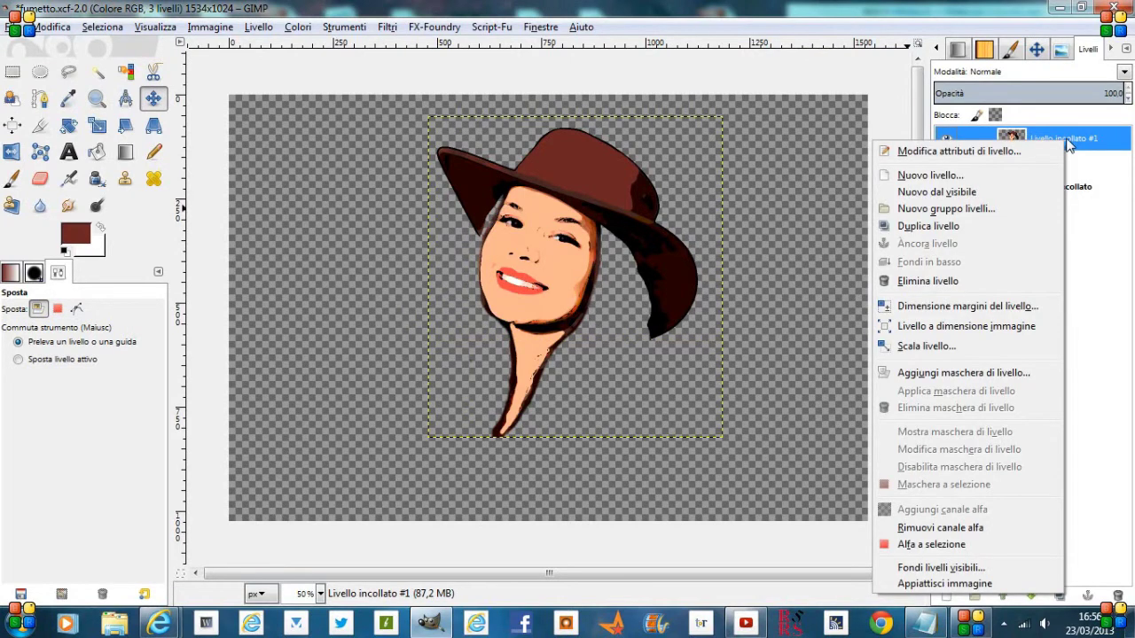
{"action": "left_click", "coordinate": [952, 550]}
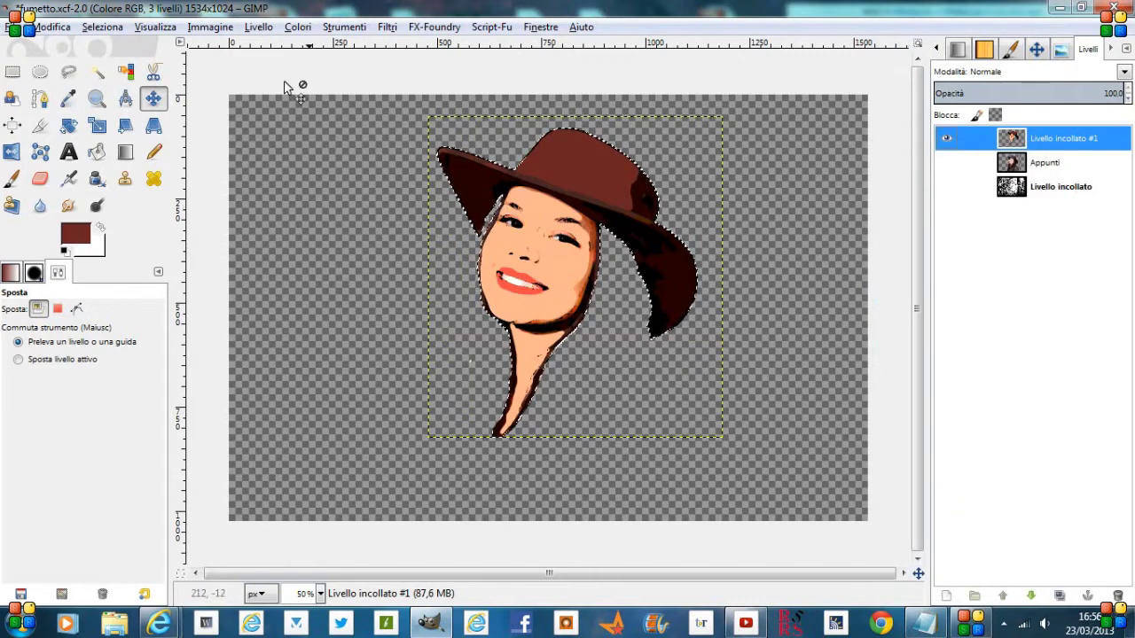
{"action": "left_click", "coordinate": [114, 29]}
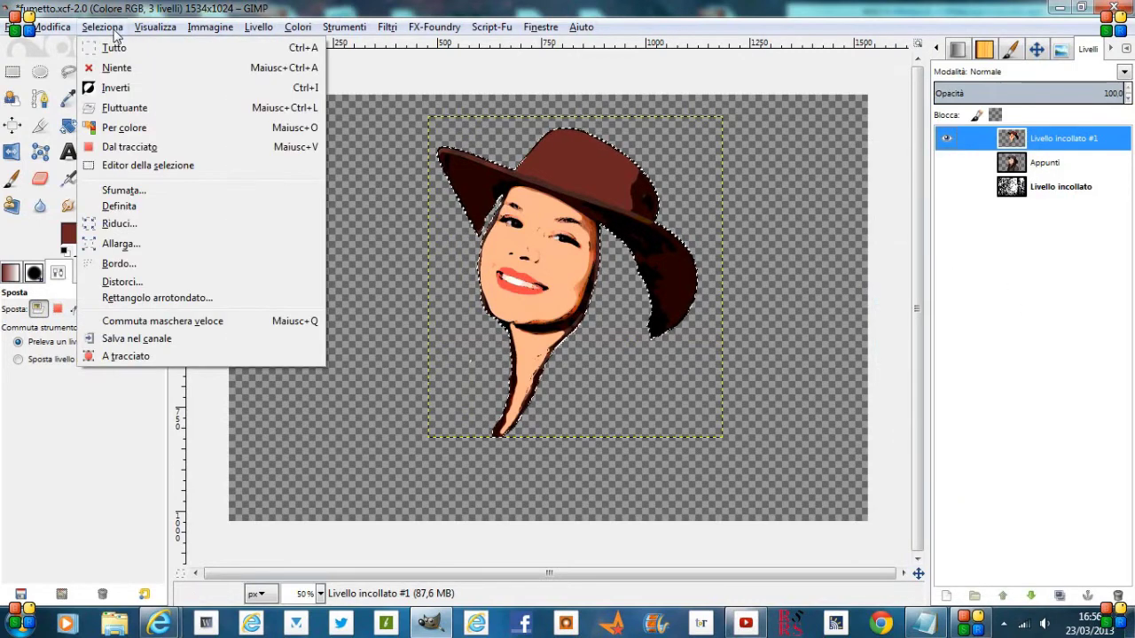
Invert the selection and make the Appunti photo layer visible and active.
{"action": "left_click", "coordinate": [114, 88]}
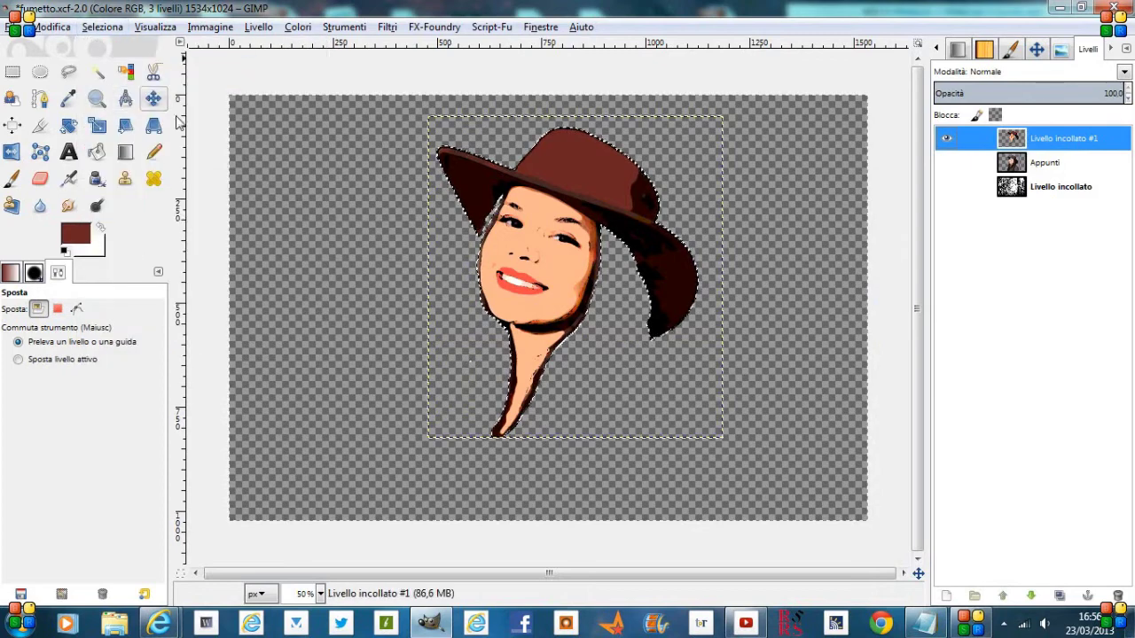
{"action": "left_click", "coordinate": [947, 162]}
{"action": "left_click", "coordinate": [1043, 168]}
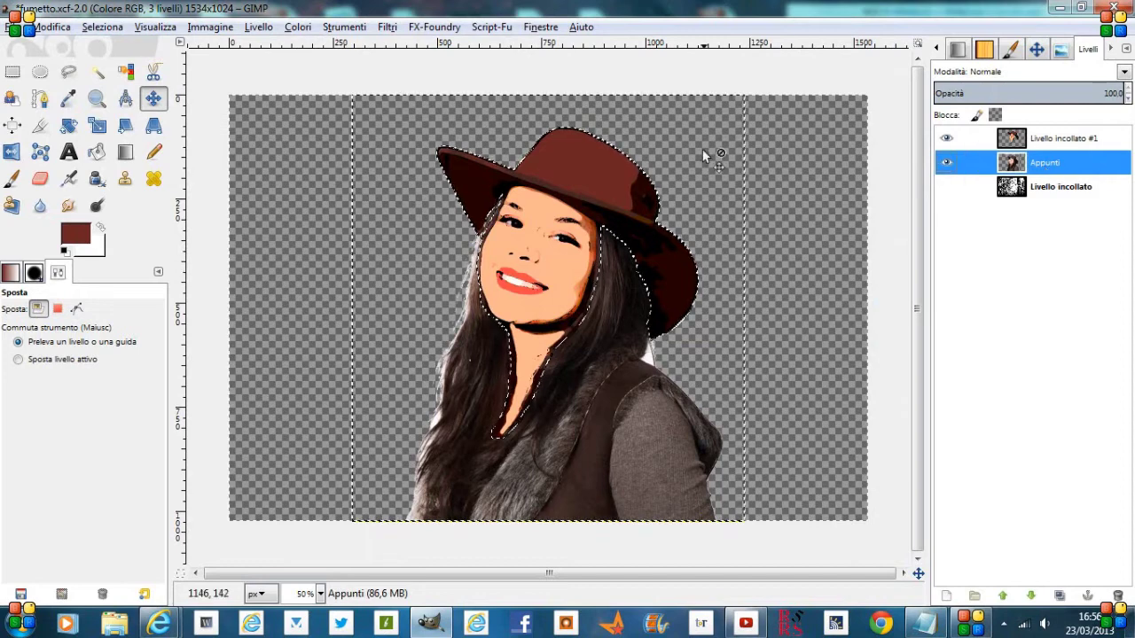
Copy the photo's hair and body and paste them into the selection.
{"action": "left_click", "coordinate": [53, 26]}
{"action": "left_click", "coordinate": [92, 148]}
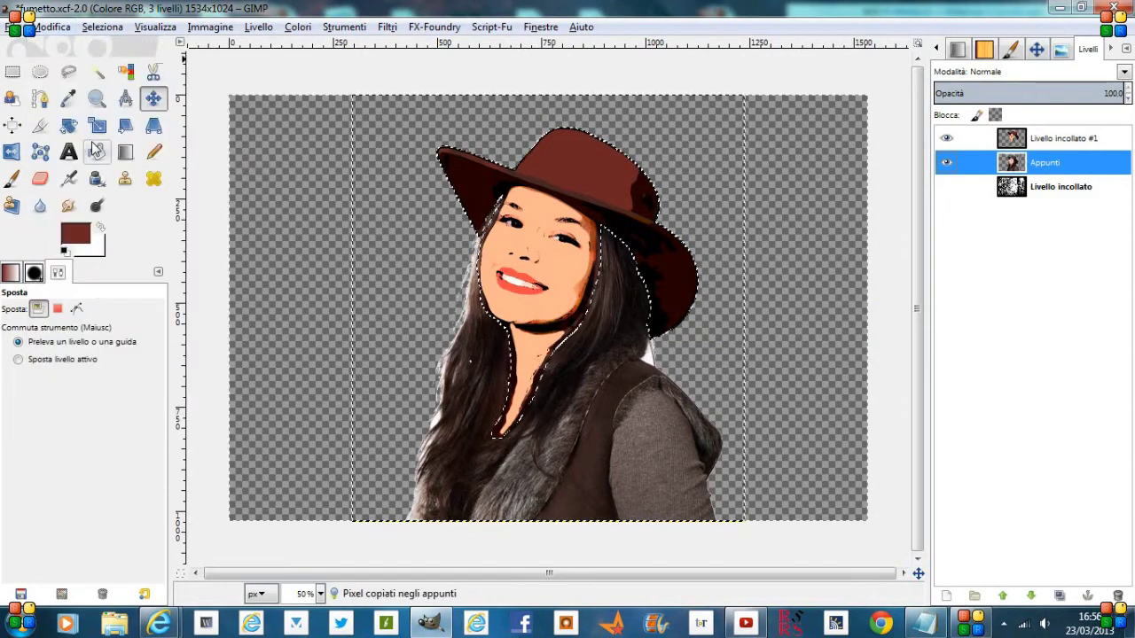
{"action": "left_click", "coordinate": [53, 27]}
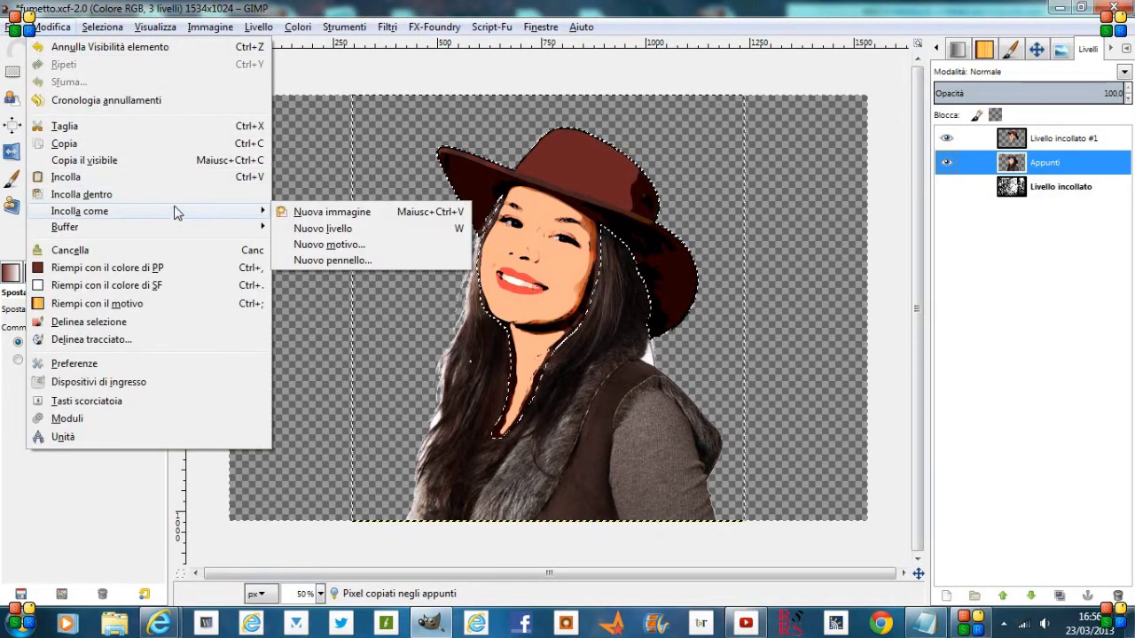
{"action": "left_click", "coordinate": [82, 195]}
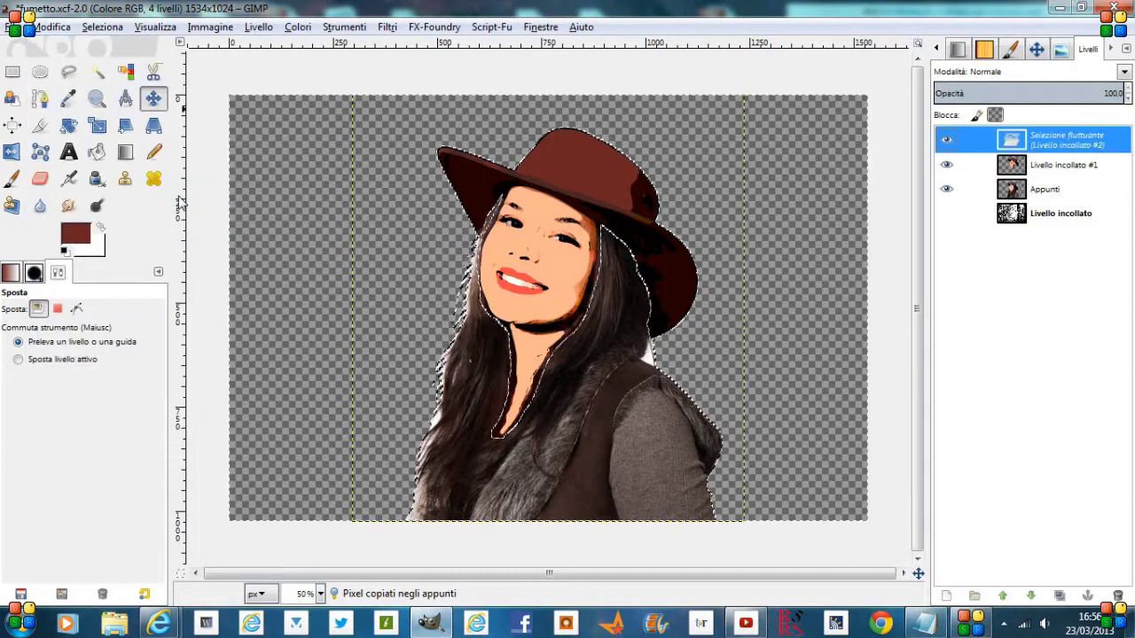
{"action": "right_click", "coordinate": [1072, 145]}
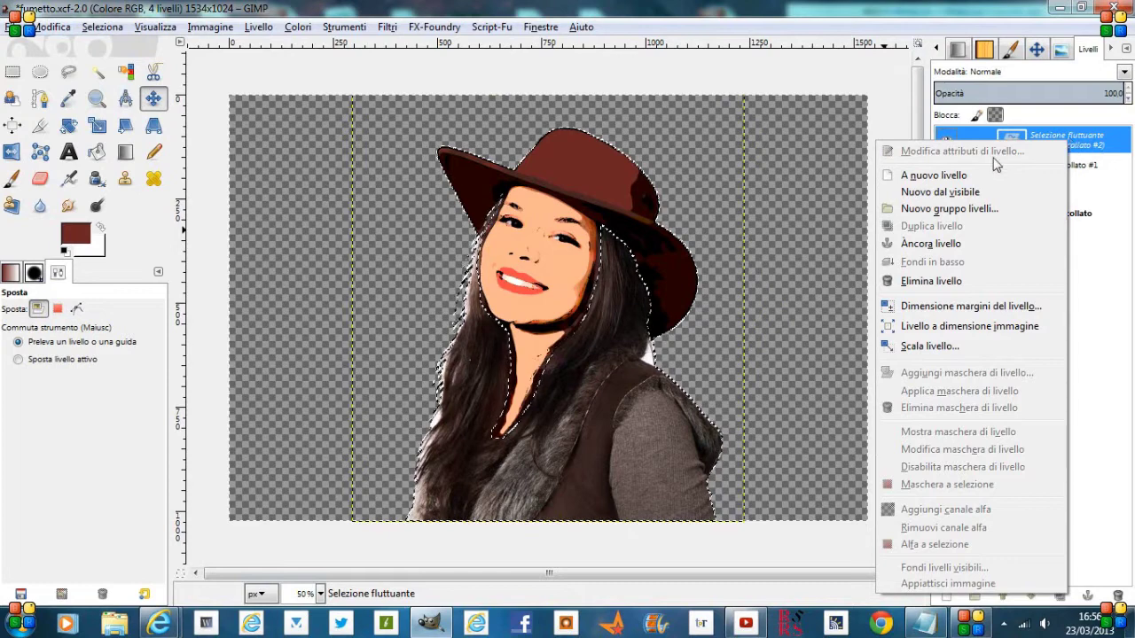
Convert the floating selection to the new layer Livello incollato #2 and show Appunti.
{"action": "left_click", "coordinate": [940, 175]}
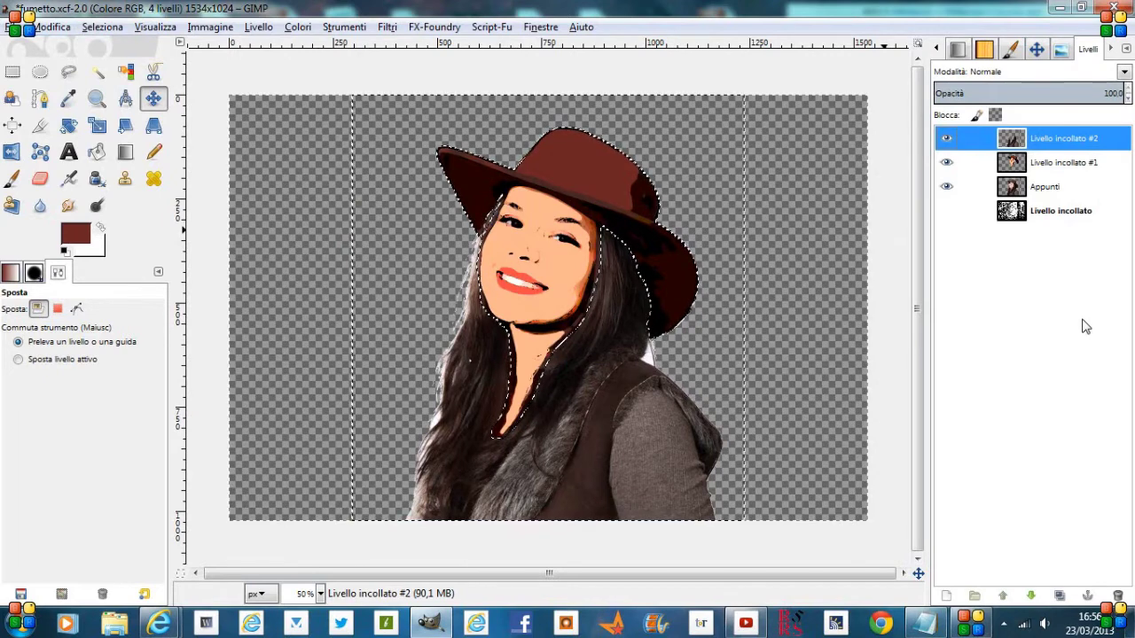
{"action": "left_click", "coordinate": [946, 186]}
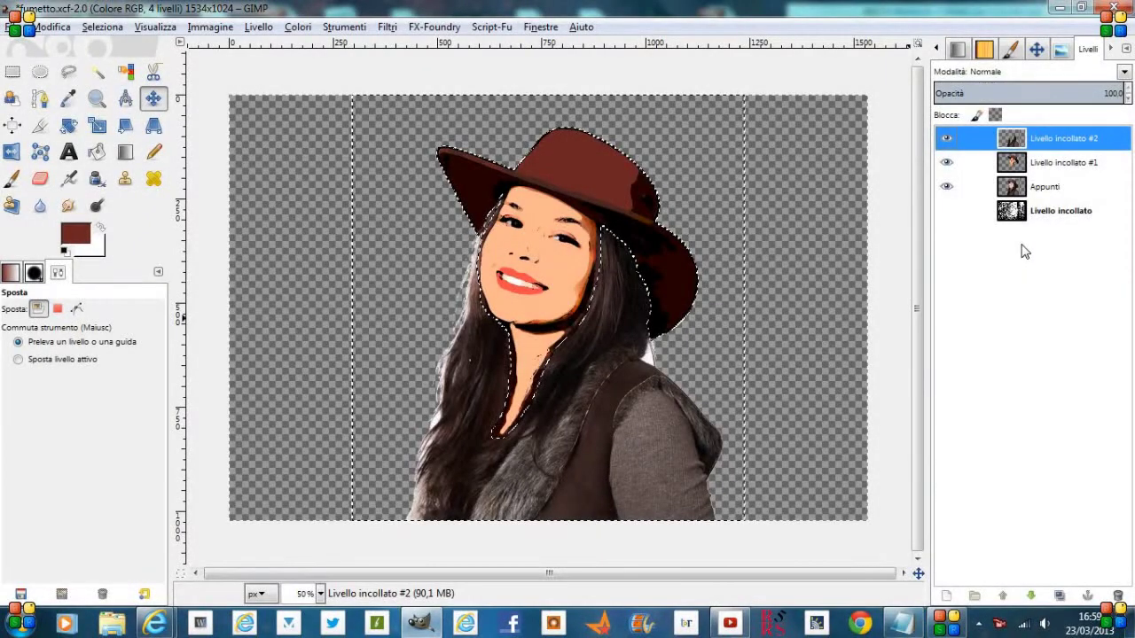
{"action": "left_click", "coordinate": [110, 27]}
Clear the selection and hide the face-and-hat and Appunti layers.
{"action": "left_click", "coordinate": [121, 69]}
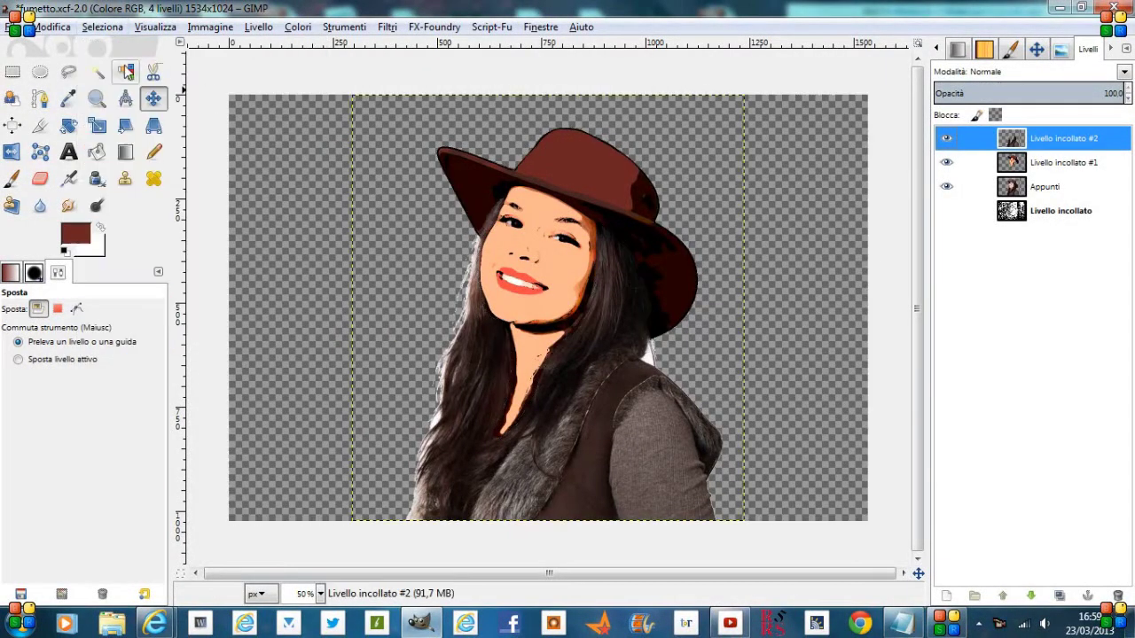
{"action": "left_click", "coordinate": [947, 163]}
{"action": "left_click", "coordinate": [947, 186]}
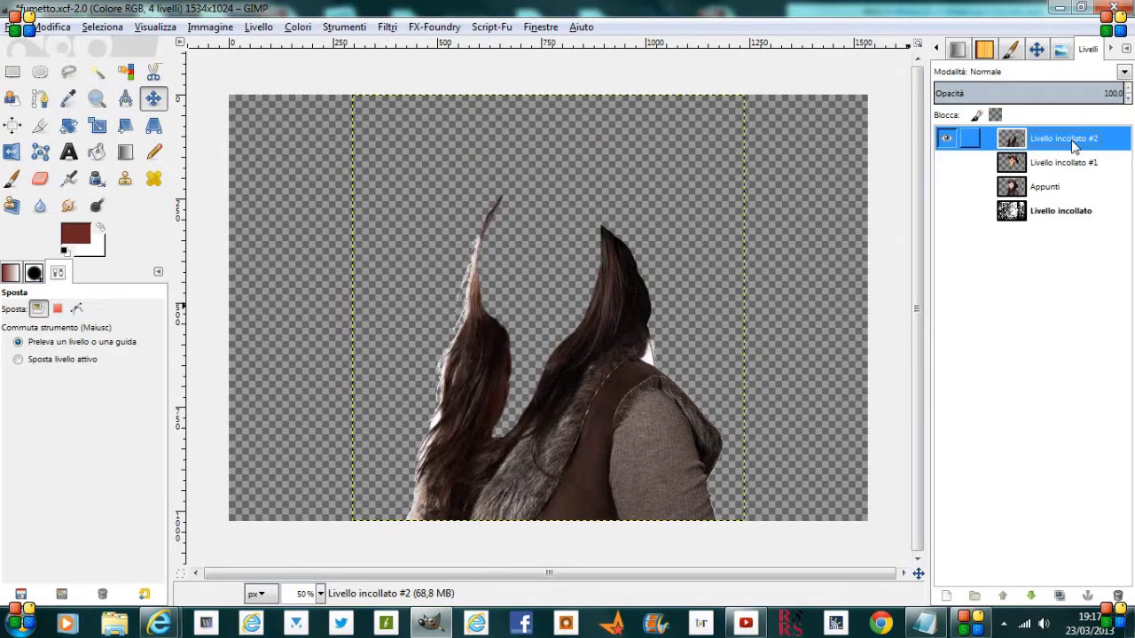
Apply a Threshold of 46 to the hair and body layer.
{"action": "left_click", "coordinate": [298, 28]}
{"action": "left_click", "coordinate": [319, 128]}
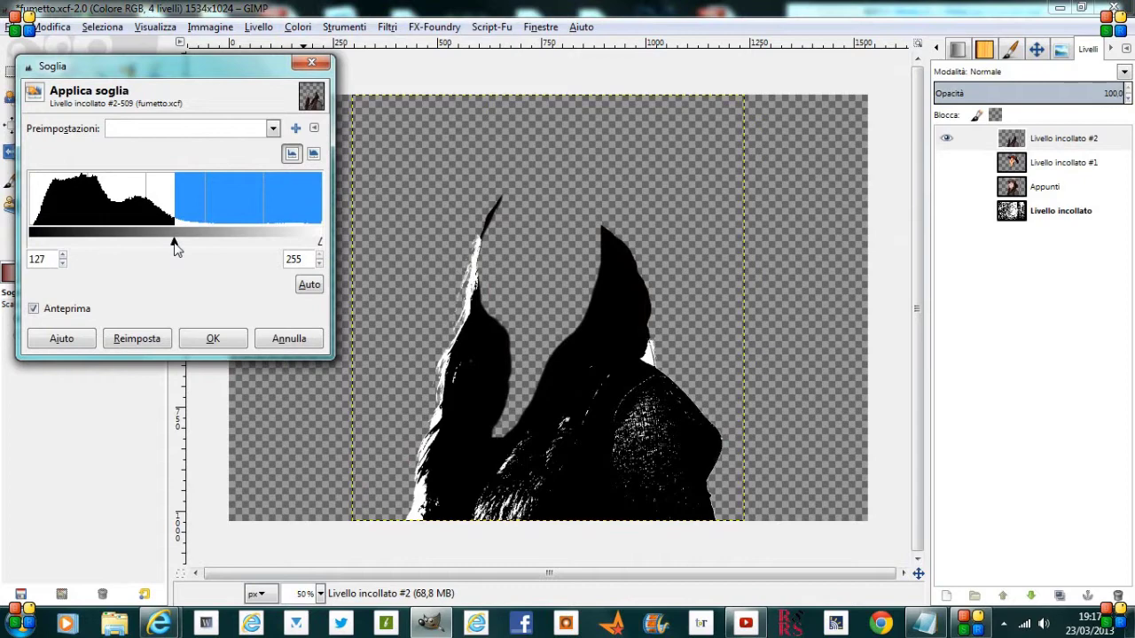
{"action": "left_click_drag", "start_coordinate": [174, 241], "coordinate": [82, 241]}
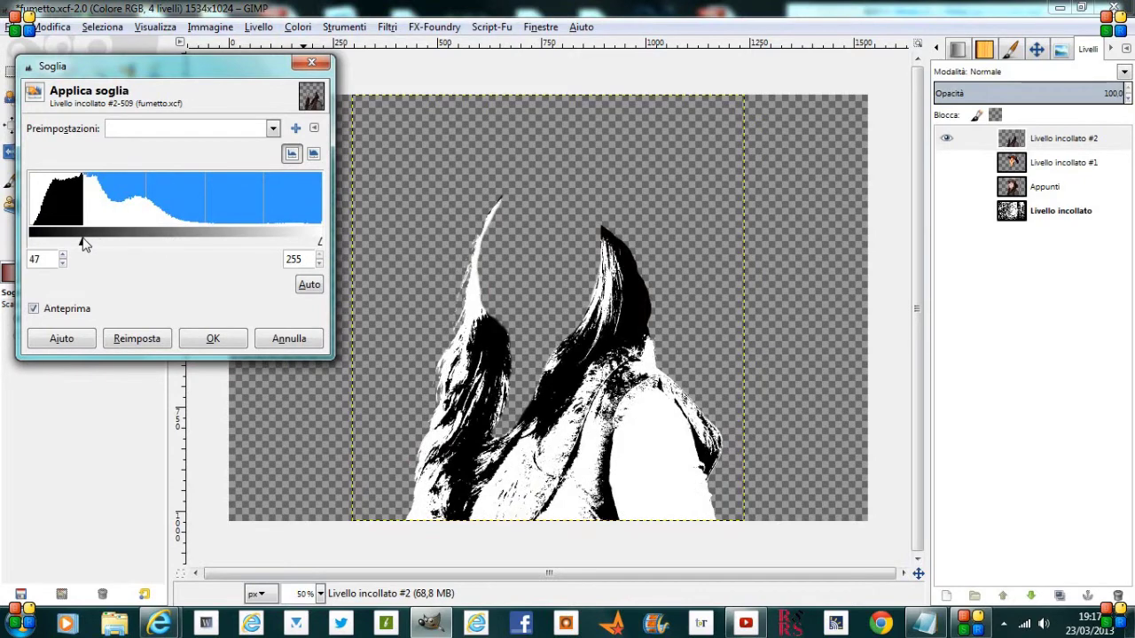
{"action": "left_click_drag", "start_coordinate": [81, 241], "coordinate": [81, 241]}
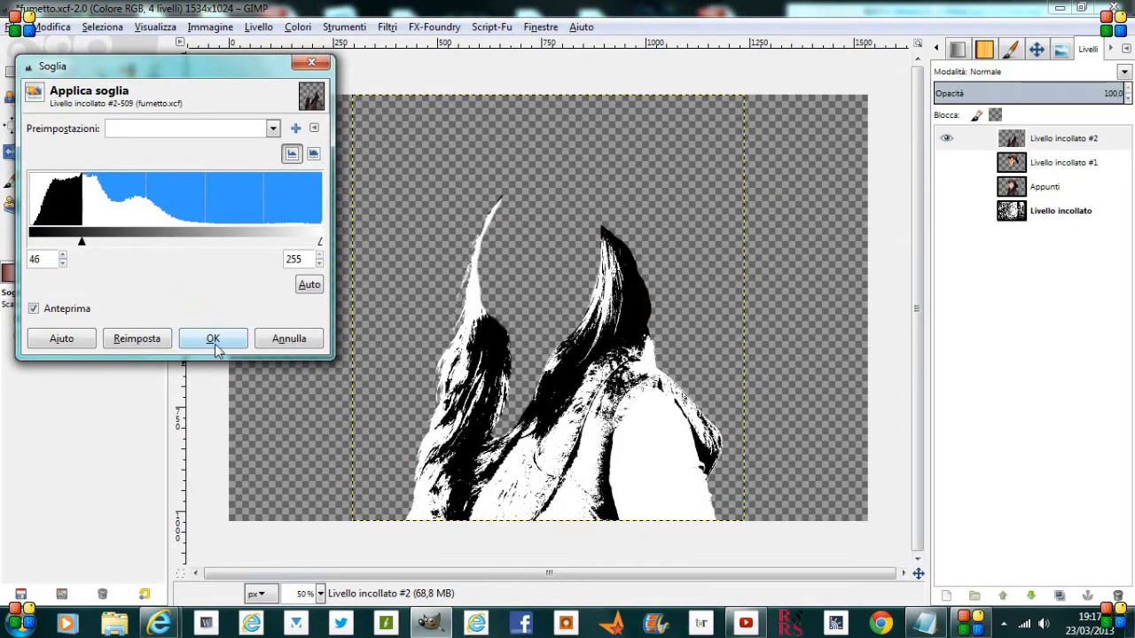
{"action": "left_click", "coordinate": [214, 342]}
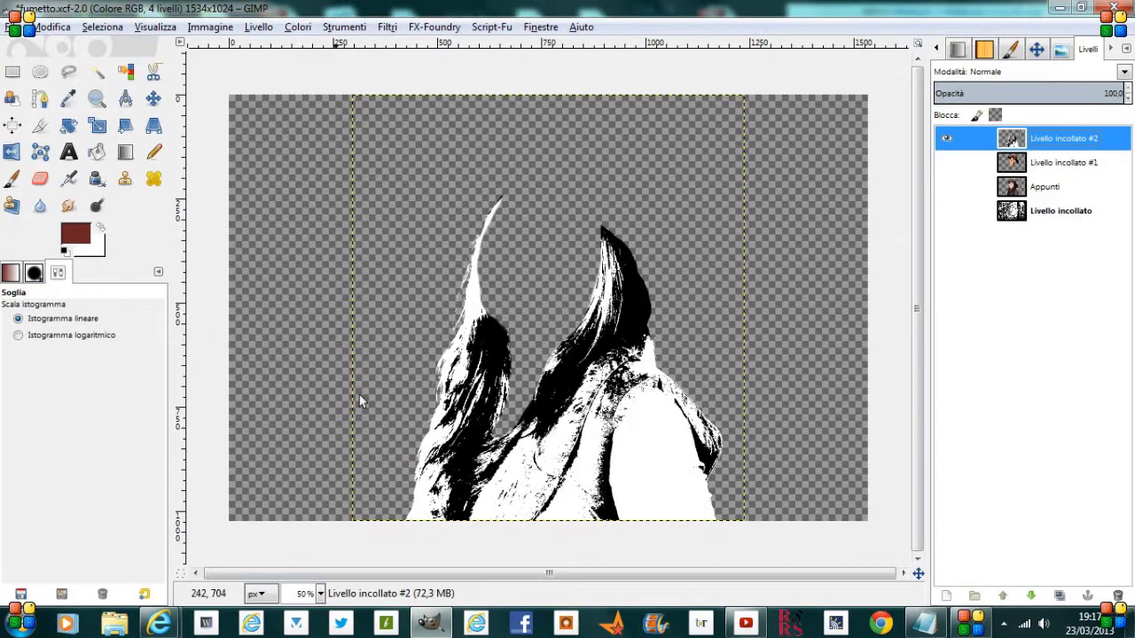
{"action": "left_click", "coordinate": [946, 595]}
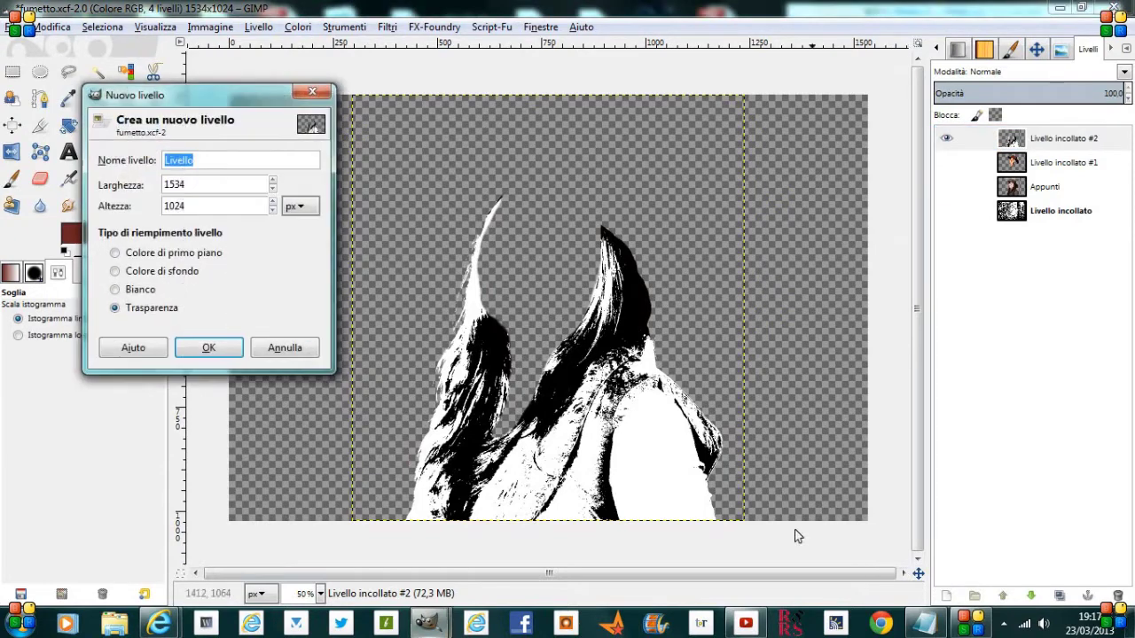
Add a transparent layer set to Moltiplicatore blend mode.
{"action": "left_click", "coordinate": [186, 345]}
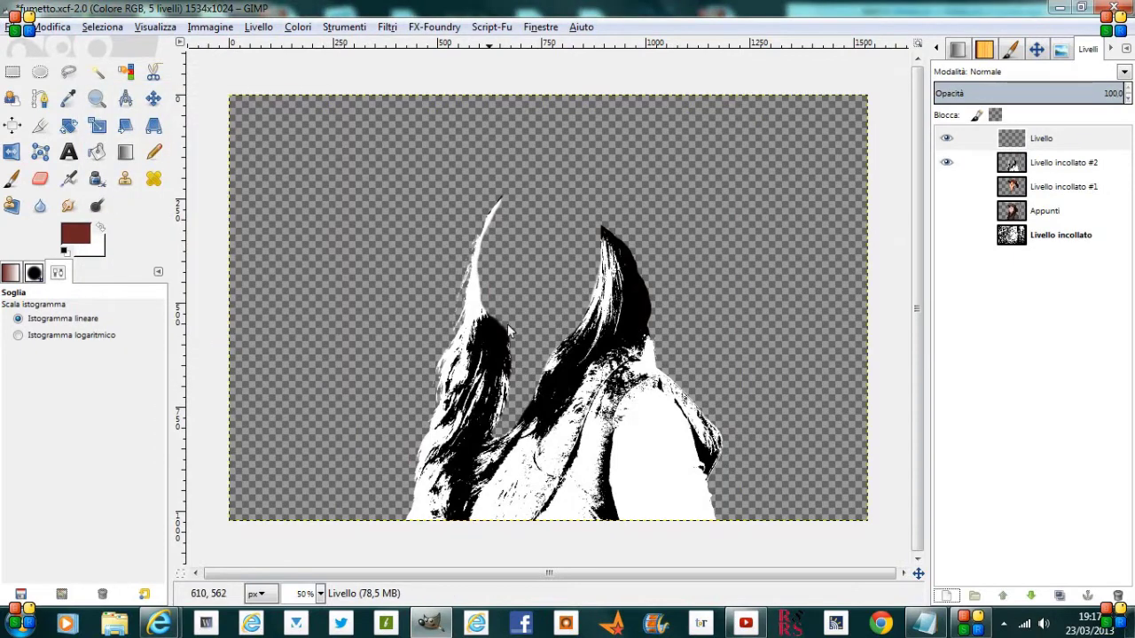
{"action": "left_click", "coordinate": [1124, 74]}
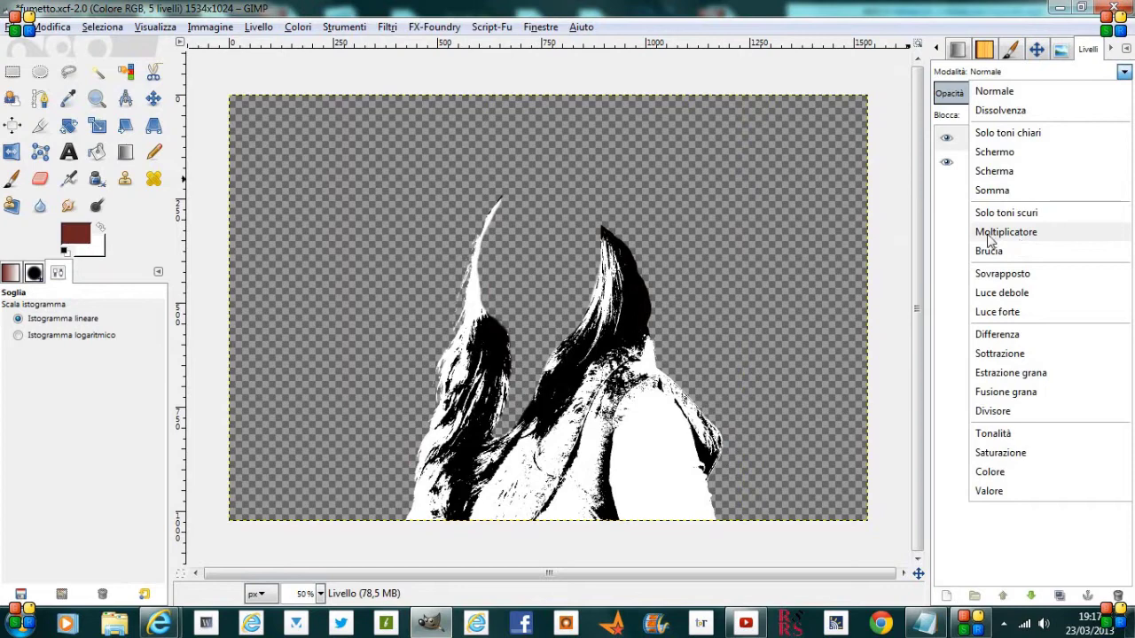
{"action": "left_click", "coordinate": [1046, 234]}
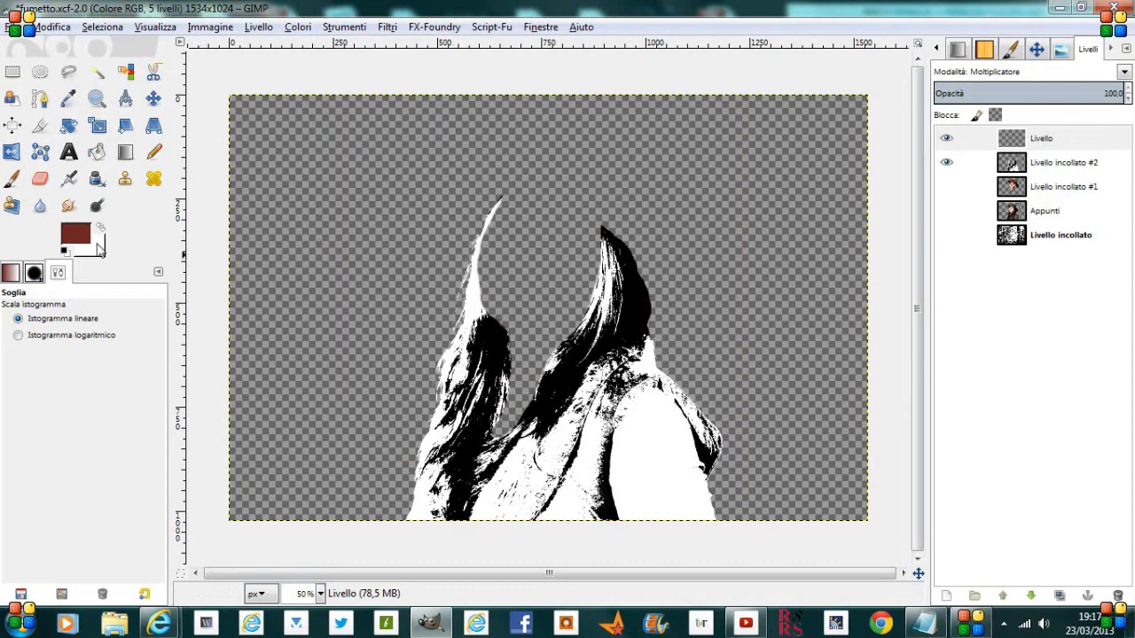
Set the foreground colour to blue 315ca2.
{"action": "left_click", "coordinate": [76, 235]}
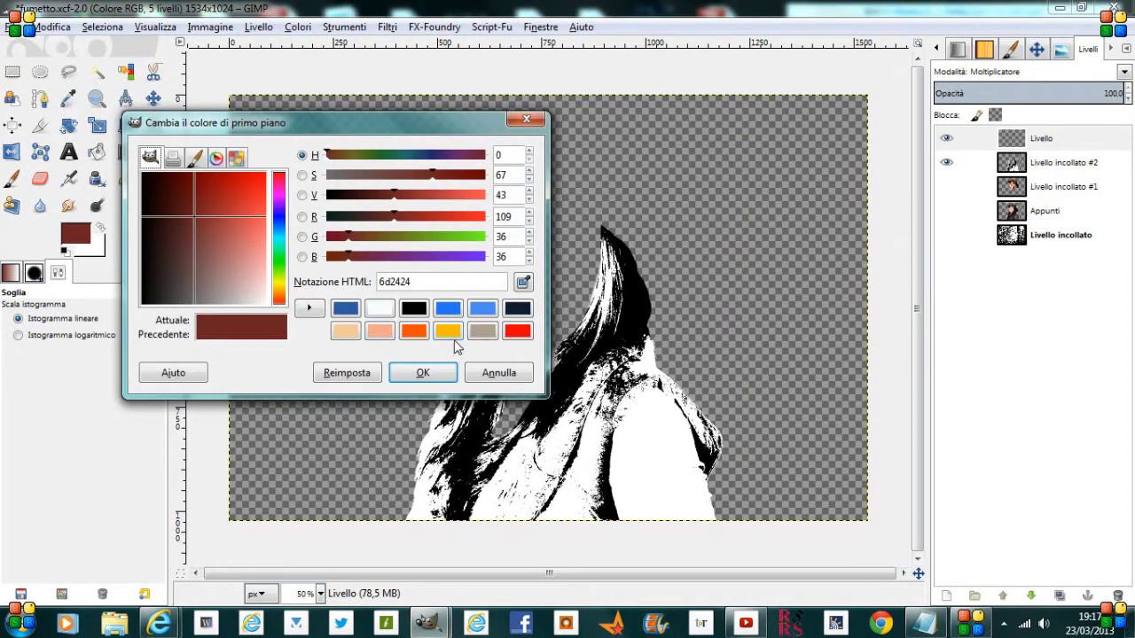
{"action": "left_click", "coordinate": [346, 309]}
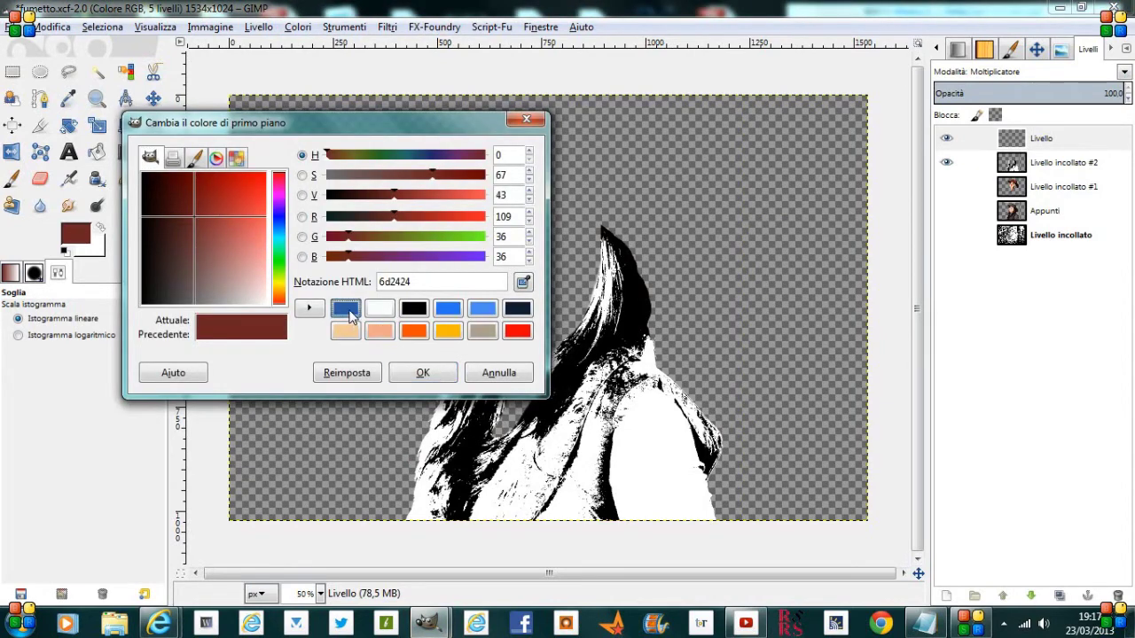
{"action": "left_click", "coordinate": [413, 373]}
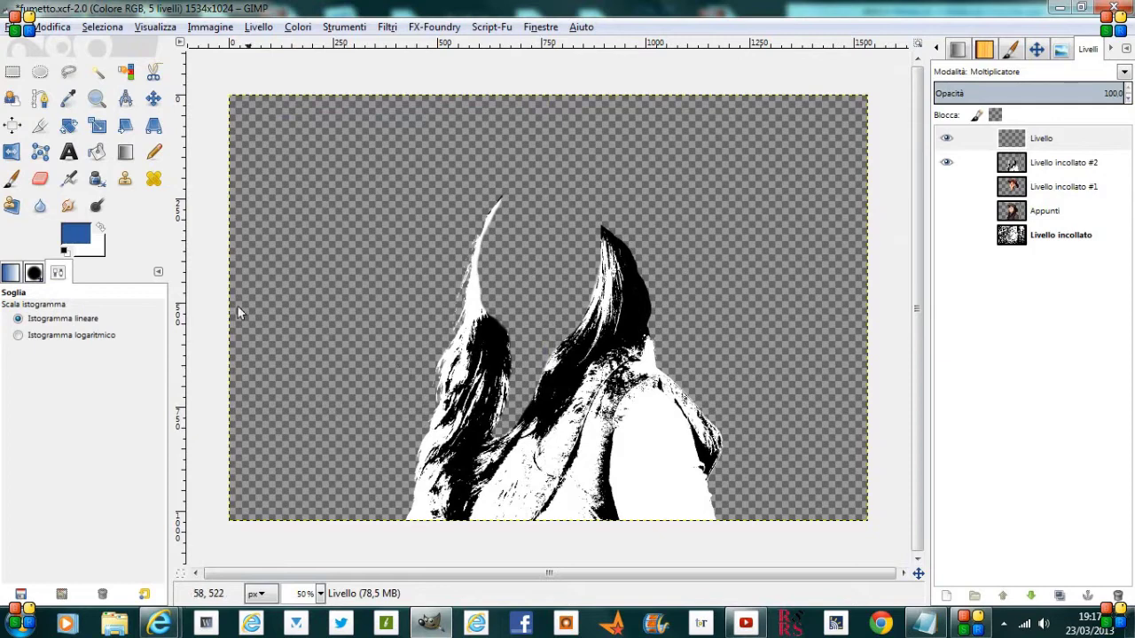
Paint blue over the two black hair strands with the Paintbrush on the multiply layer.
{"action": "left_click", "coordinate": [12, 180]}
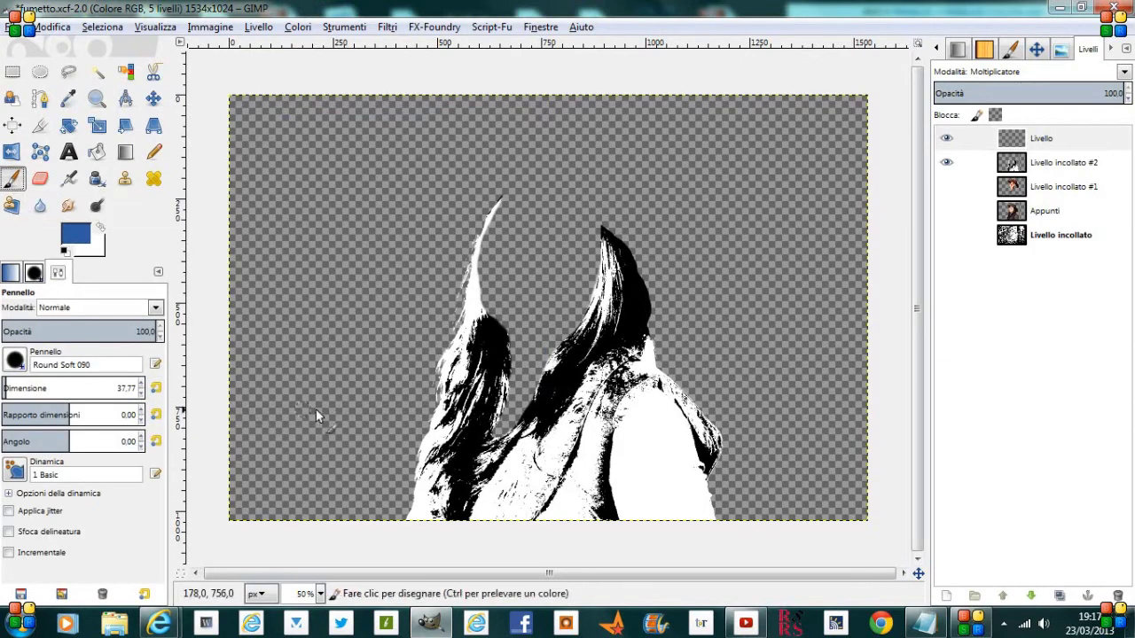
{"action": "mouse_move", "coordinate": [457, 435]}
{"action": "left_mouse_down"}
{"action": "mouse_move", "coordinate": [488, 355]}
{"action": "mouse_move", "coordinate": [456, 390]}
{"action": "left_mouse_up"}
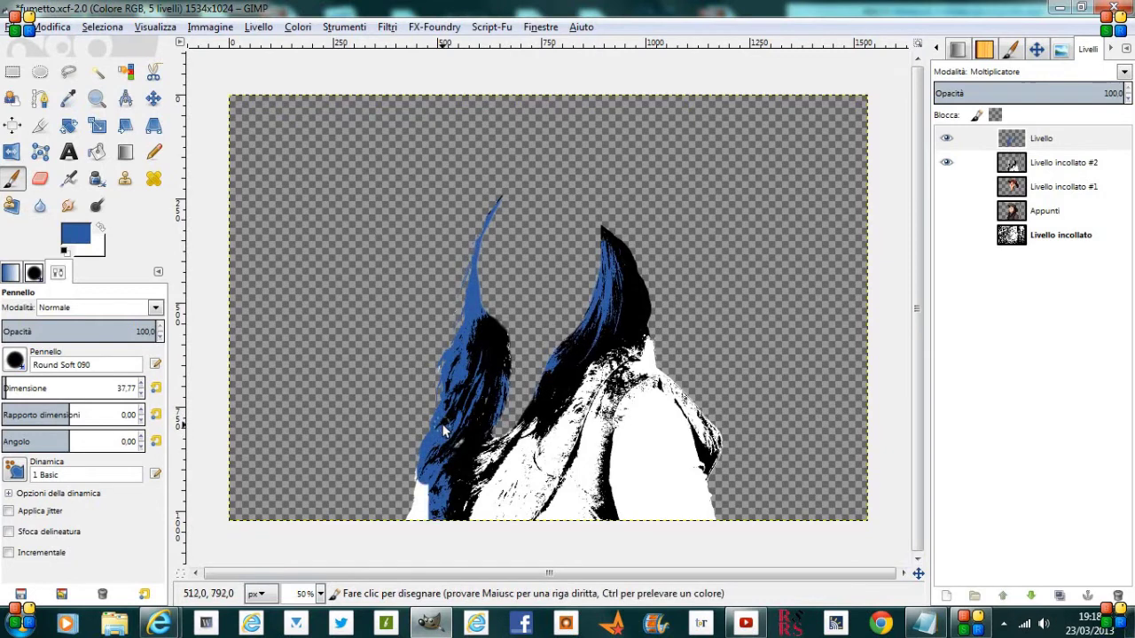
{"action": "left_click_drag", "start_coordinate": [493, 399], "coordinate": [484, 377]}
{"action": "double_click", "coordinate": [1042, 139]}
Merge Livello down into the hair layer and show the forest background layer.
{"action": "right_click", "coordinate": [1011, 138]}
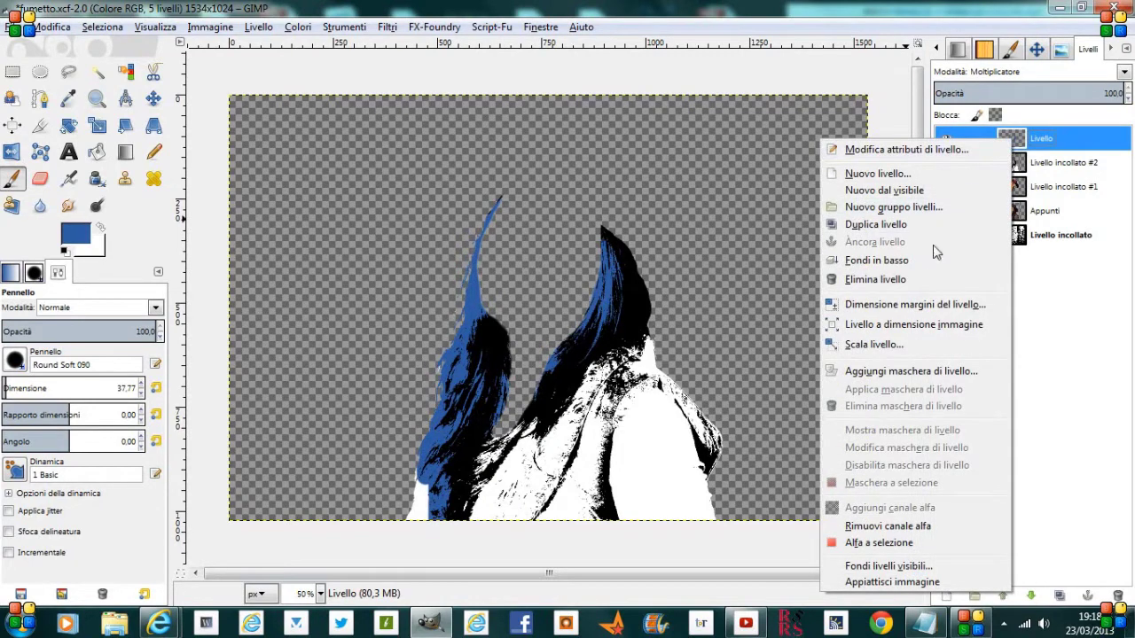
{"action": "left_click", "coordinate": [925, 260]}
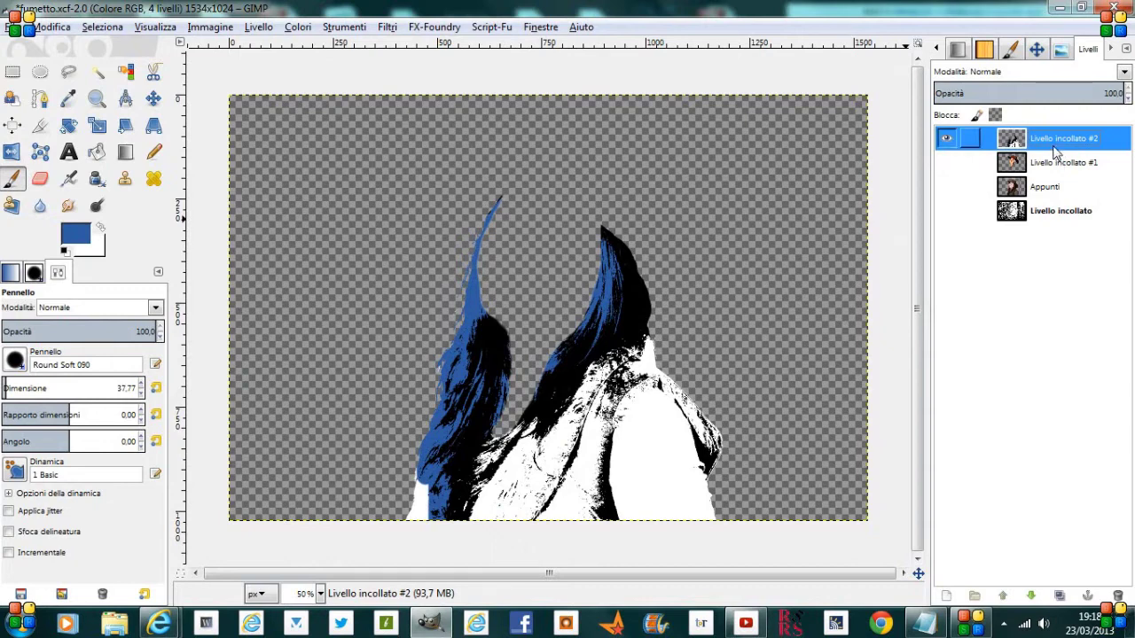
{"action": "left_click", "coordinate": [947, 211]}
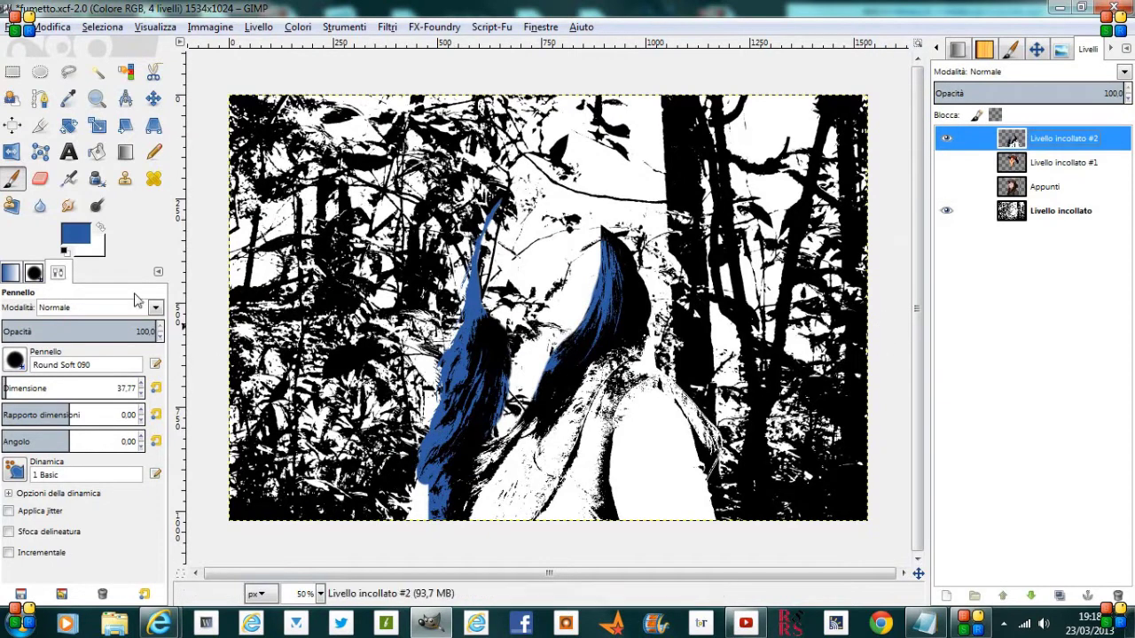
Erase blue spill at the hair's lower-left edge with a size 10 Eraser.
{"action": "left_click", "coordinate": [40, 178]}
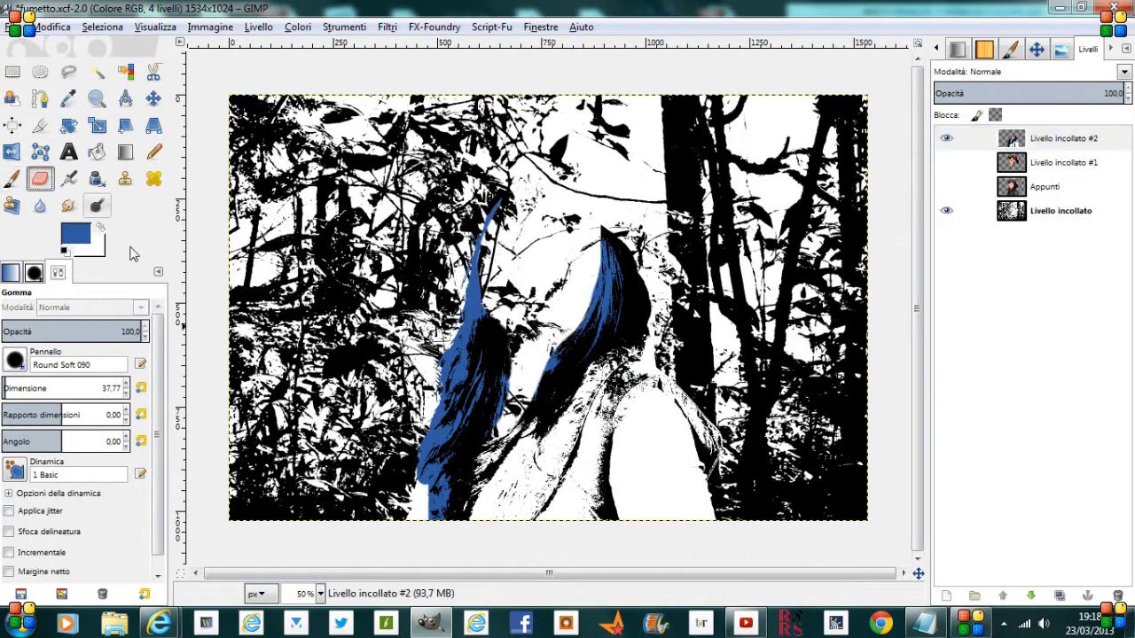
{"action": "left_click_drag", "start_coordinate": [424, 484], "coordinate": [421, 518]}
{"action": "type", "text": "10"}
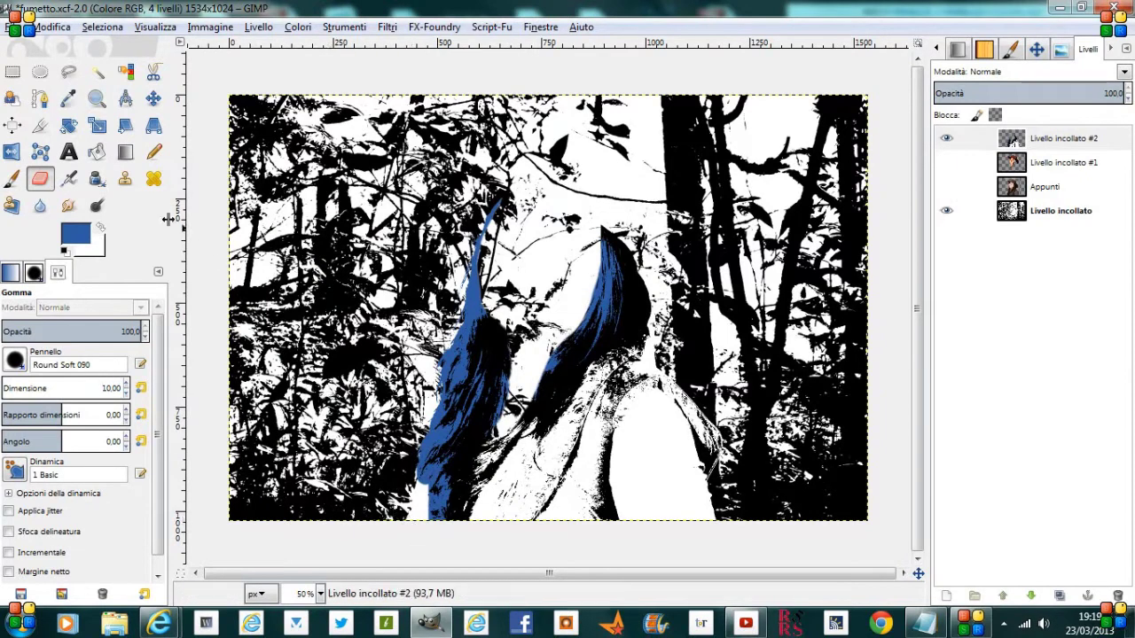
{"action": "left_click", "coordinate": [98, 99]}
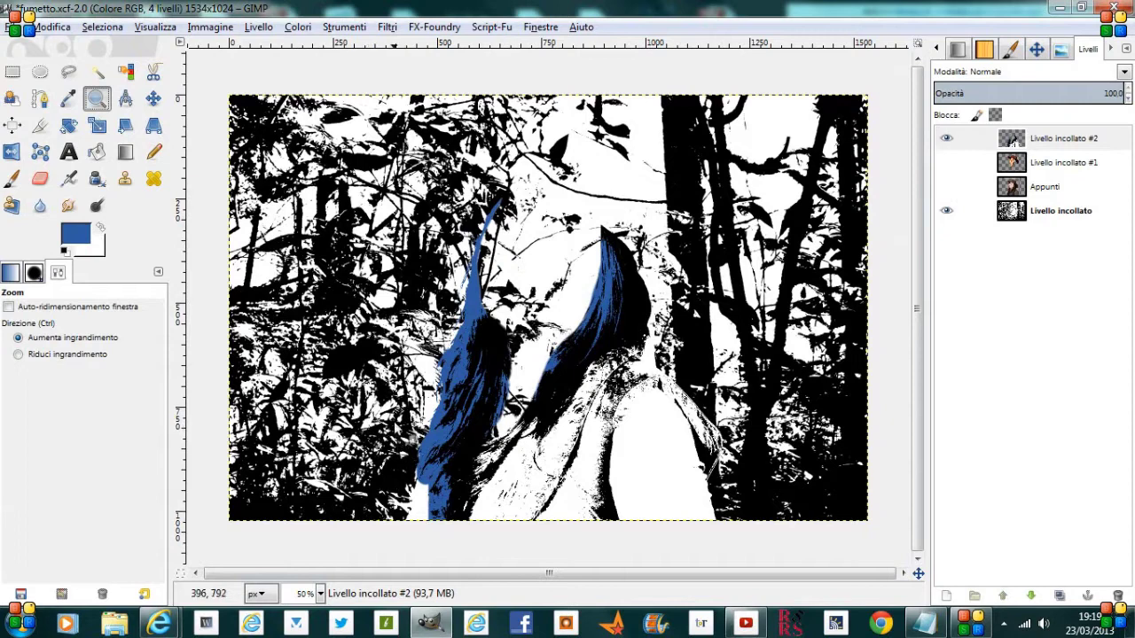
Zoom into the left hair strand and erase blue overspill along its edges.
{"action": "left_click_drag", "start_coordinate": [379, 352], "coordinate": [487, 546]}
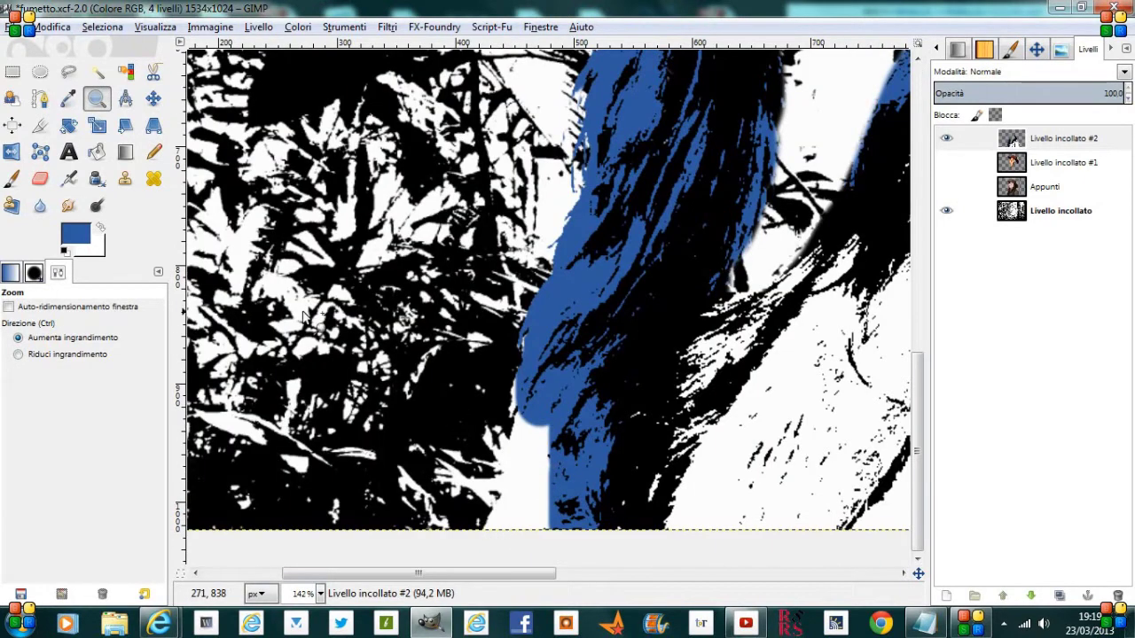
{"action": "left_click", "coordinate": [40, 178]}
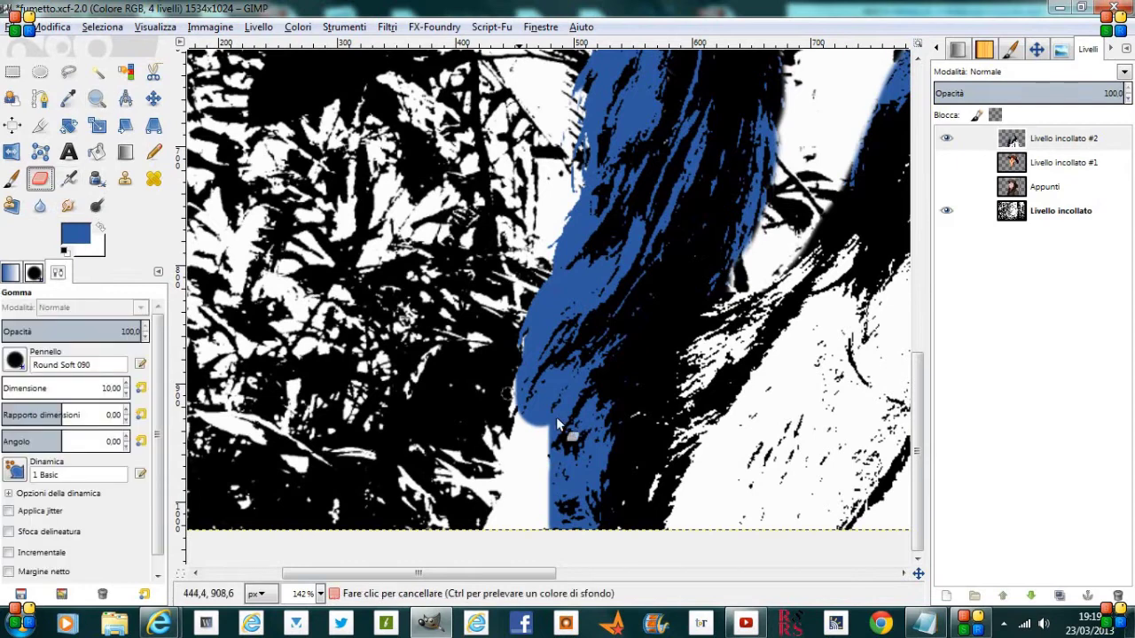
{"action": "left_click_drag", "start_coordinate": [523, 530], "coordinate": [496, 516]}
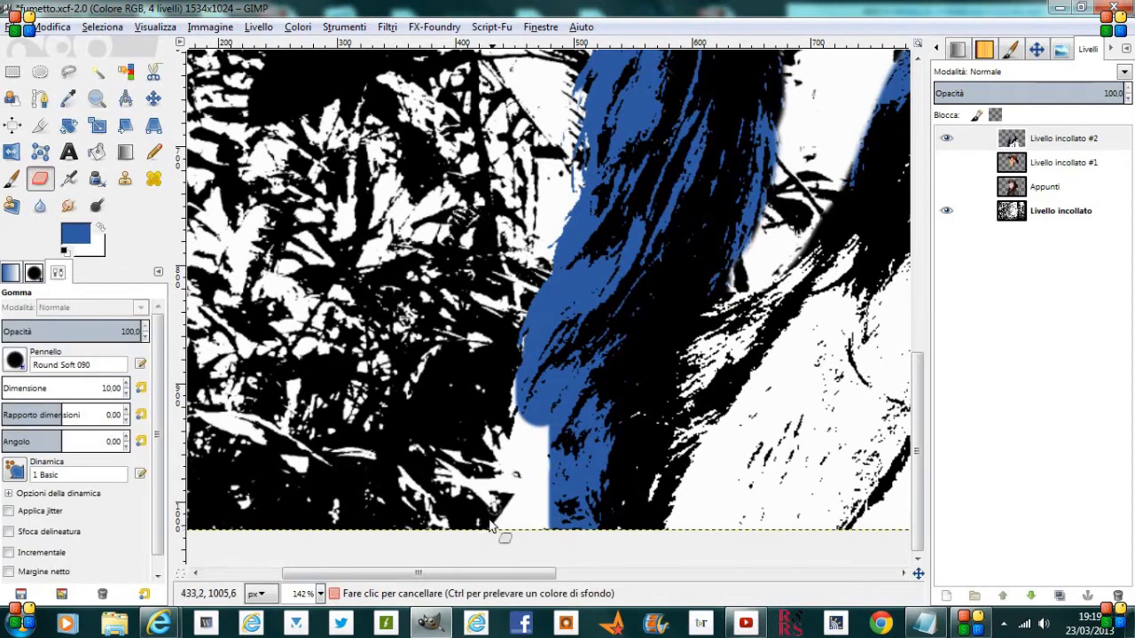
{"action": "mouse_move", "coordinate": [529, 442]}
{"action": "left_mouse_down"}
{"action": "mouse_move", "coordinate": [533, 415]}
{"action": "mouse_move", "coordinate": [571, 372]}
{"action": "mouse_move", "coordinate": [534, 467]}
{"action": "mouse_move", "coordinate": [579, 371]}
{"action": "mouse_move", "coordinate": [564, 367]}
{"action": "mouse_move", "coordinate": [525, 541]}
{"action": "mouse_move", "coordinate": [528, 509]}
{"action": "mouse_move", "coordinate": [532, 531]}
{"action": "mouse_move", "coordinate": [556, 501]}
{"action": "mouse_move", "coordinate": [542, 512]}
{"action": "mouse_move", "coordinate": [536, 381]}
{"action": "mouse_move", "coordinate": [599, 269]}
{"action": "left_mouse_up"}
{"action": "left_click_drag", "start_coordinate": [572, 344], "coordinate": [600, 293]}
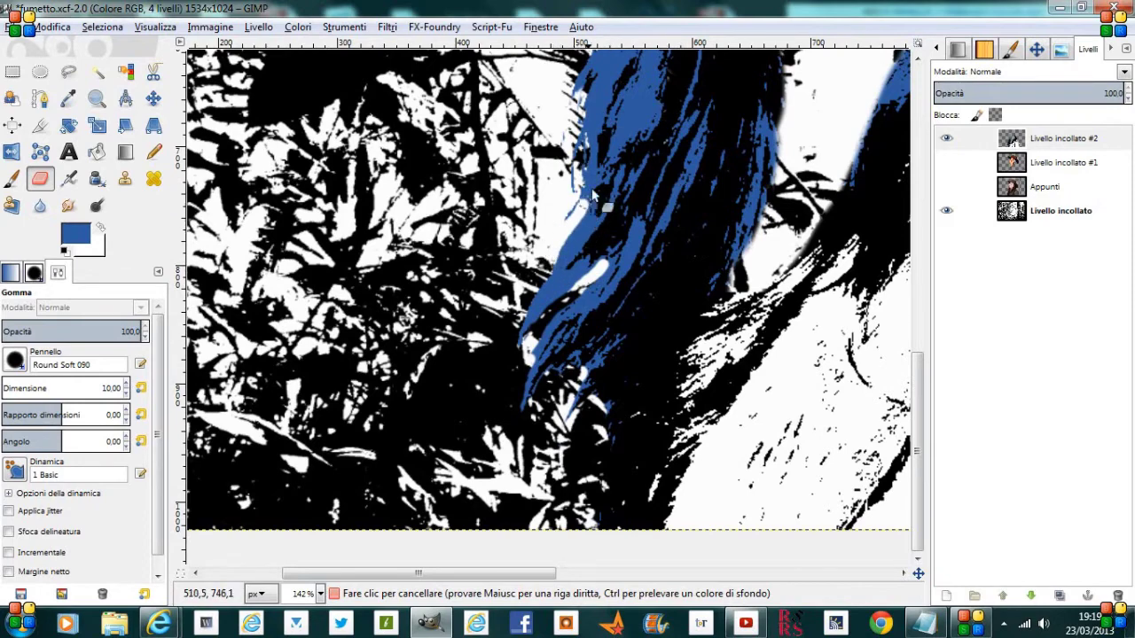
{"action": "scroll", "coordinate": [612, 199], "scroll_direction": "up", "scroll_amount": 3}
{"action": "scroll", "coordinate": [701, 164], "scroll_direction": "up", "scroll_amount": 3}
{"action": "scroll", "coordinate": [712, 155], "scroll_direction": "down", "scroll_amount": 2}
{"action": "scroll", "coordinate": [793, 172], "scroll_direction": "down", "scroll_amount": 2}
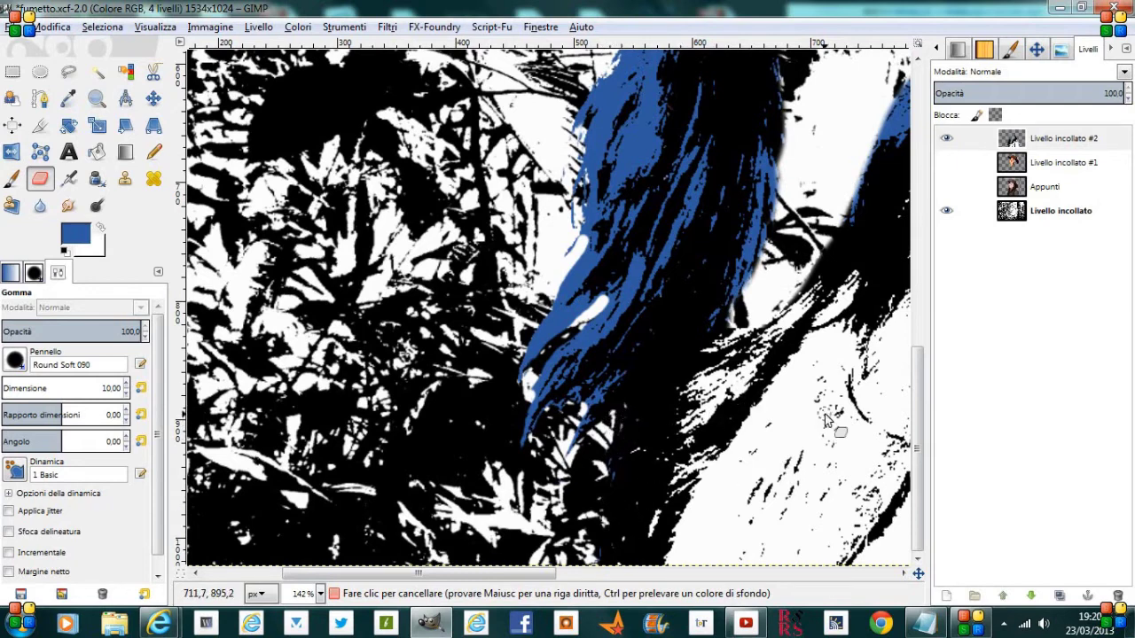
{"action": "scroll", "coordinate": [824, 414], "scroll_direction": "down", "scroll_amount": 3}
{"action": "scroll", "coordinate": [825, 414], "scroll_direction": "down", "scroll_amount": 1}
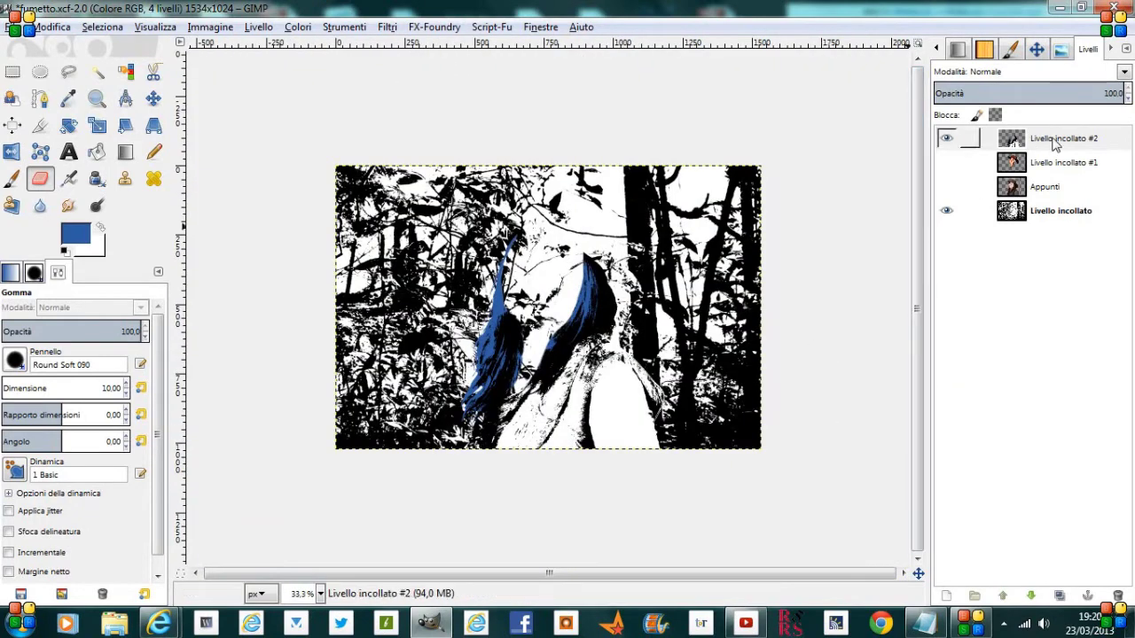
Place Livello incollato #2 just under Livello incollato #1 and show the face-and-hat layer.
{"action": "left_click_drag", "start_coordinate": [1042, 144], "coordinate": [1017, 205]}
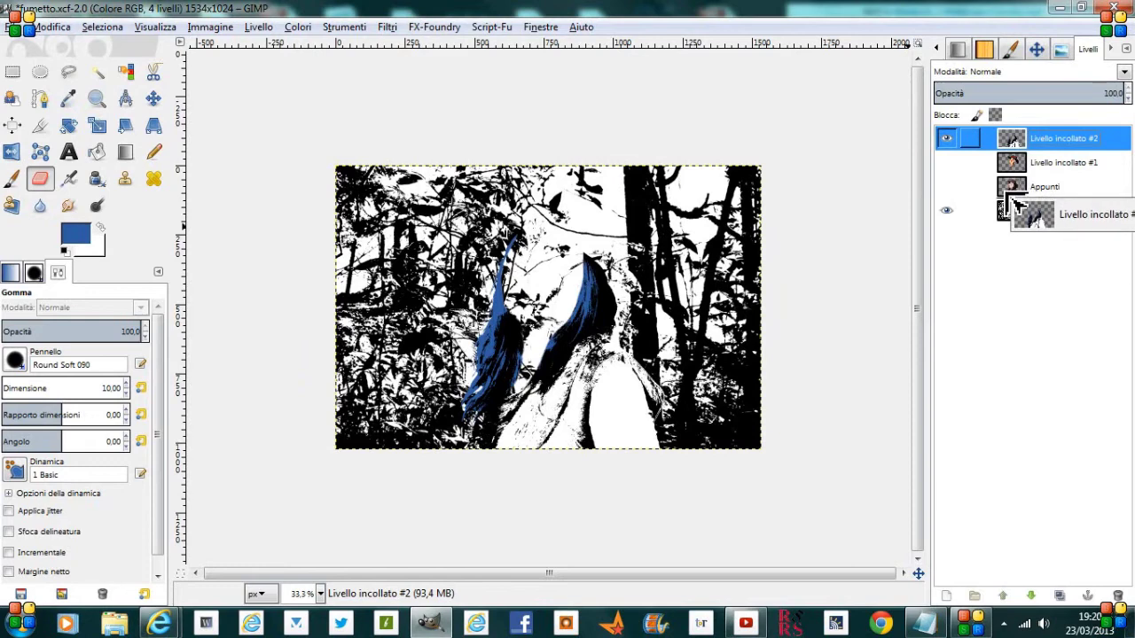
{"action": "left_click_drag", "start_coordinate": [1013, 203], "coordinate": [1007, 199]}
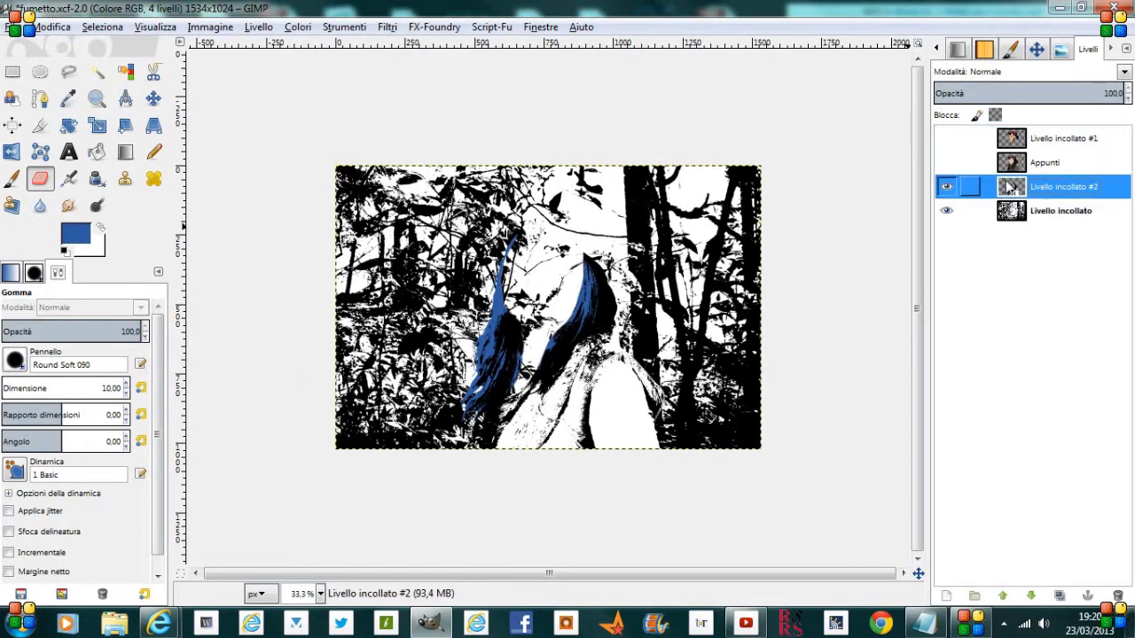
{"action": "mouse_move", "coordinate": [1026, 192]}
{"action": "left_mouse_down"}
{"action": "mouse_move", "coordinate": [1017, 135]}
{"action": "mouse_move", "coordinate": [1015, 169]}
{"action": "left_mouse_up"}
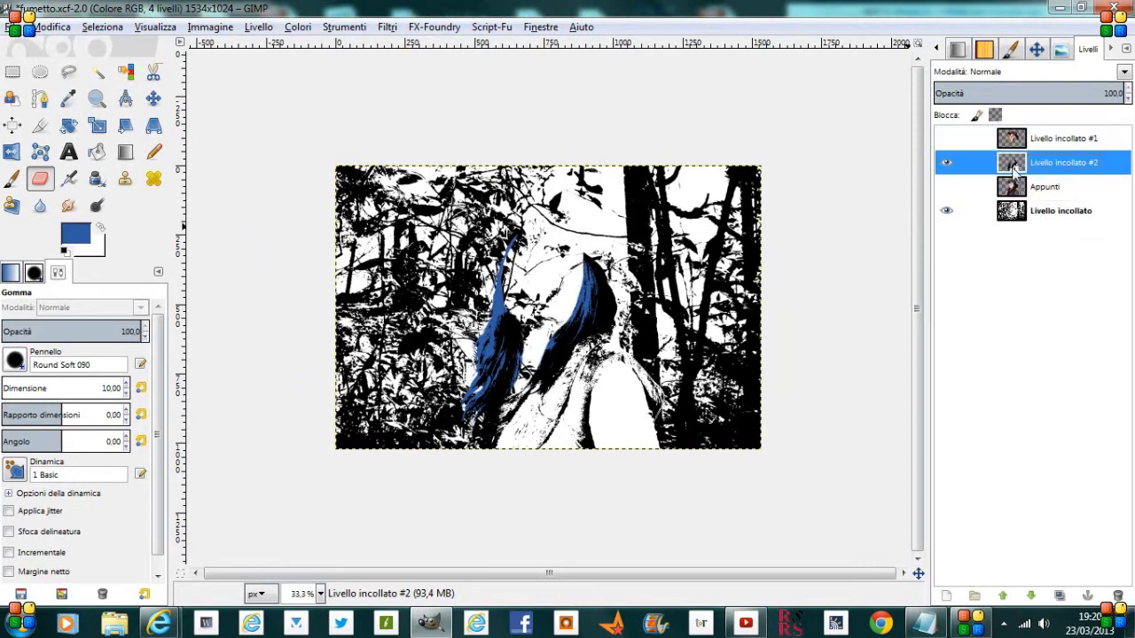
{"action": "left_click", "coordinate": [946, 139]}
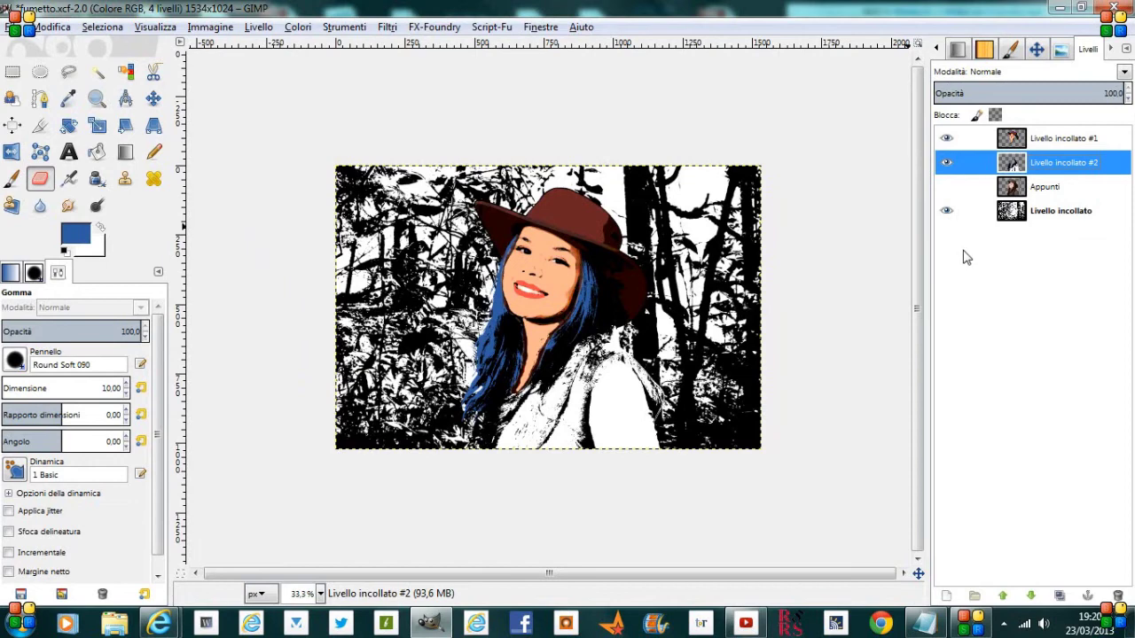
{"action": "key", "text": "plus"}
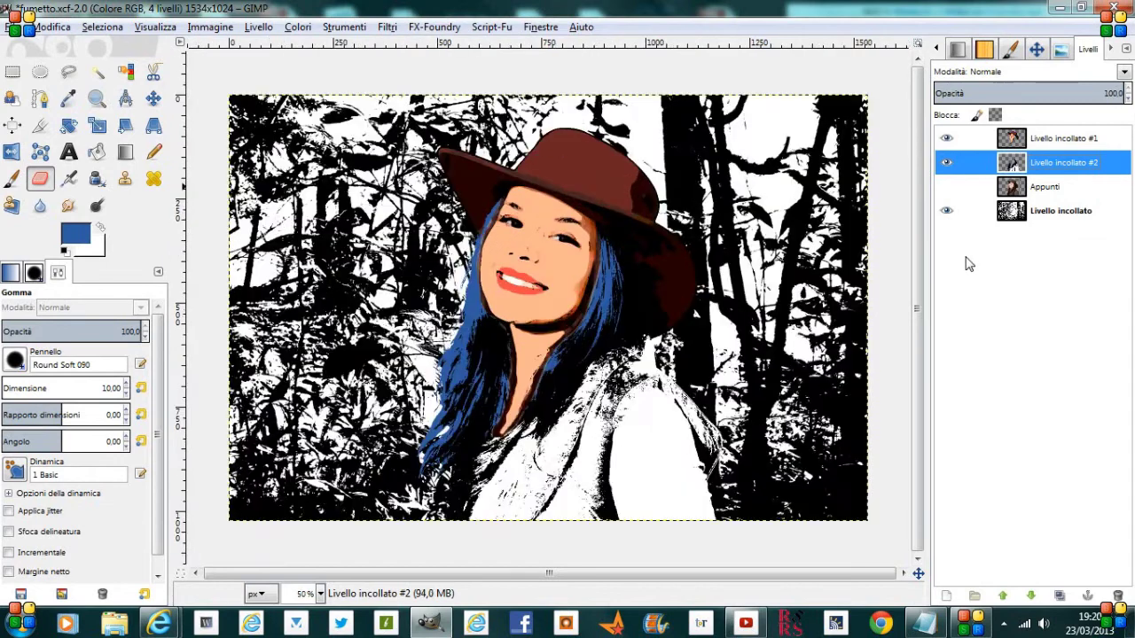